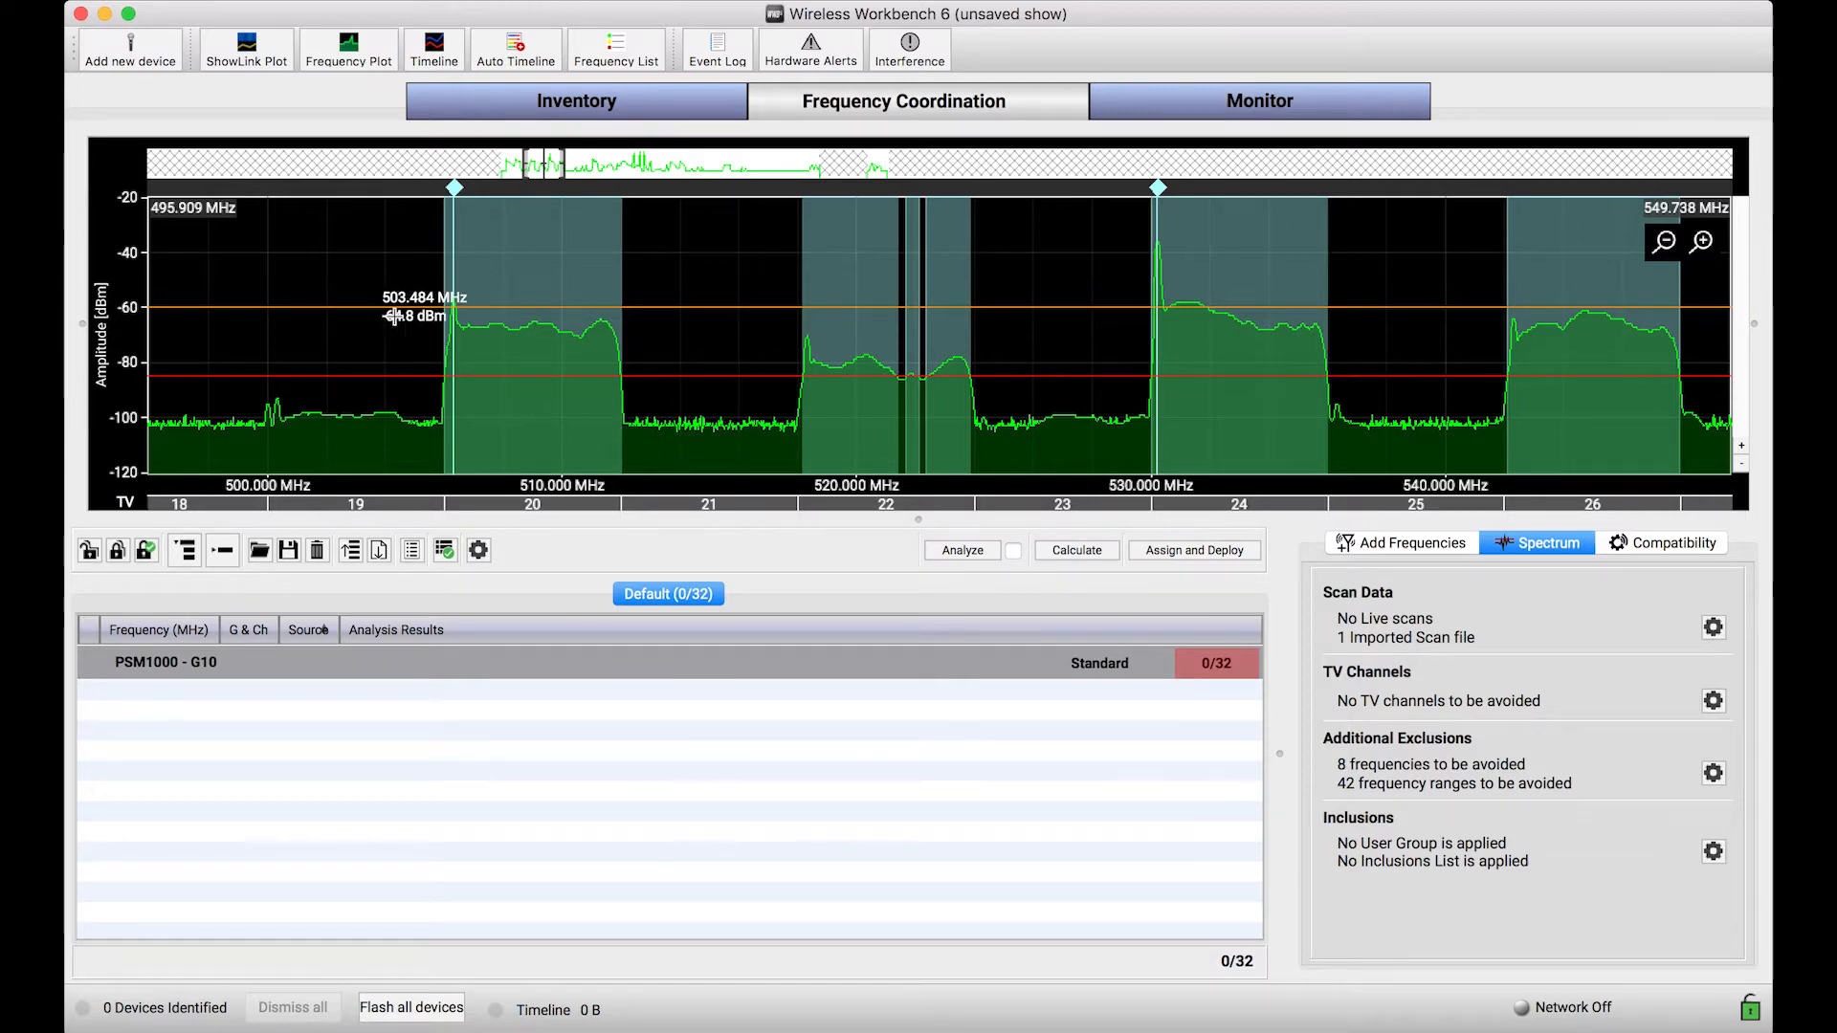
Step: Examine the scan trace and excluded ranges of the TV channels between about 484 and 550 MHz
{"action": "left_click_drag", "start_coordinate": [1499, 441], "coordinate": [1580, 440]}
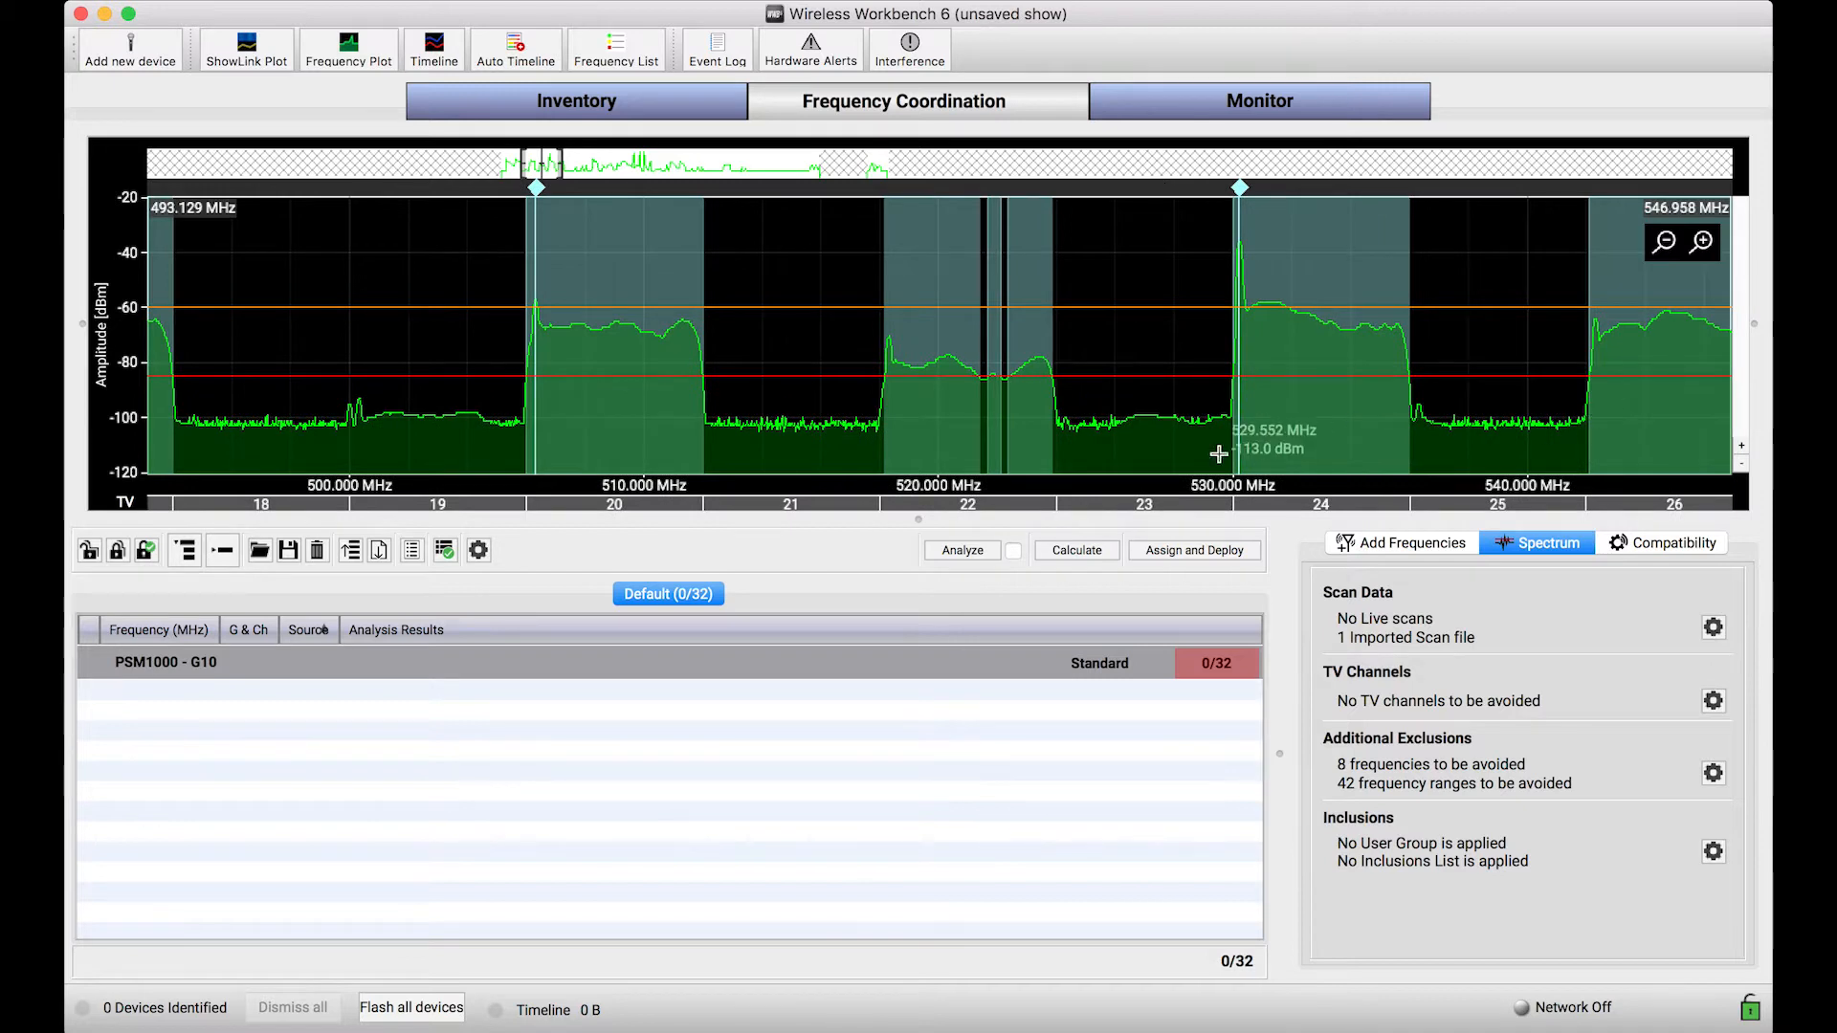
{"action": "left_click_drag", "start_coordinate": [795, 433], "coordinate": [864, 435]}
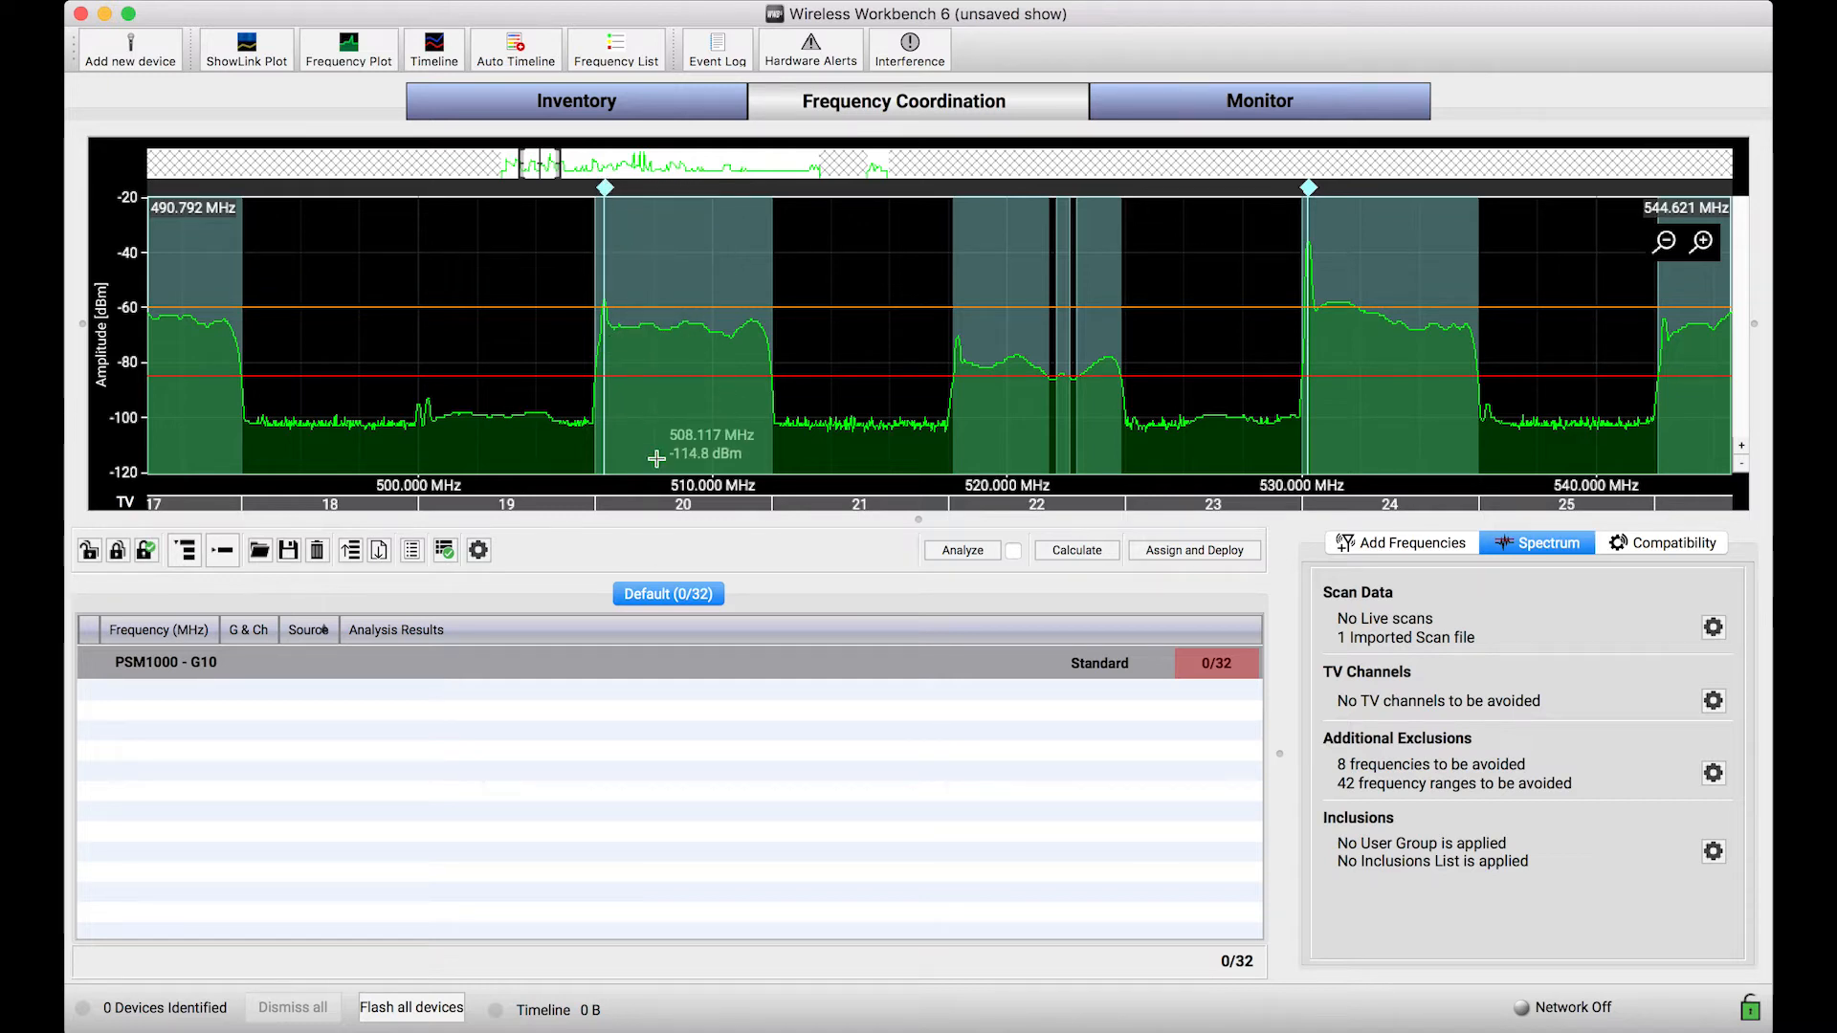
{"action": "left_click_drag", "start_coordinate": [656, 458], "coordinate": [770, 454]}
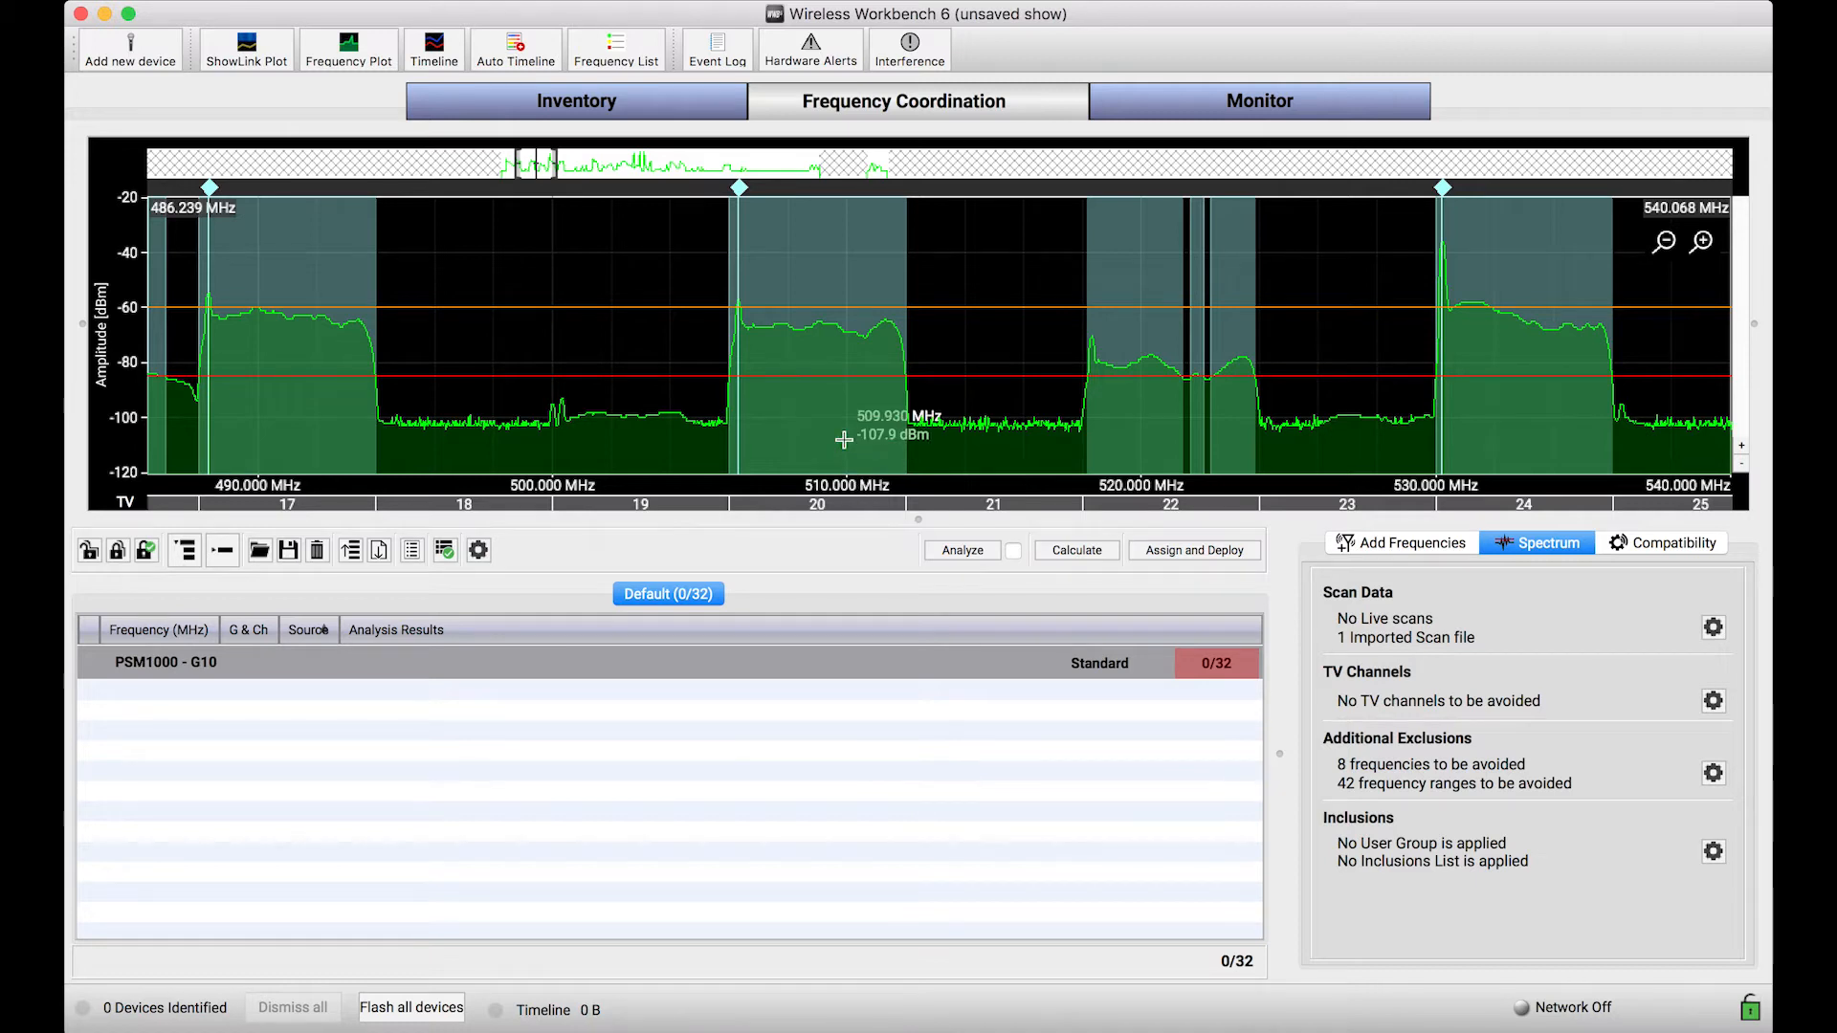
{"action": "left_click_drag", "start_coordinate": [849, 445], "coordinate": [906, 447]}
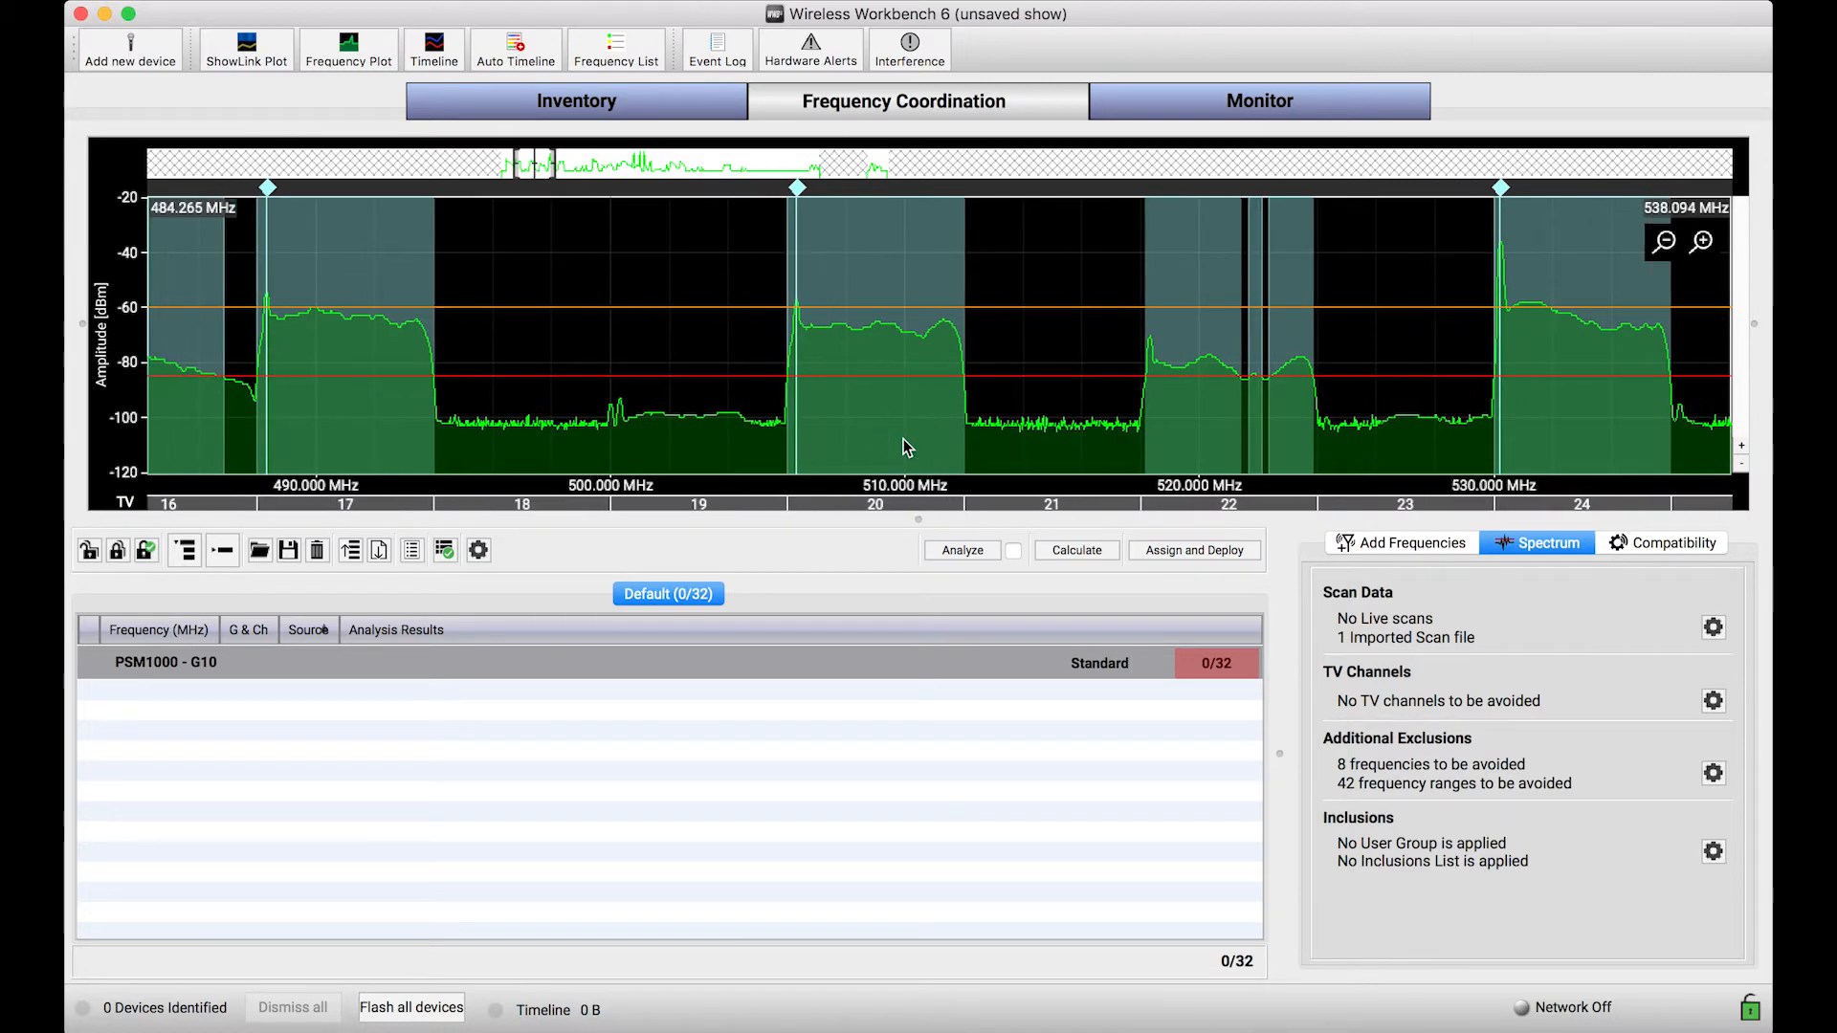
{"action": "scroll", "coordinate": [904, 441], "scroll_direction": "down", "scroll_amount": 1}
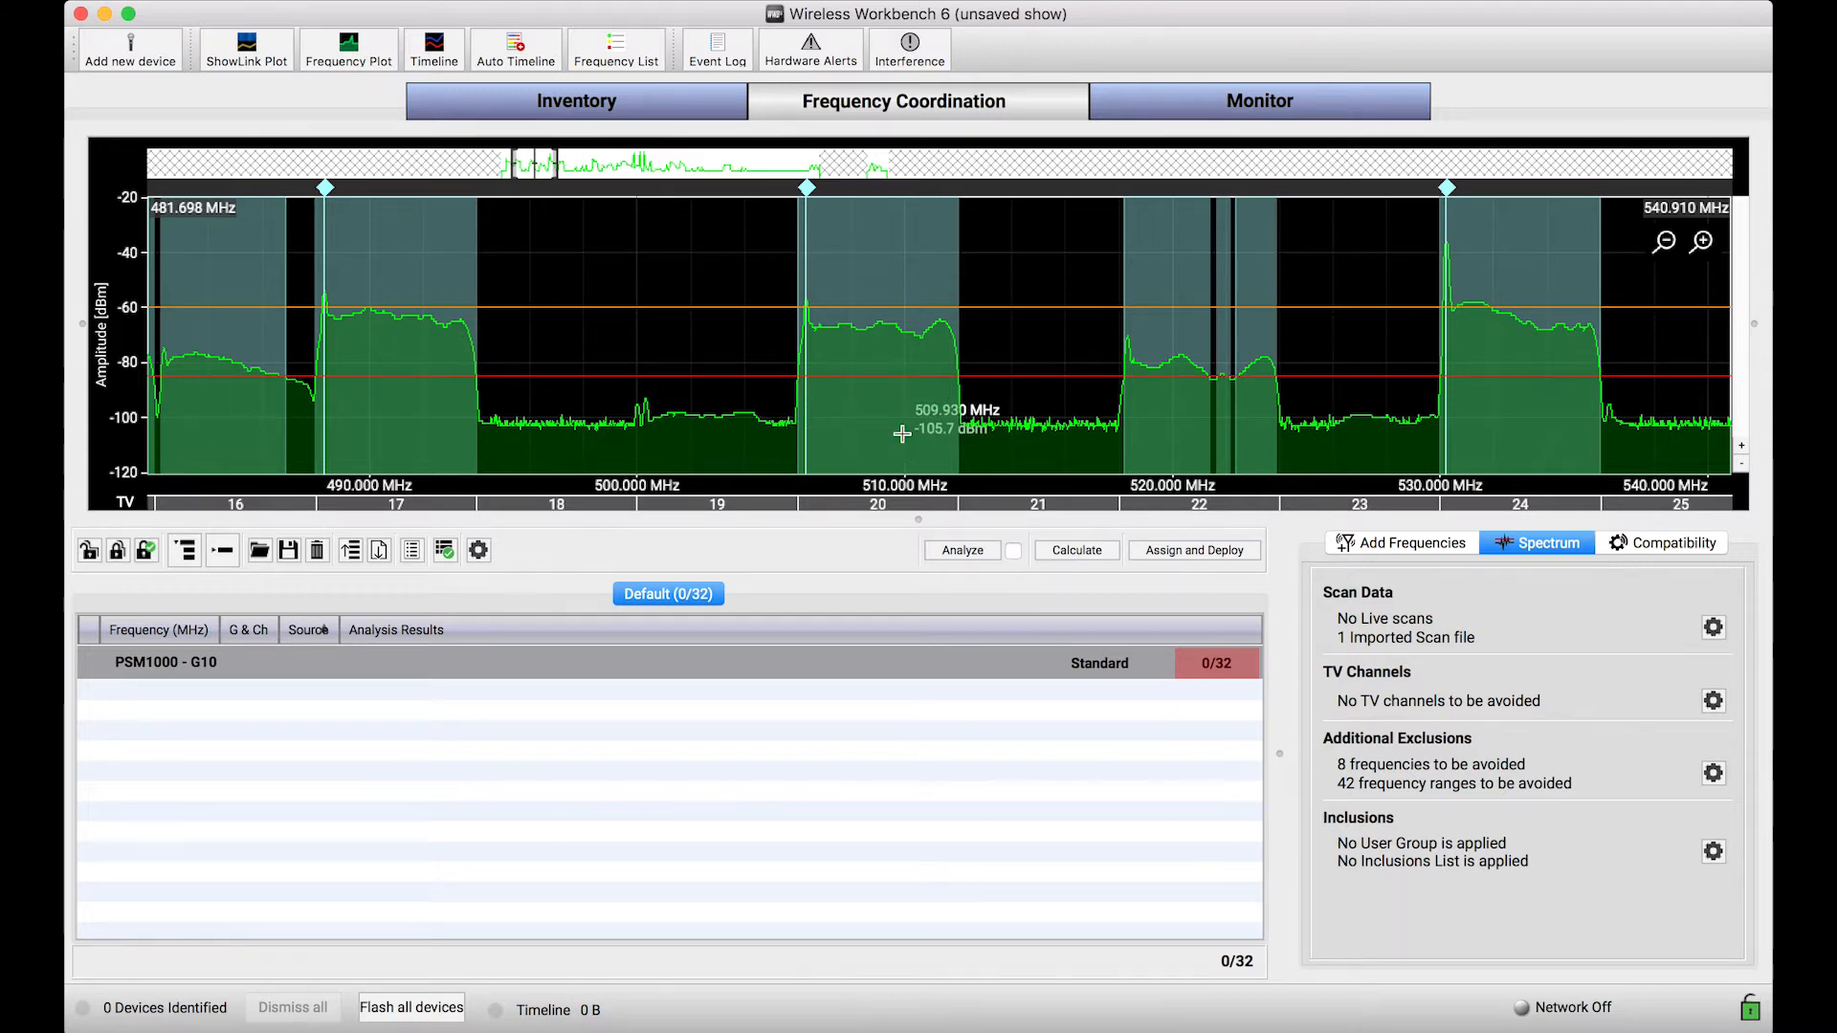
{"action": "scroll", "coordinate": [902, 434], "scroll_direction": "up", "scroll_amount": 1}
{"action": "left_click_drag", "start_coordinate": [902, 434], "coordinate": [839, 435]}
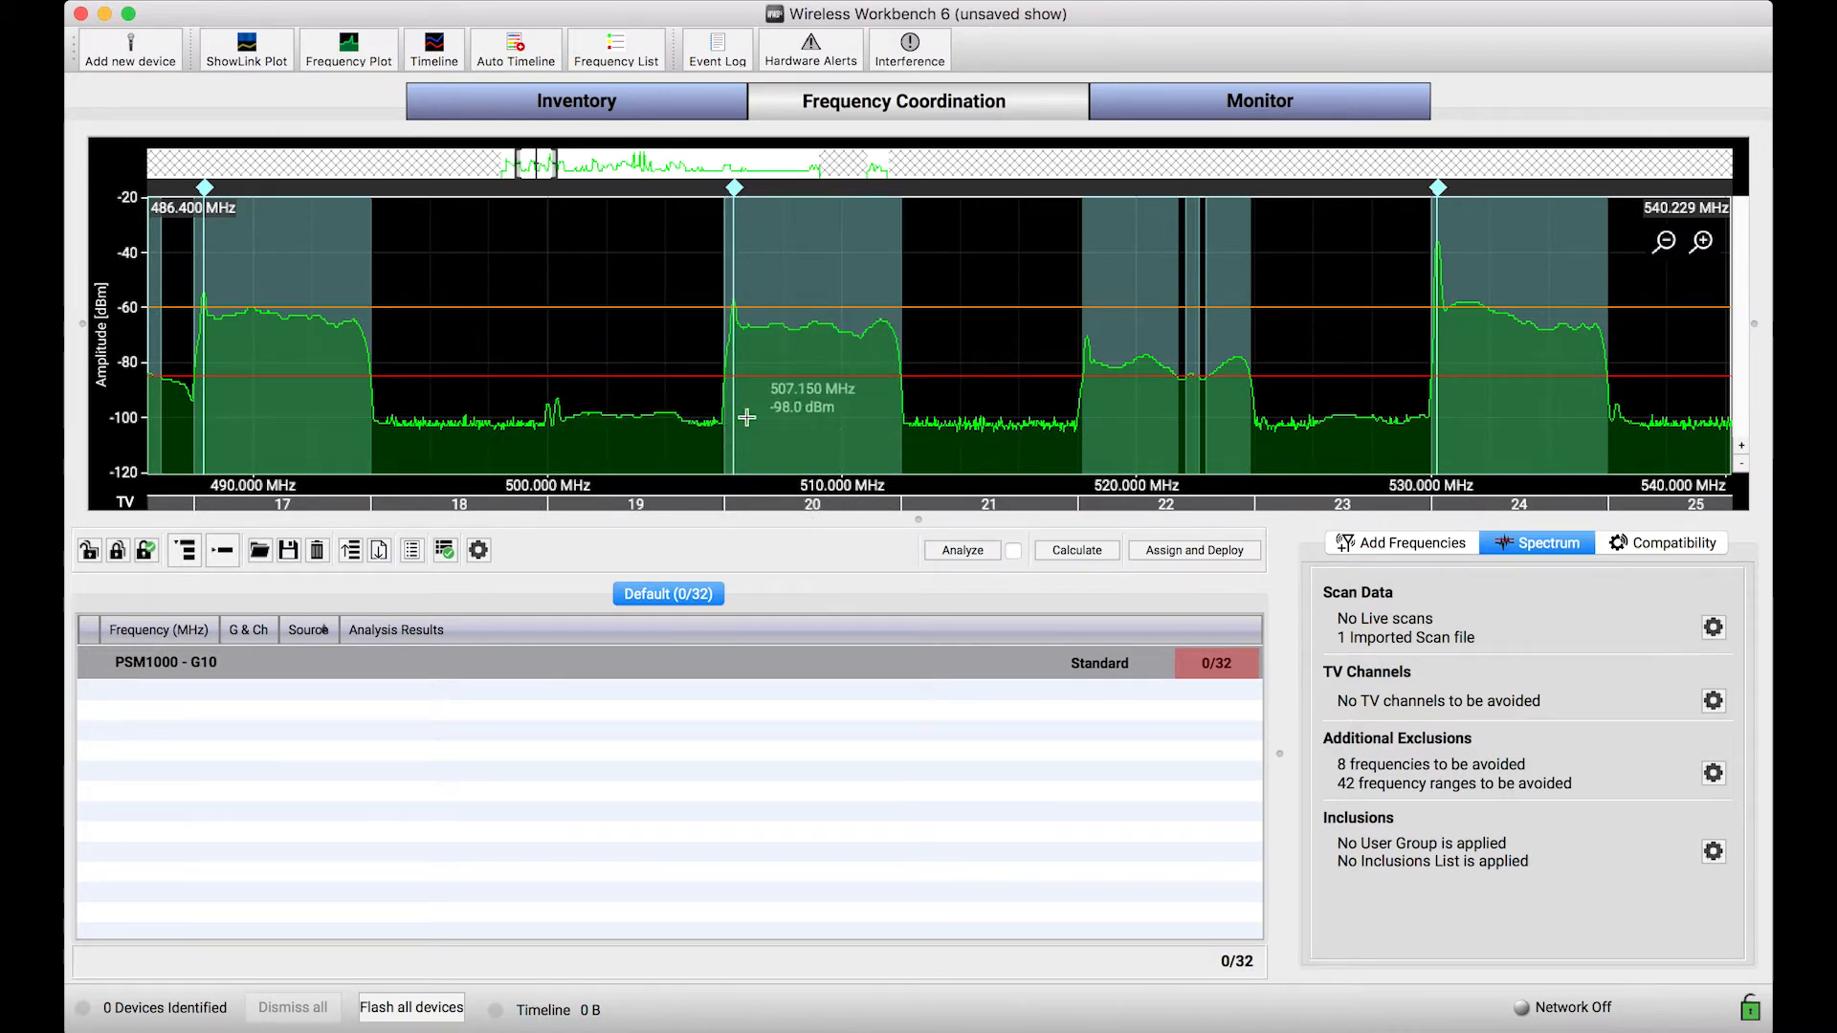
{"action": "left_click_drag", "start_coordinate": [888, 438], "coordinate": [809, 439]}
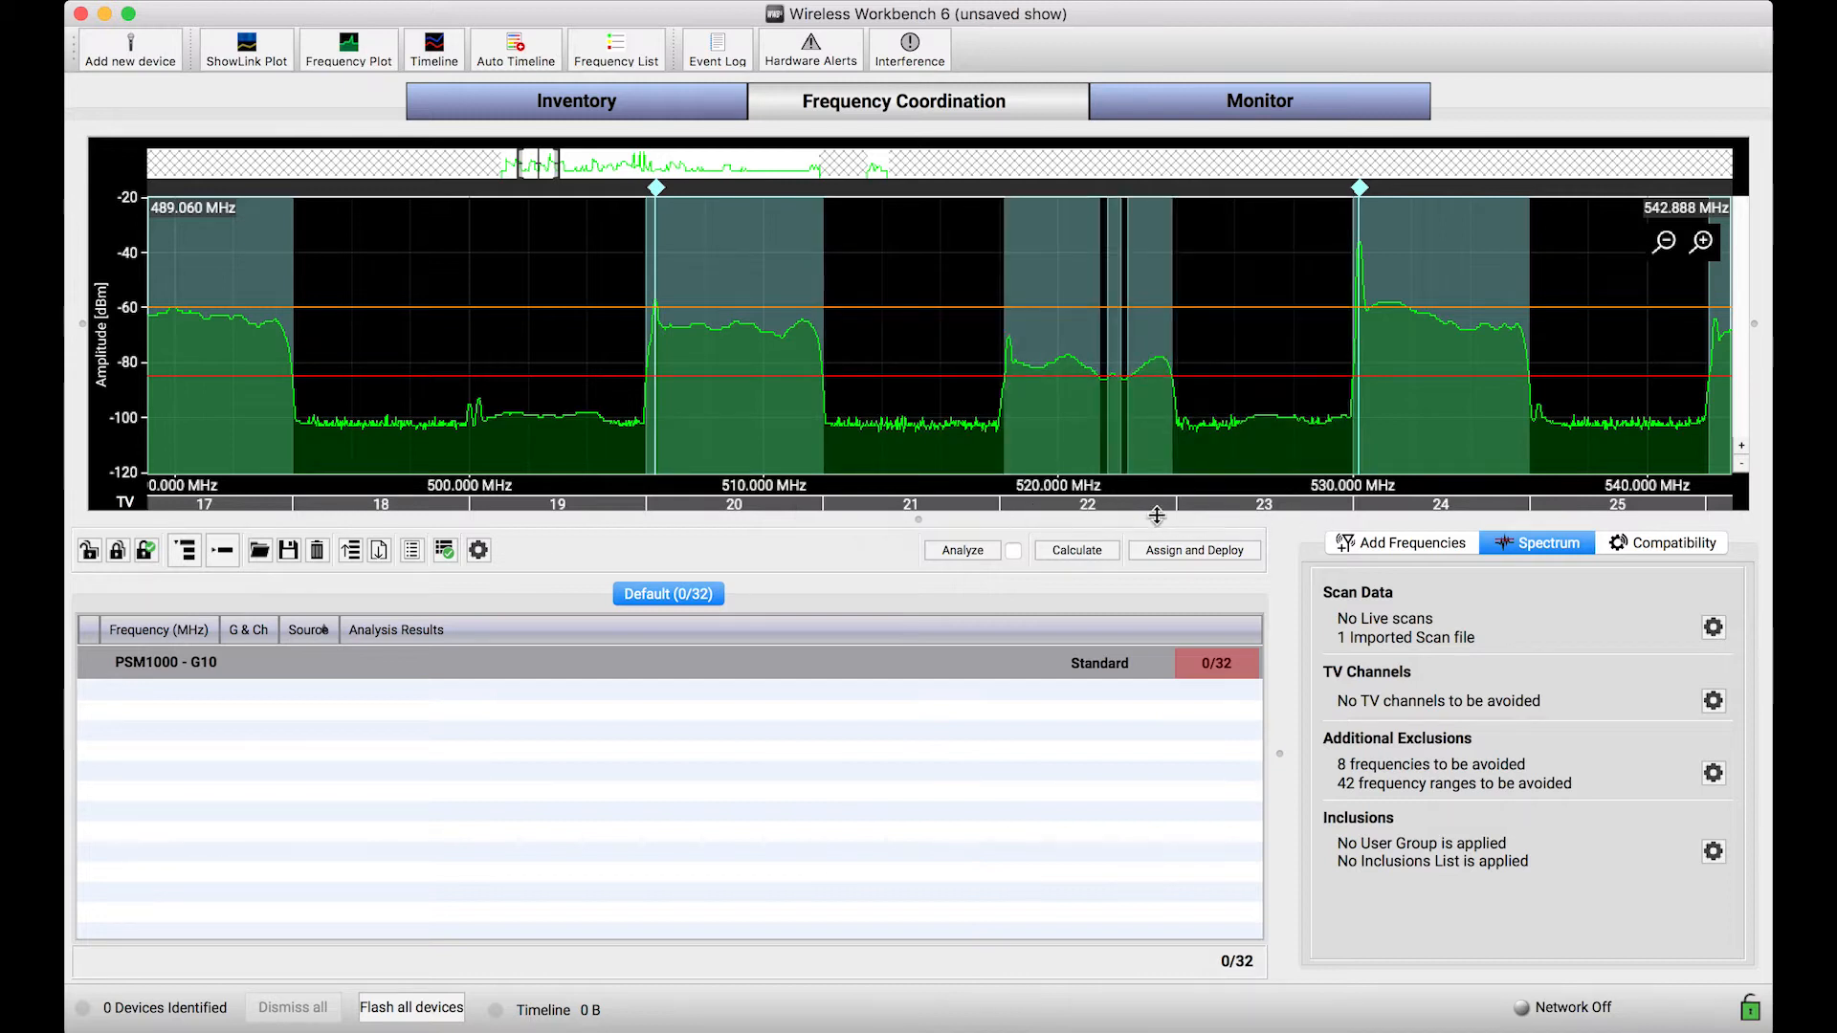
{"action": "left_click_drag", "start_coordinate": [732, 427], "coordinate": [861, 451]}
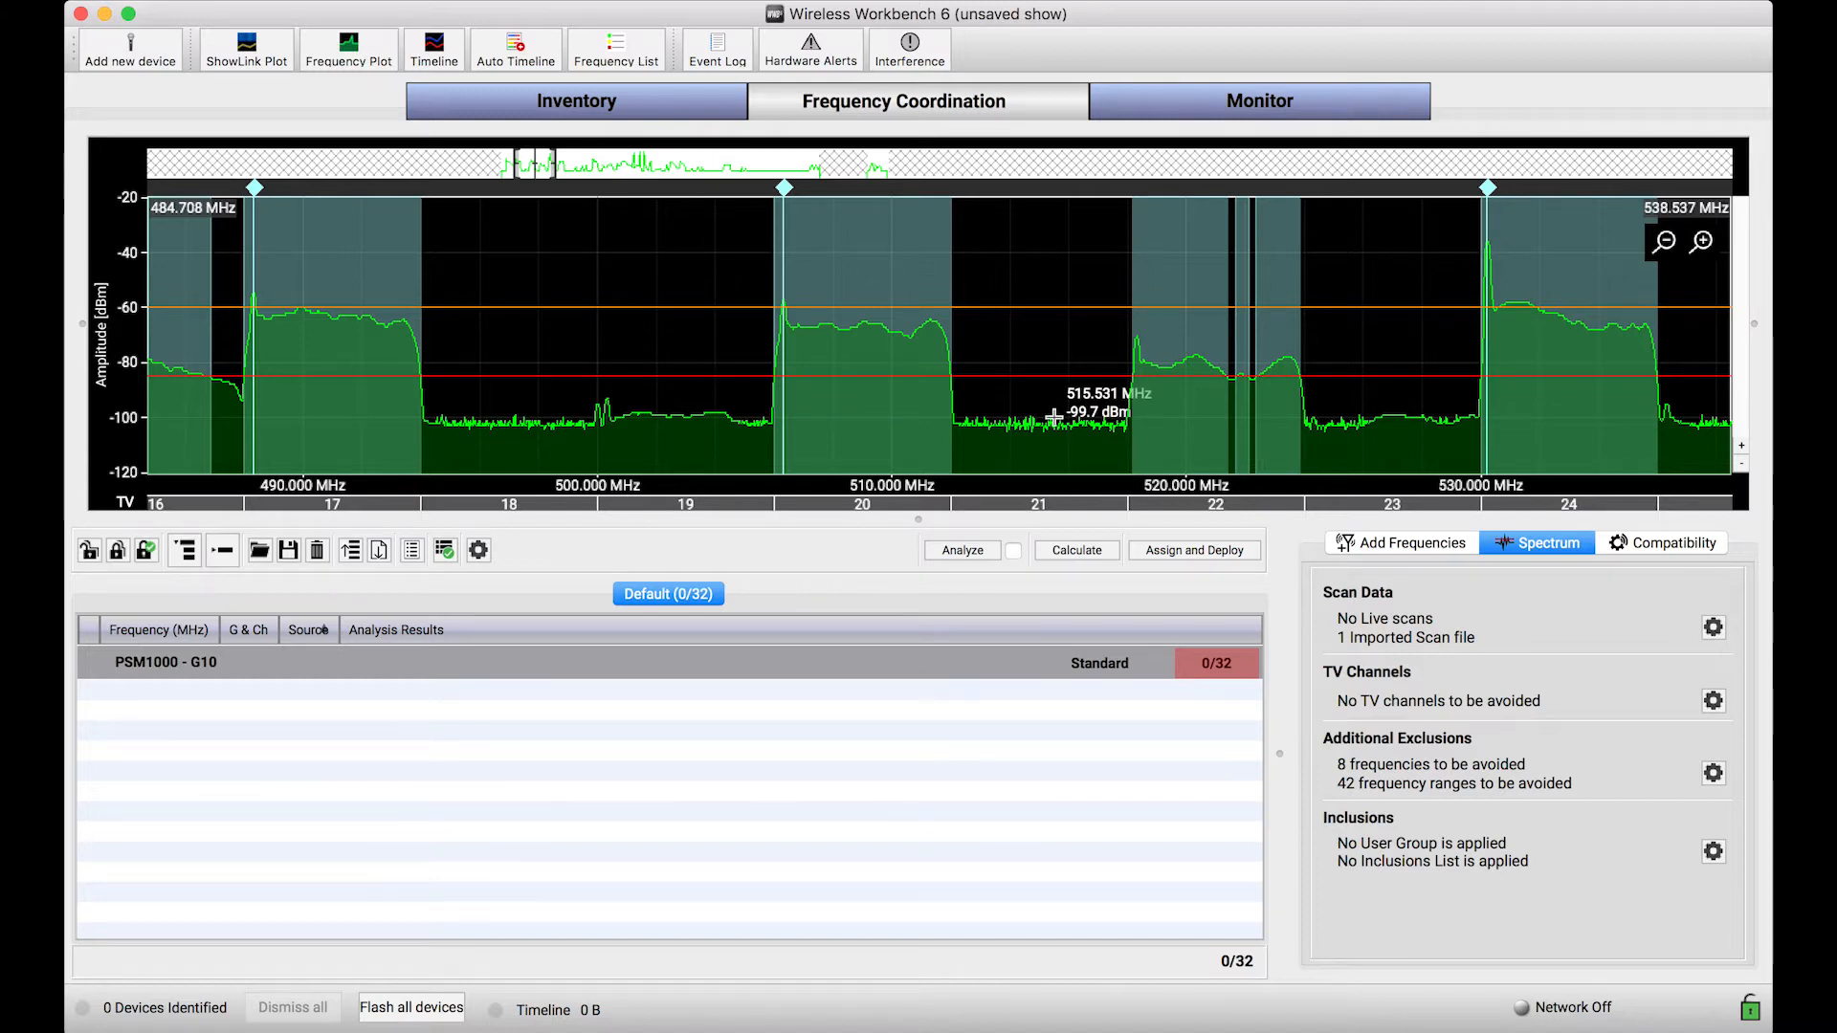
Step: Inspect the scan peak at the leading edge of TV channel 20 and its marker details
{"action": "scroll", "coordinate": [837, 445], "scroll_direction": "up", "scroll_amount": 3}
{"action": "left_click_drag", "start_coordinate": [837, 445], "coordinate": [976, 439]}
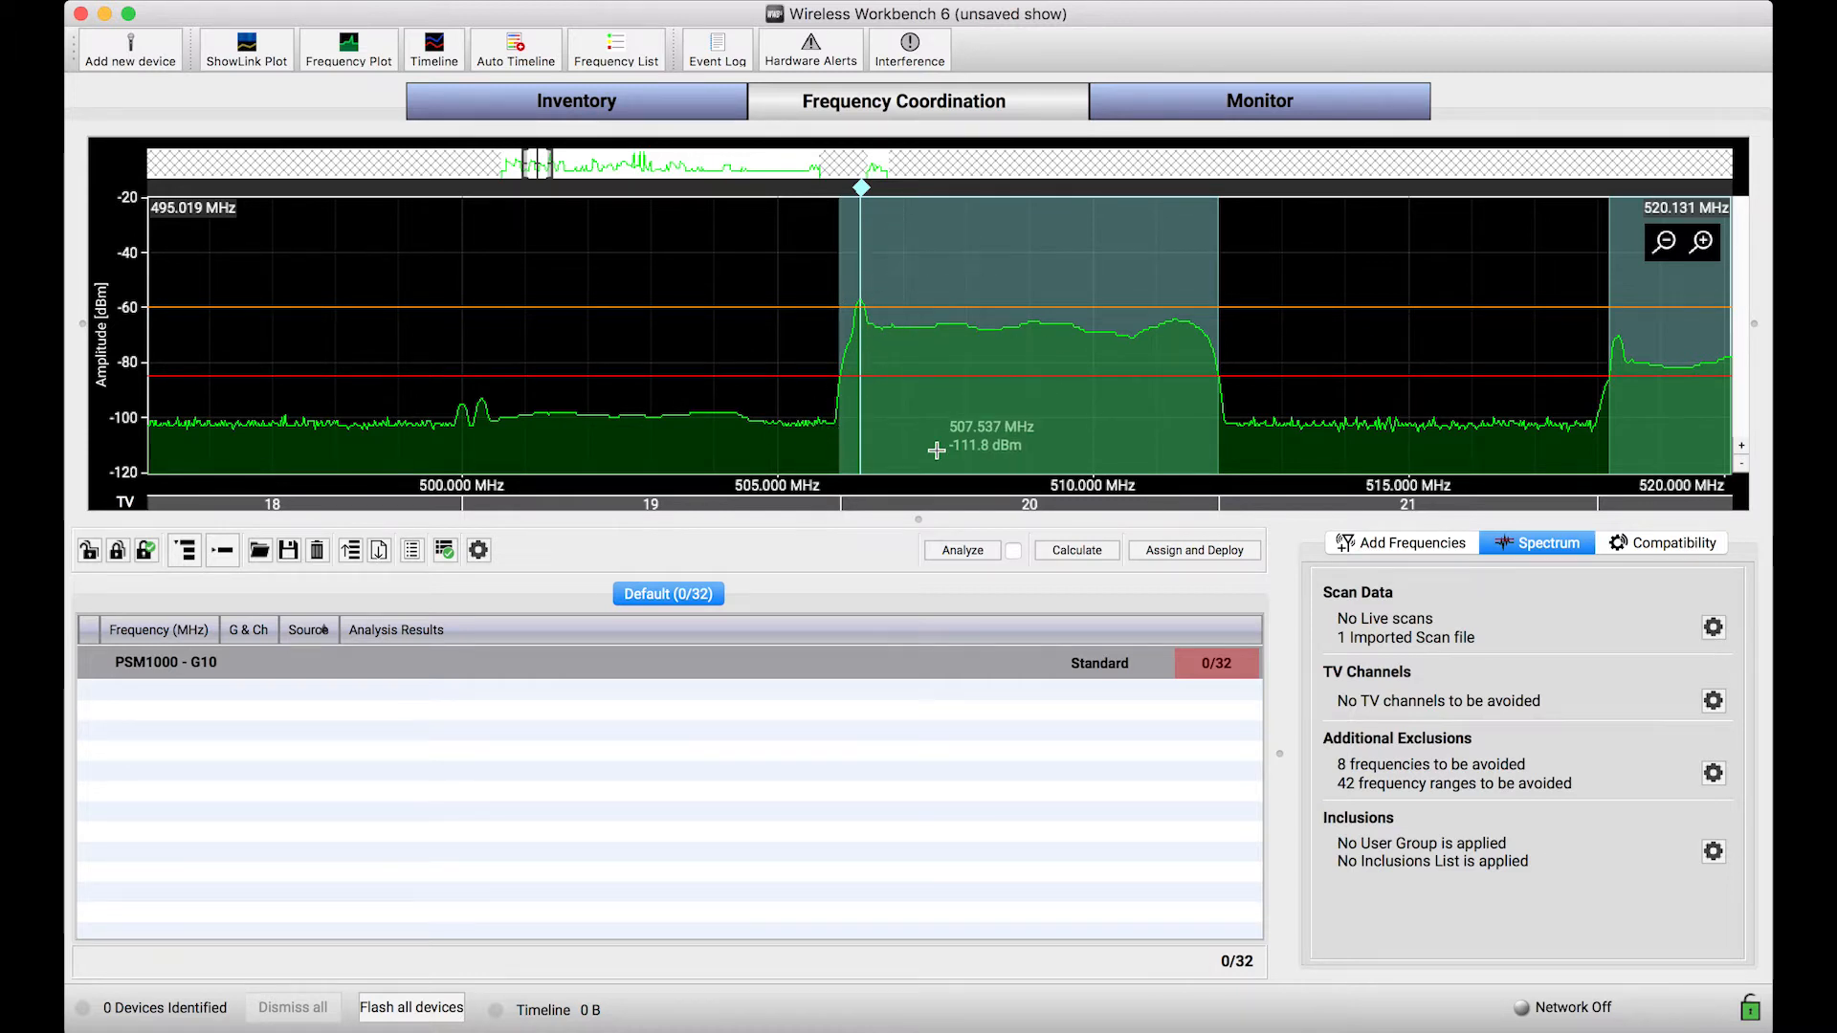
{"action": "left_click_drag", "start_coordinate": [920, 442], "coordinate": [873, 443]}
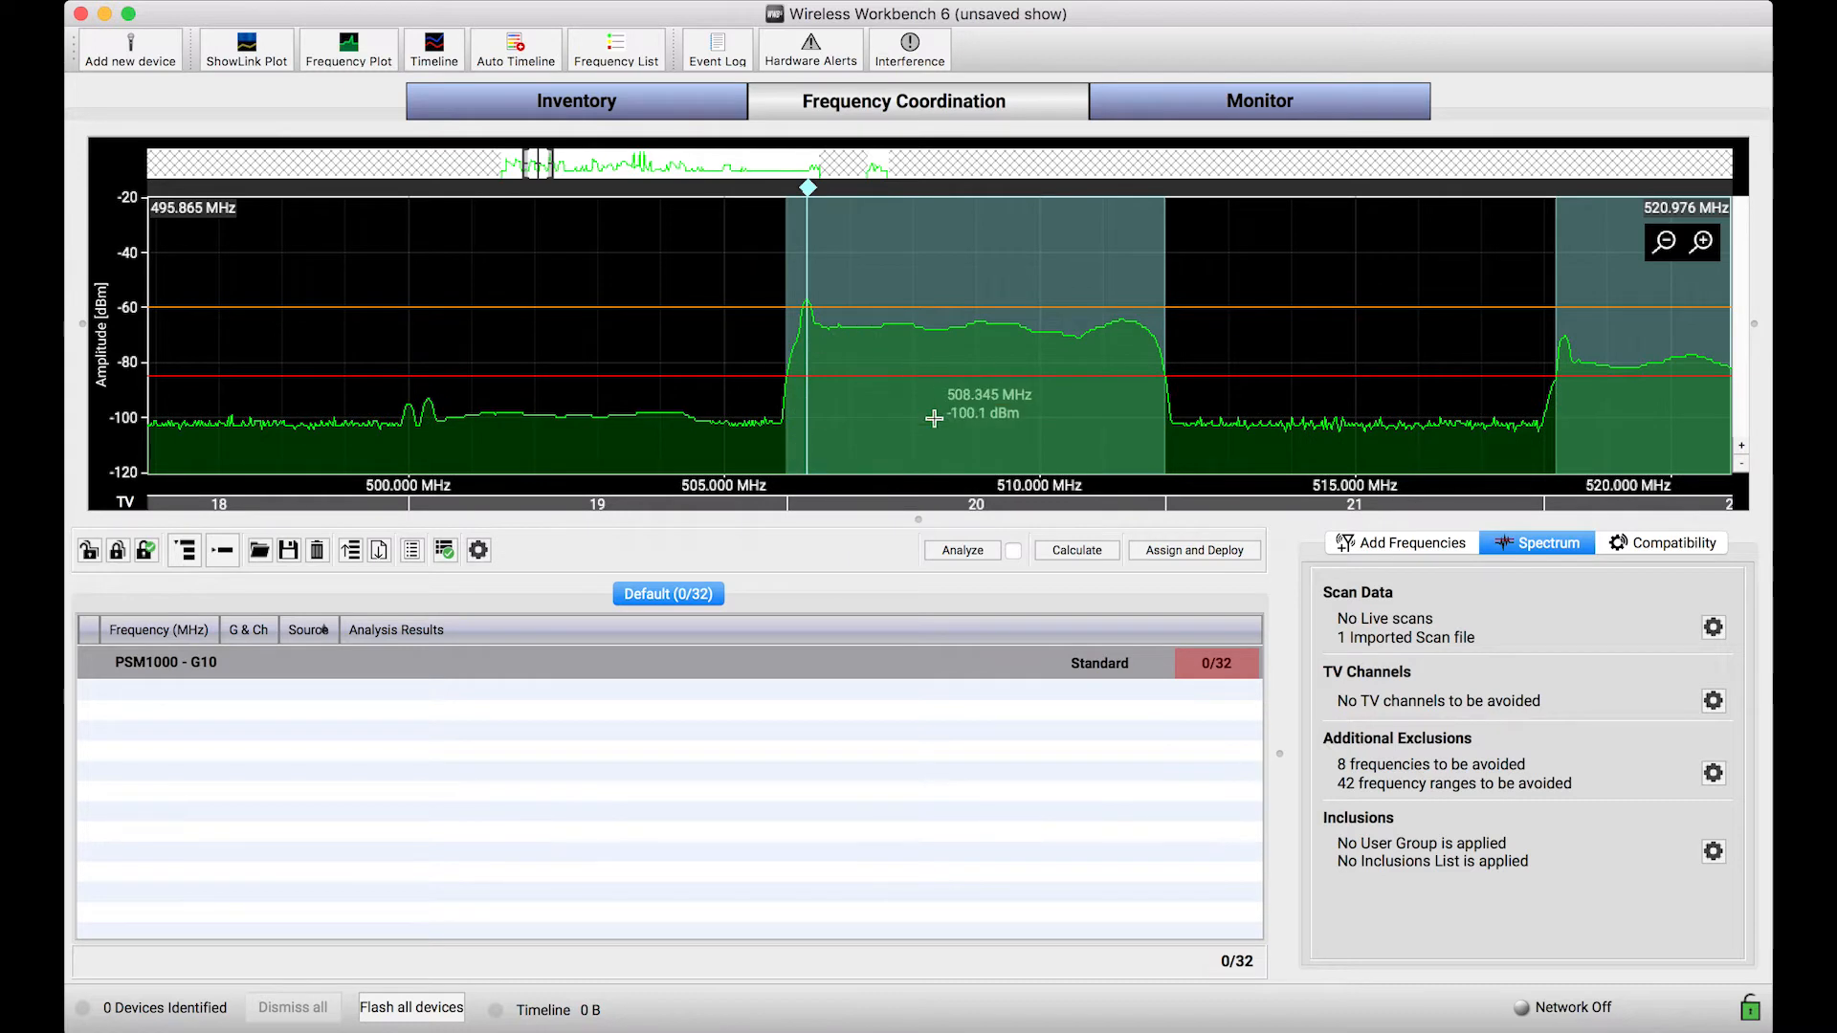
{"action": "left_click_drag", "start_coordinate": [920, 437], "coordinate": [853, 435]}
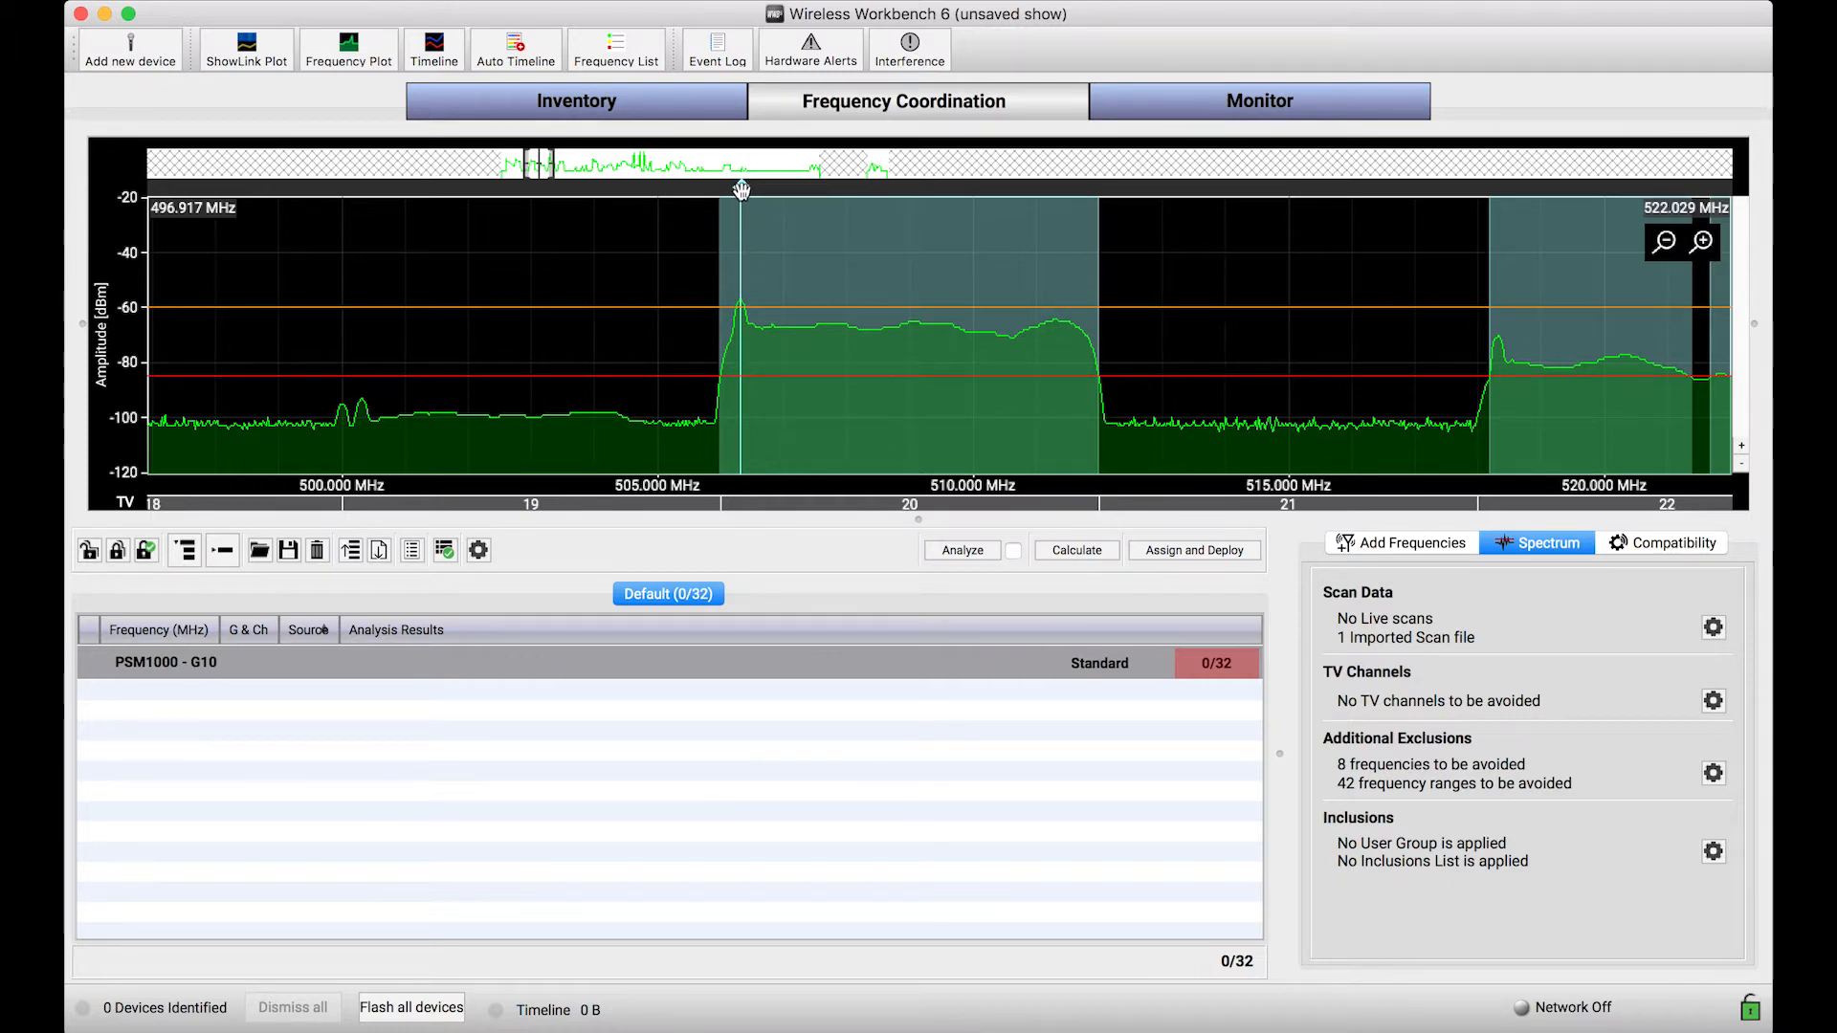
{"action": "mouse_move", "coordinate": [741, 191]}
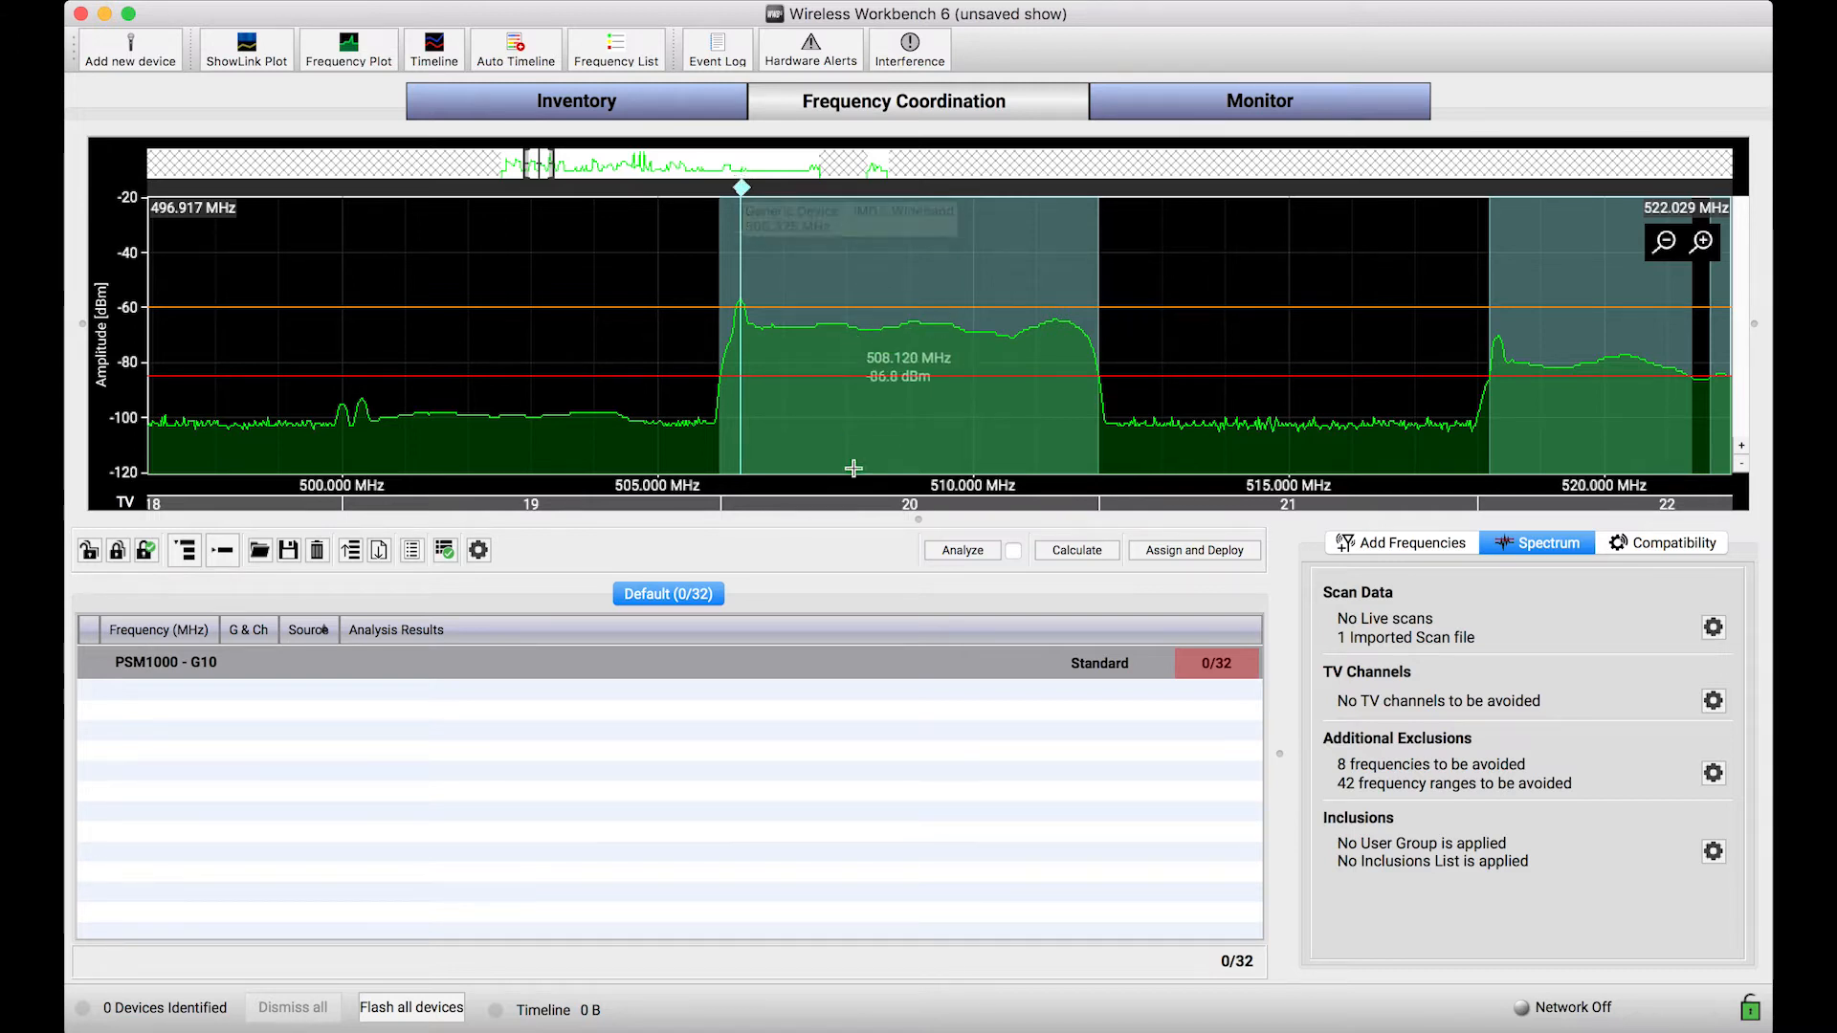
Step: Calculate frequencies for the PSM1000 - G10 group and stop the calculation before it completes
{"action": "scroll", "coordinate": [848, 421], "scroll_direction": "down", "scroll_amount": 1}
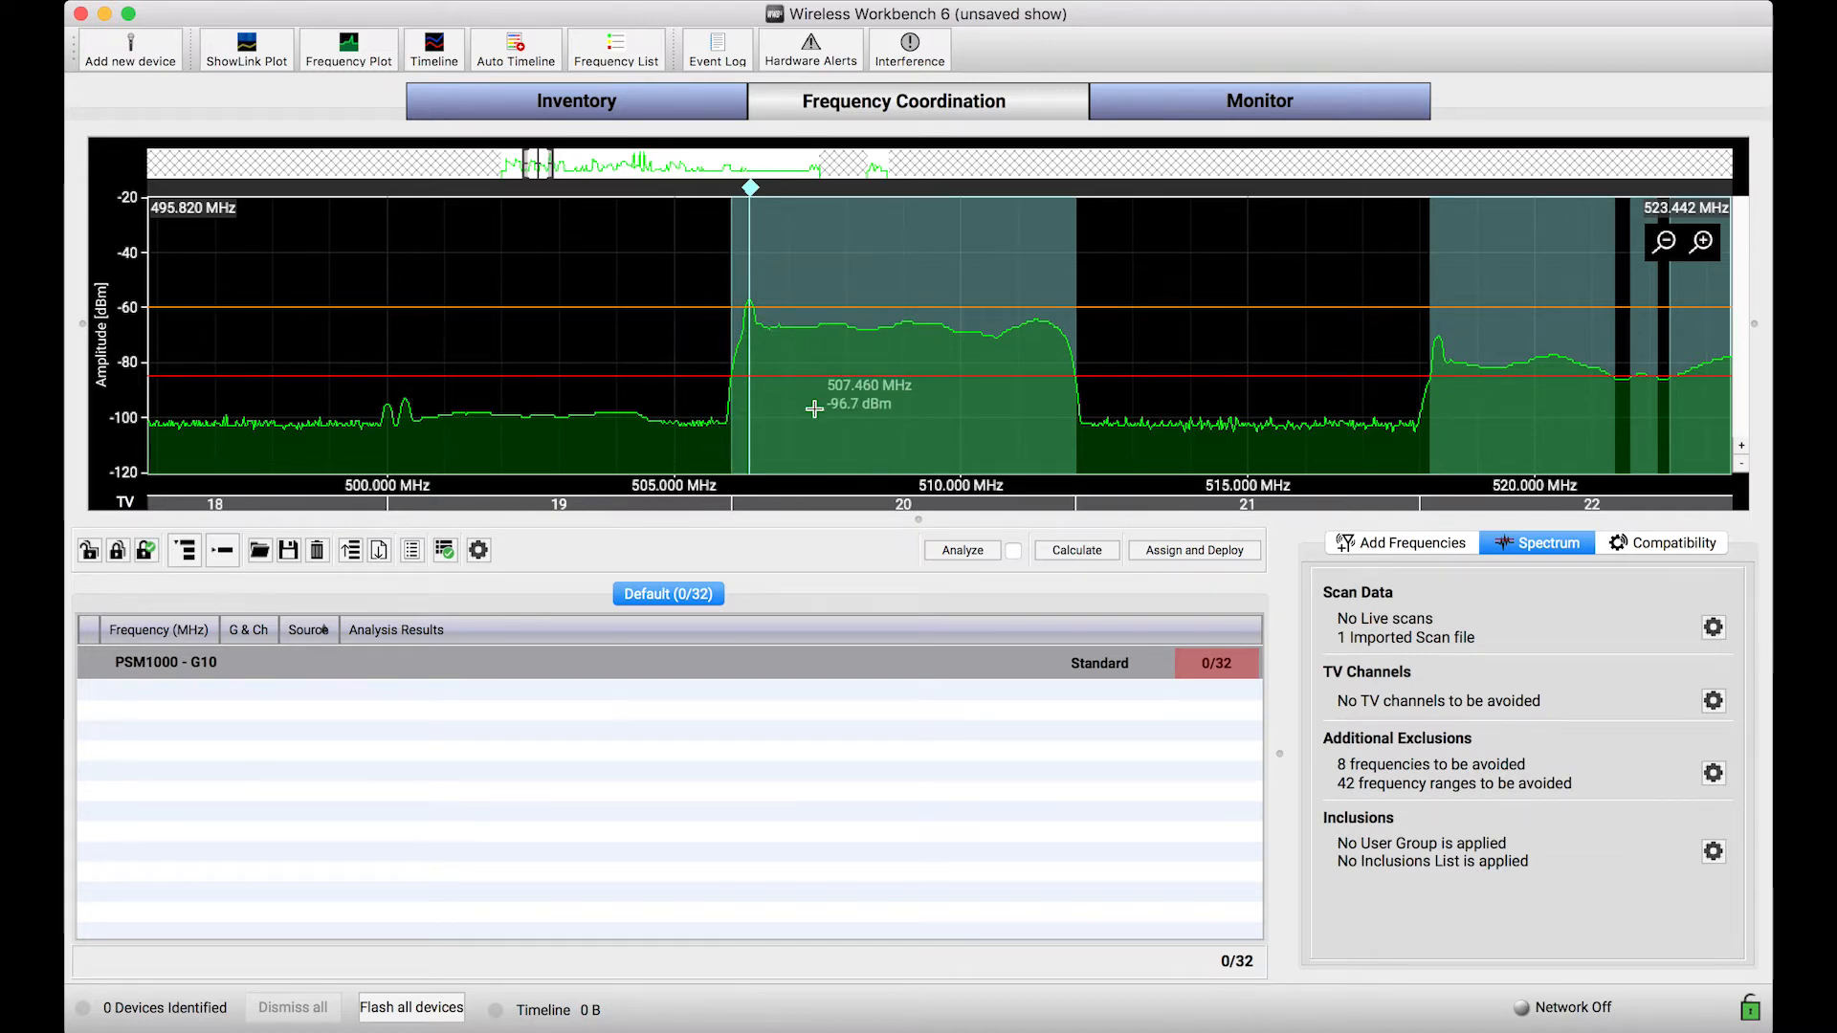
{"action": "scroll", "coordinate": [814, 408], "scroll_direction": "down", "scroll_amount": 5}
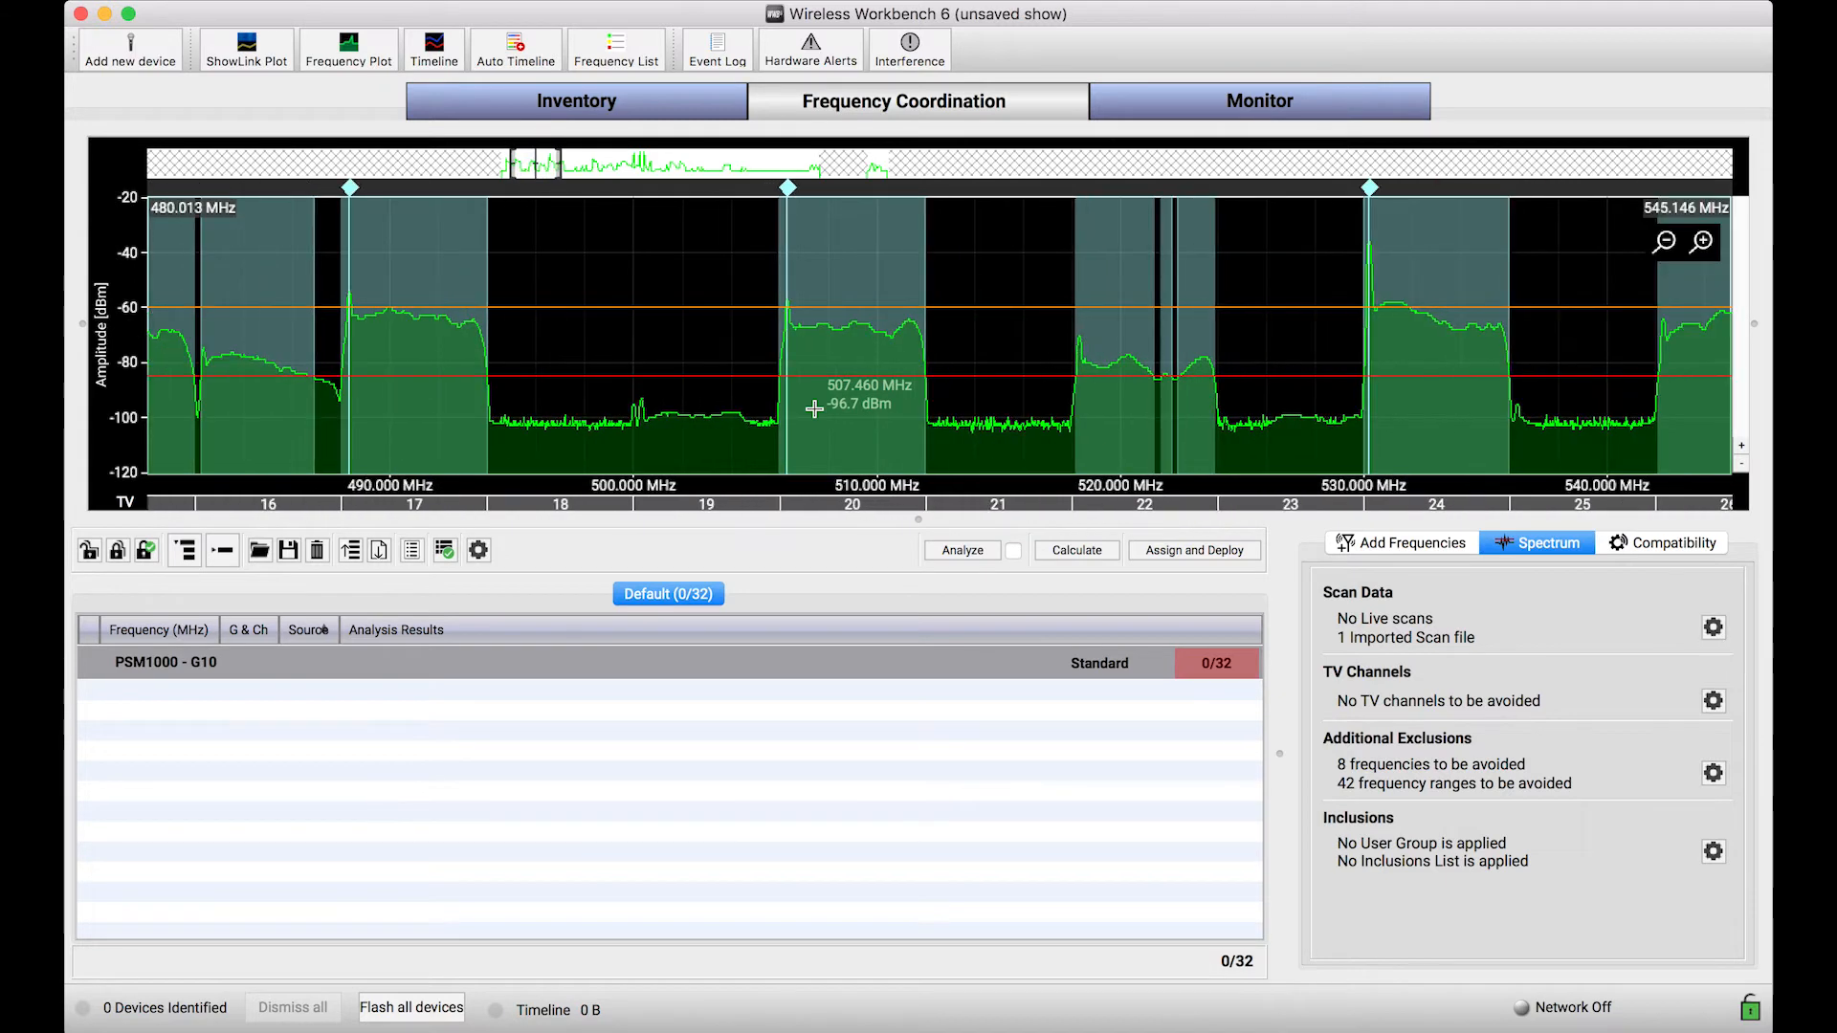
{"action": "scroll", "coordinate": [814, 408], "scroll_direction": "down", "scroll_amount": 2}
{"action": "left_click_drag", "start_coordinate": [822, 432], "coordinate": [939, 435]}
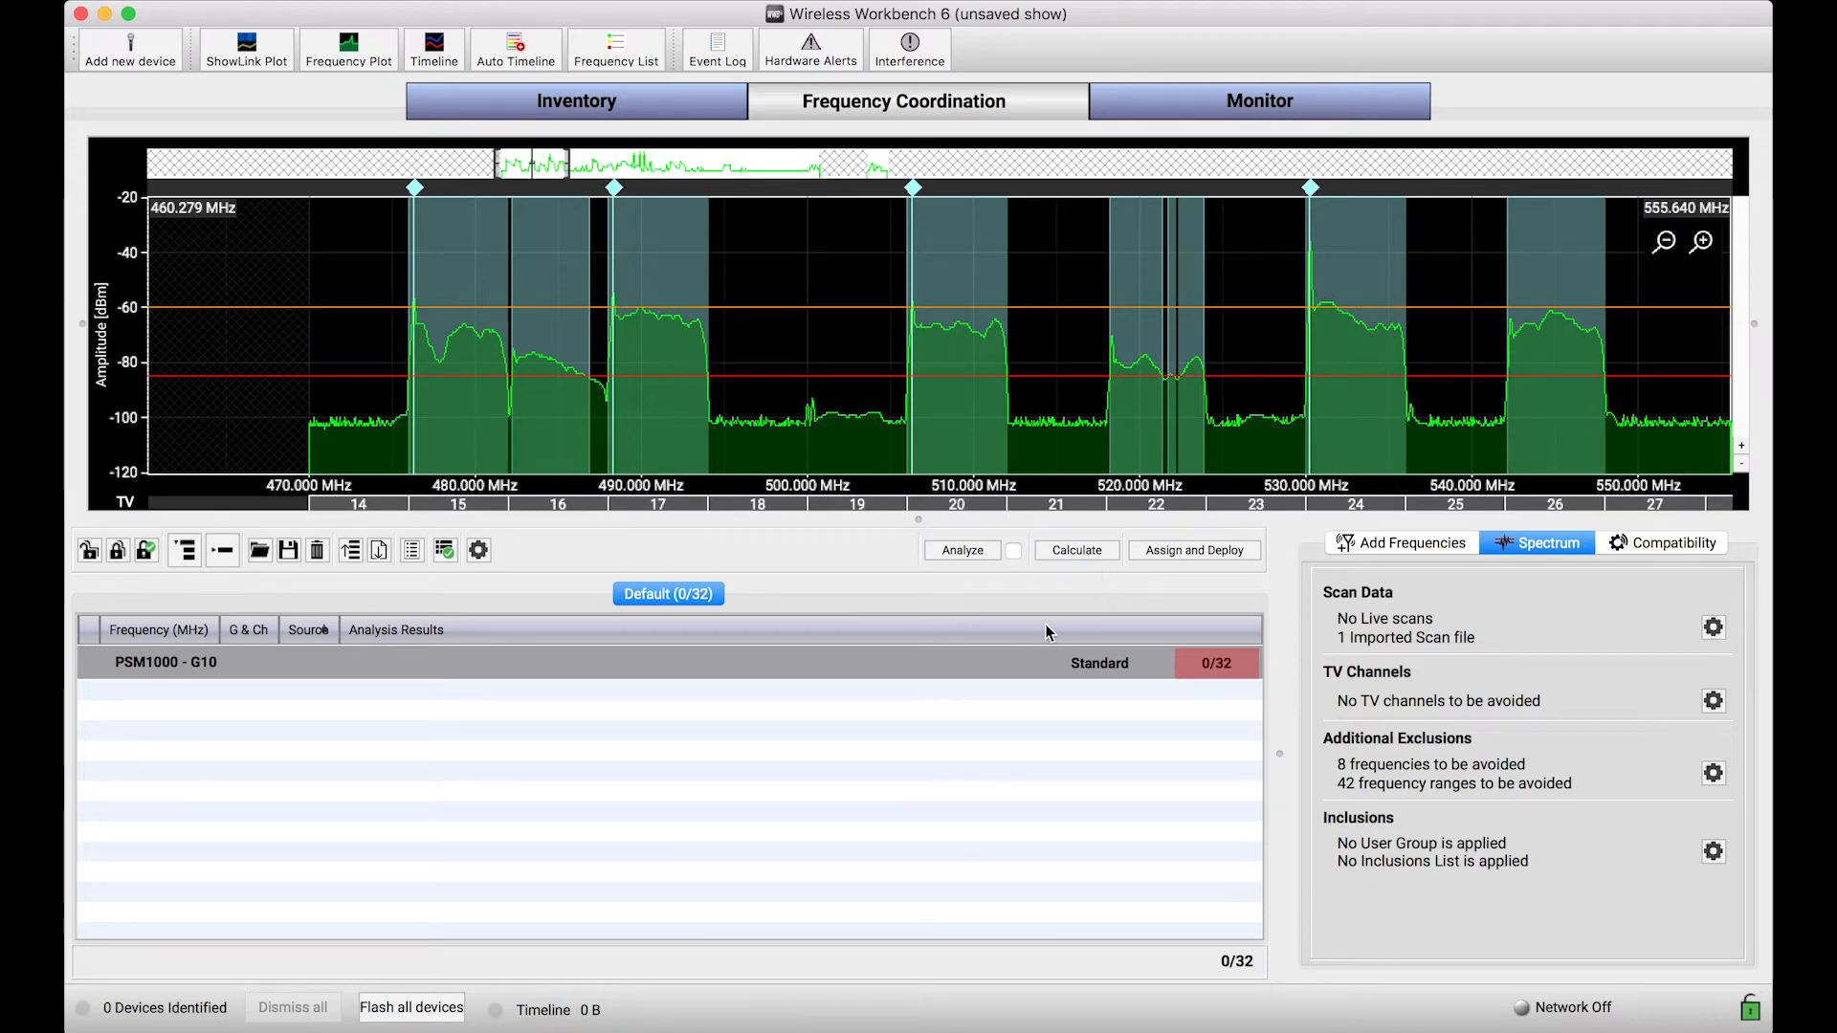
{"action": "left_click", "coordinate": [1077, 551]}
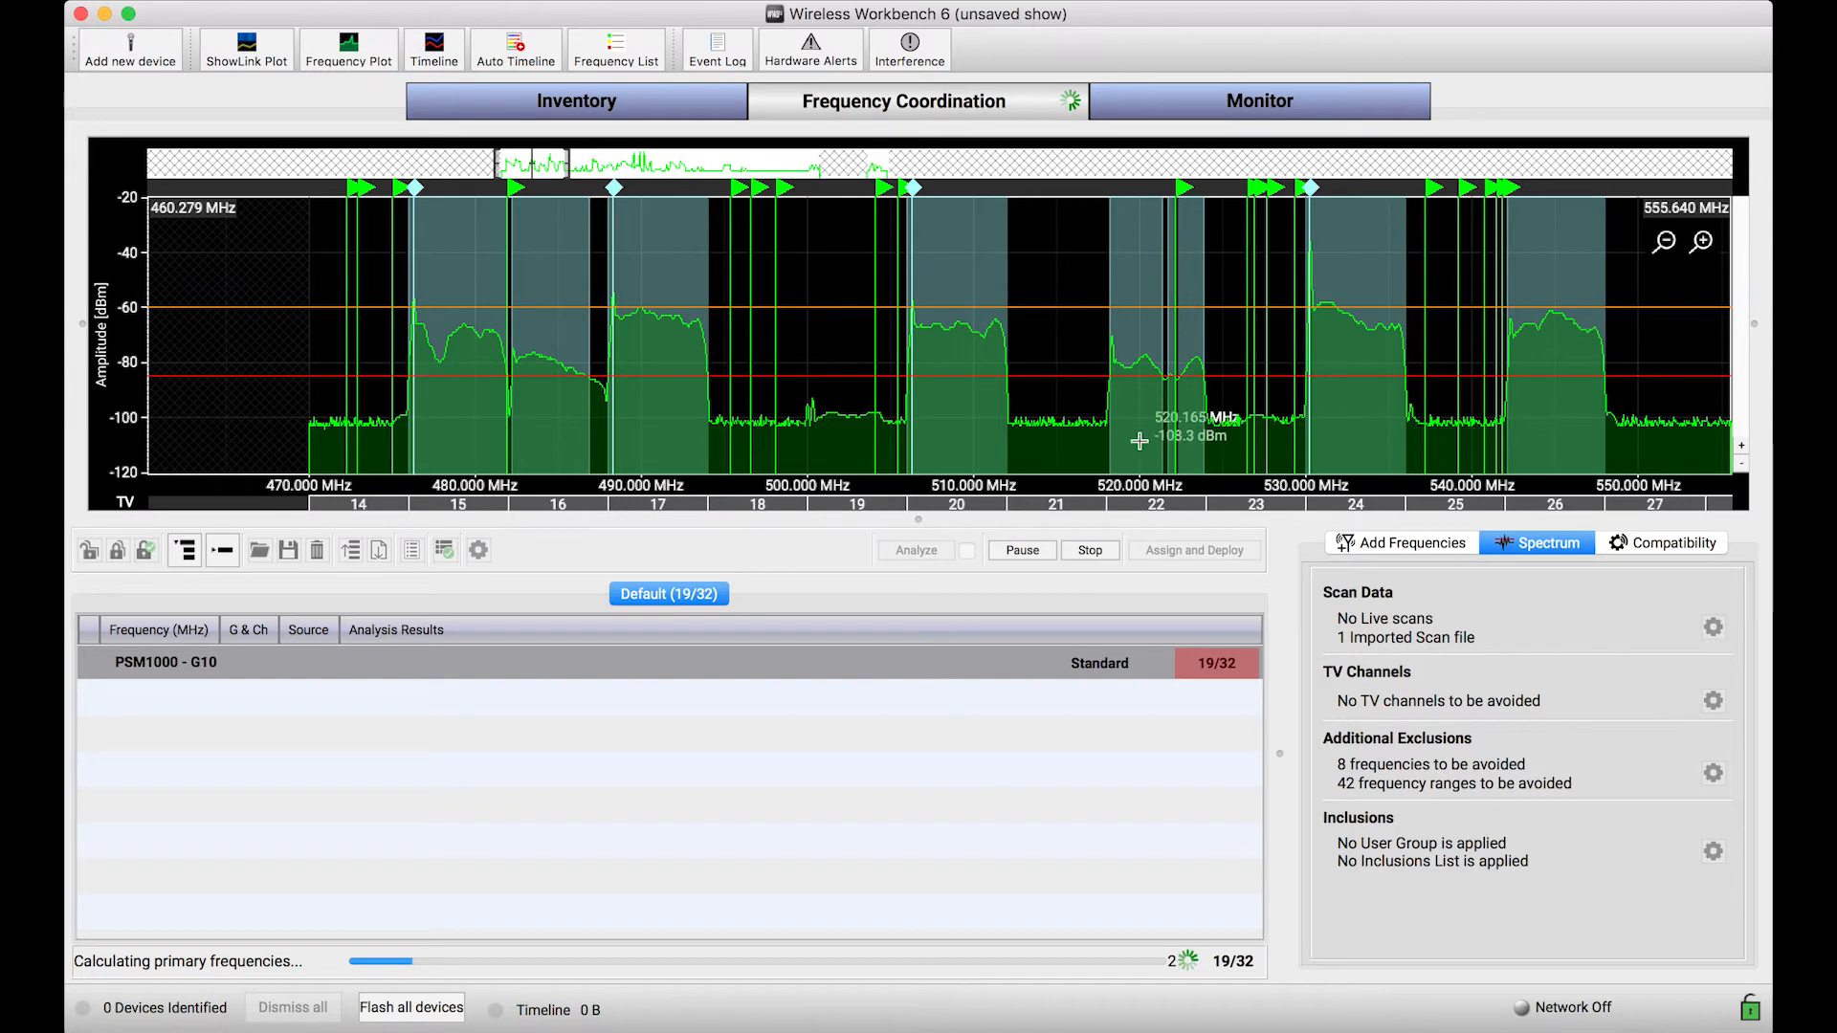
{"action": "left_click", "coordinate": [1104, 555]}
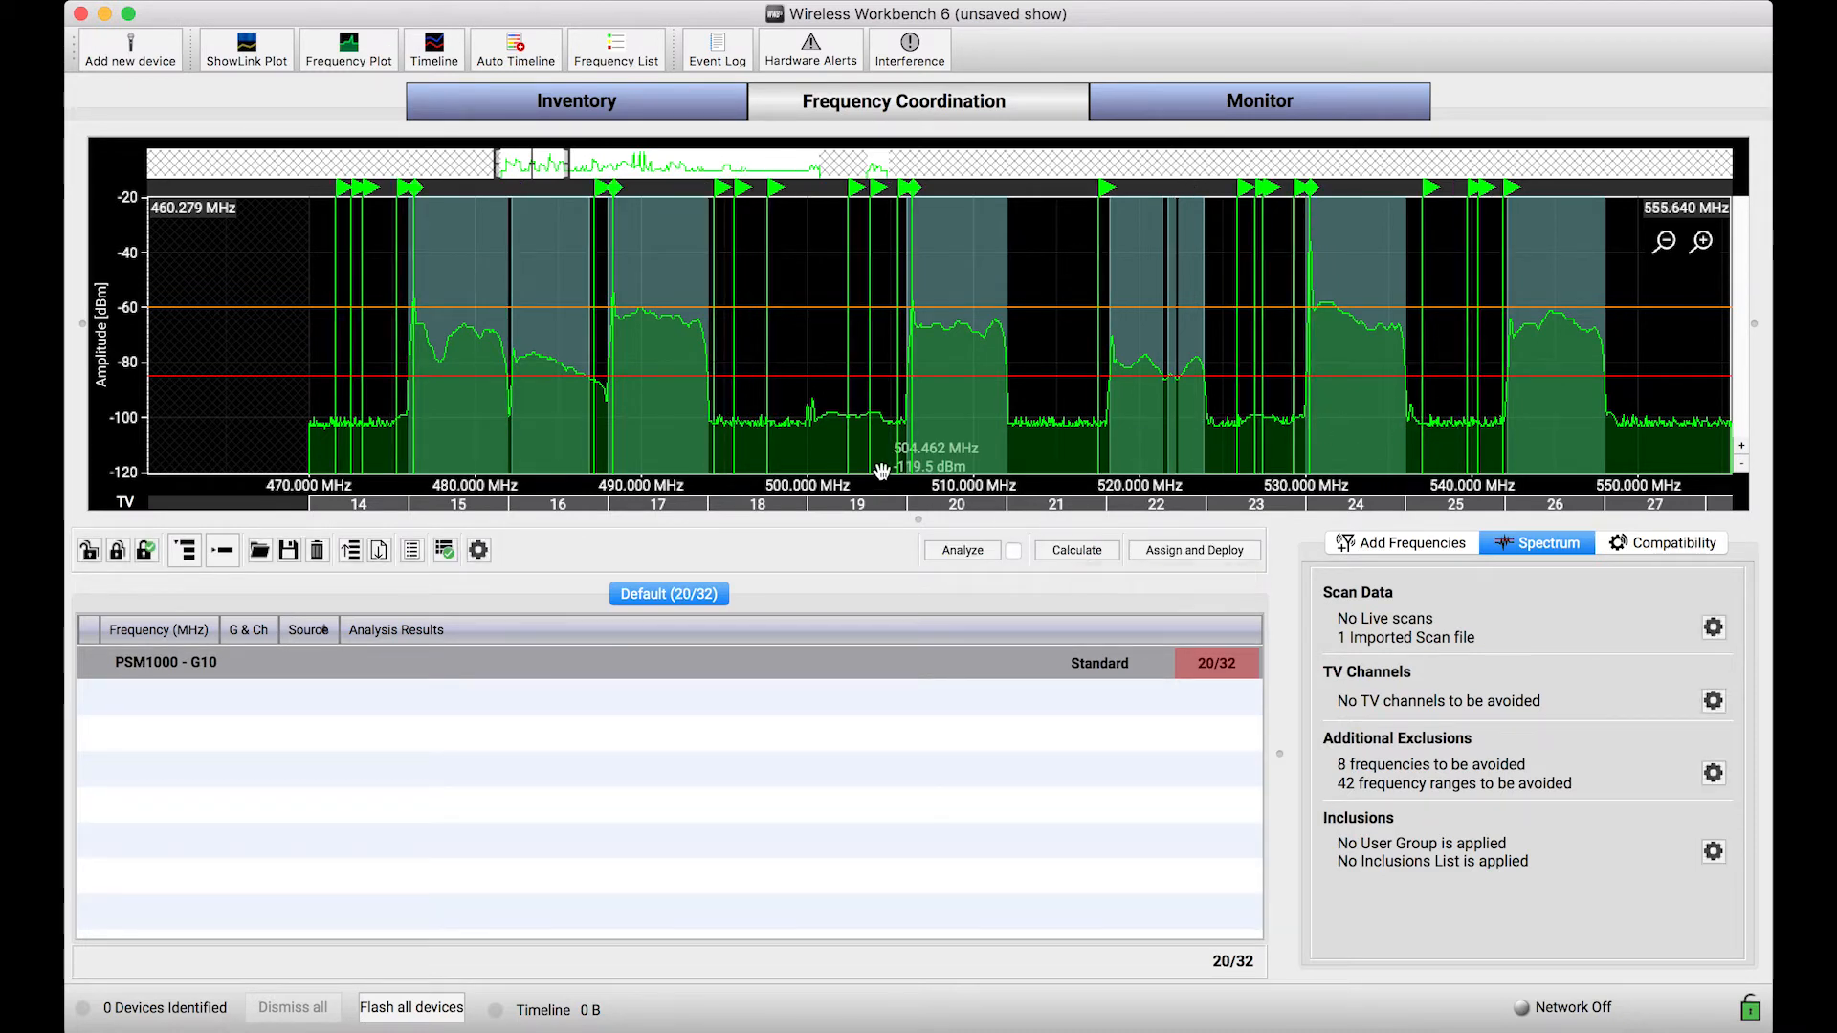
Step: Inspect the calculated frequencies around the scan peaks in TV channels 20 and 17
{"action": "scroll", "coordinate": [921, 439], "scroll_direction": "up", "scroll_amount": 5}
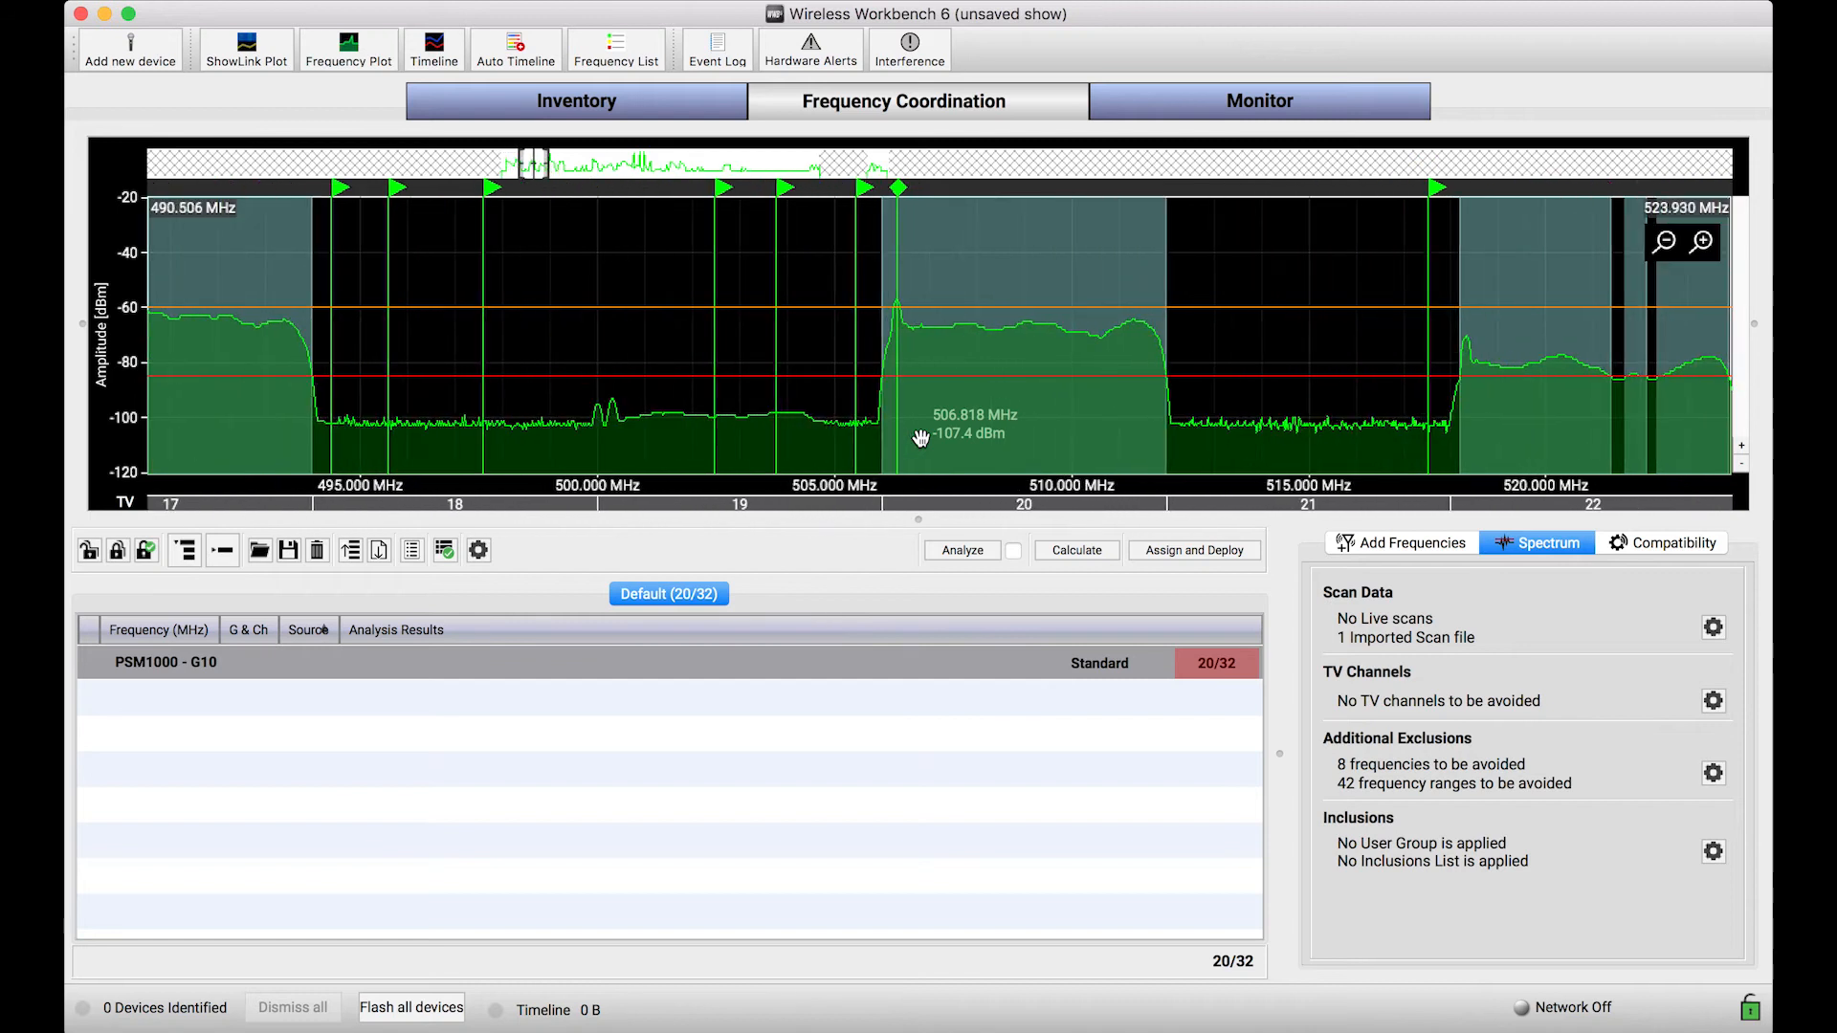
{"action": "left_click", "coordinate": [900, 188]}
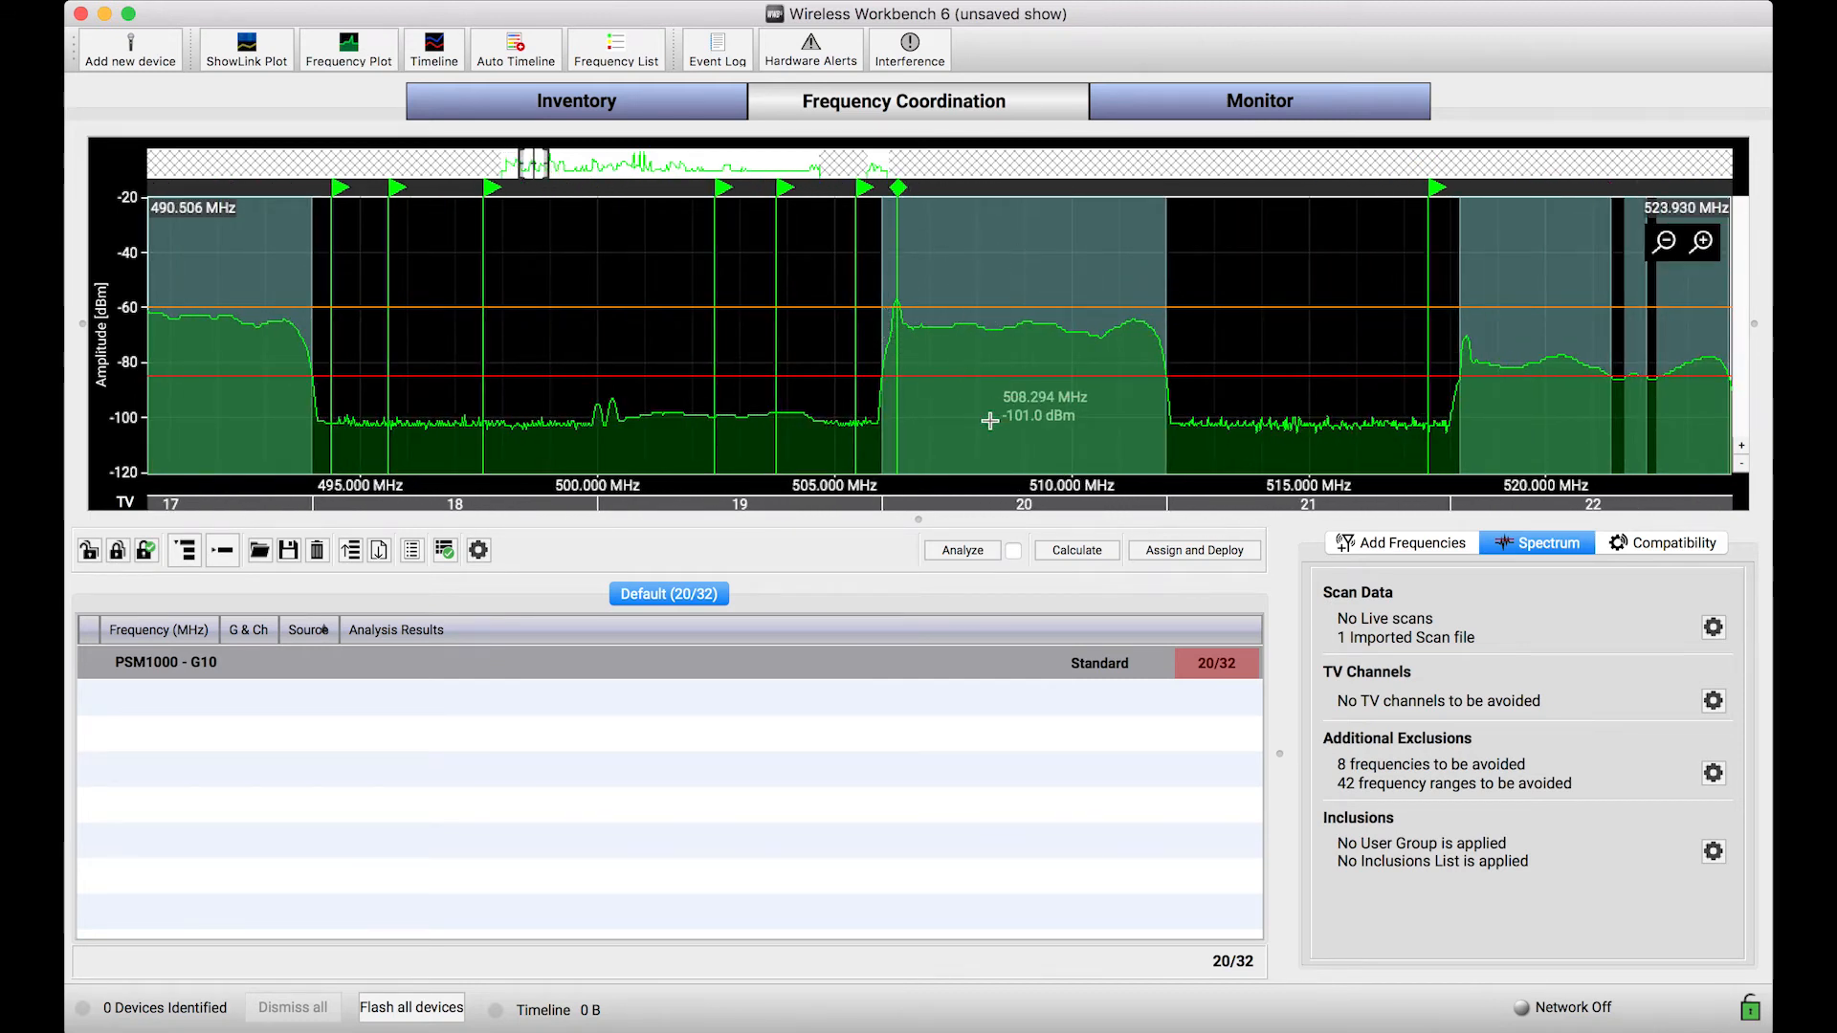
{"action": "scroll", "coordinate": [990, 421], "scroll_direction": "down", "scroll_amount": 2}
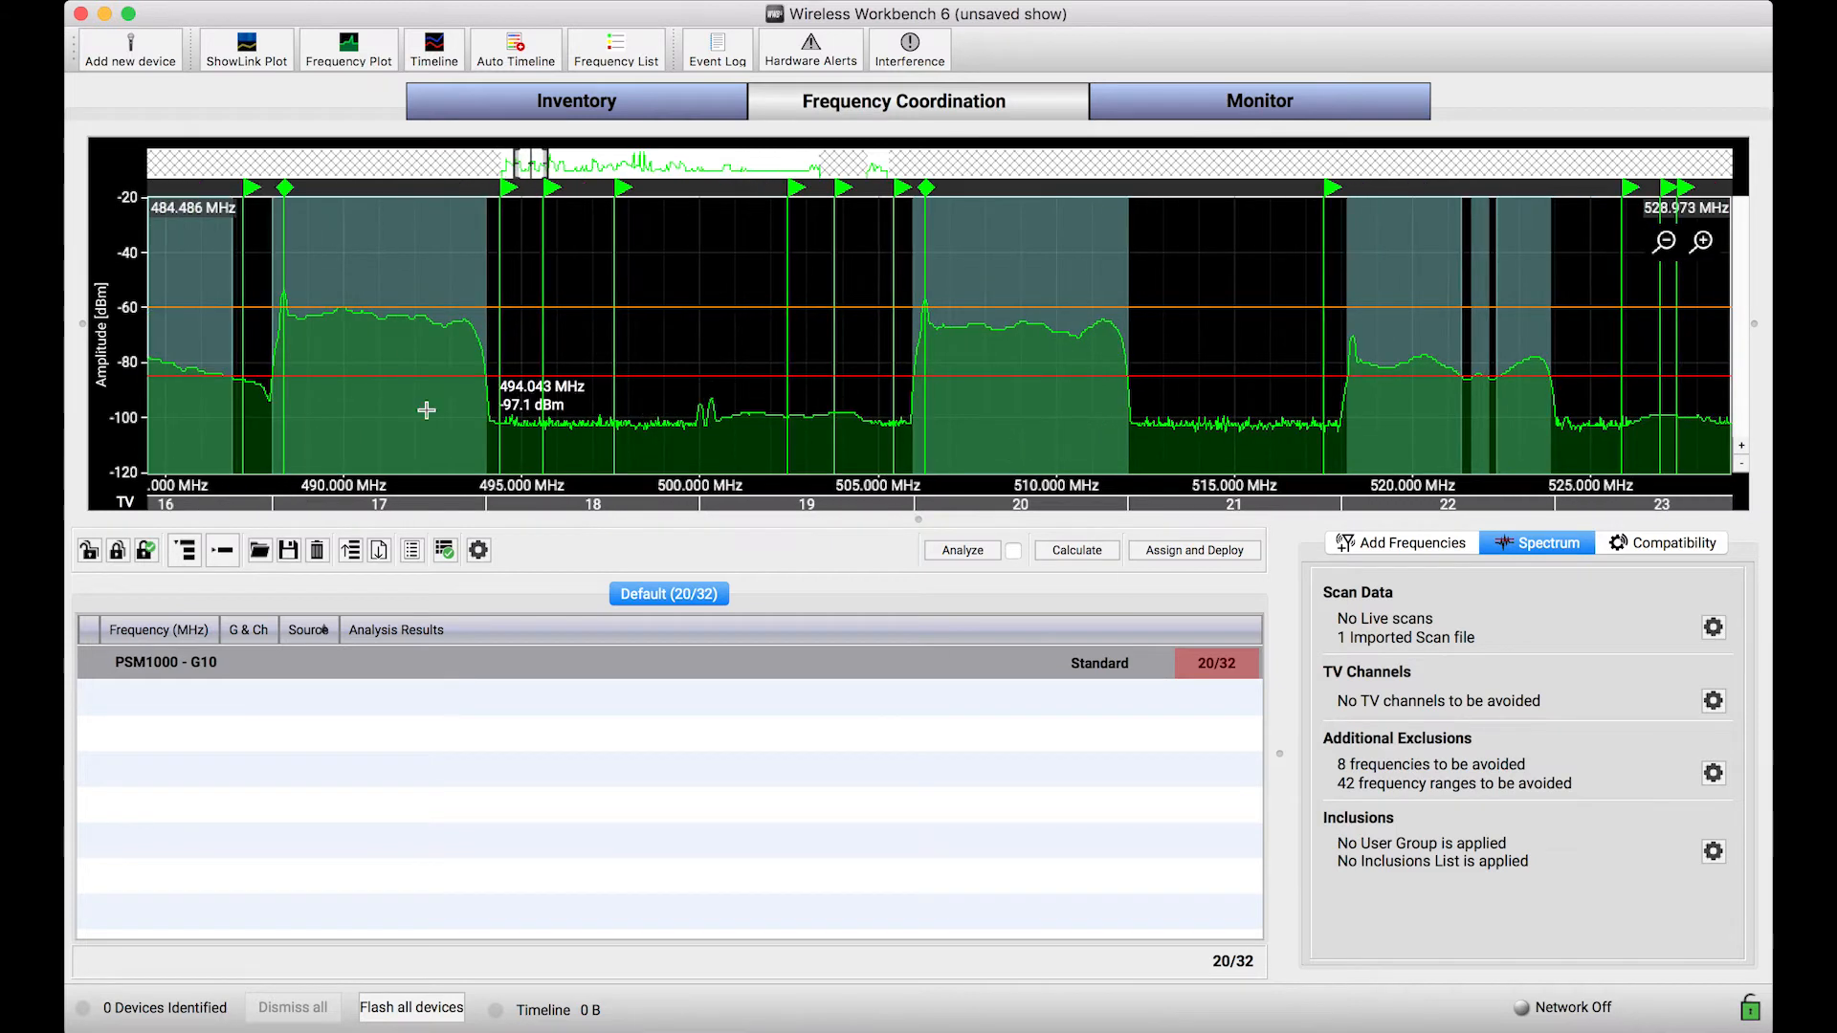
{"action": "scroll", "coordinate": [451, 414], "scroll_direction": "left", "scroll_amount": 5}
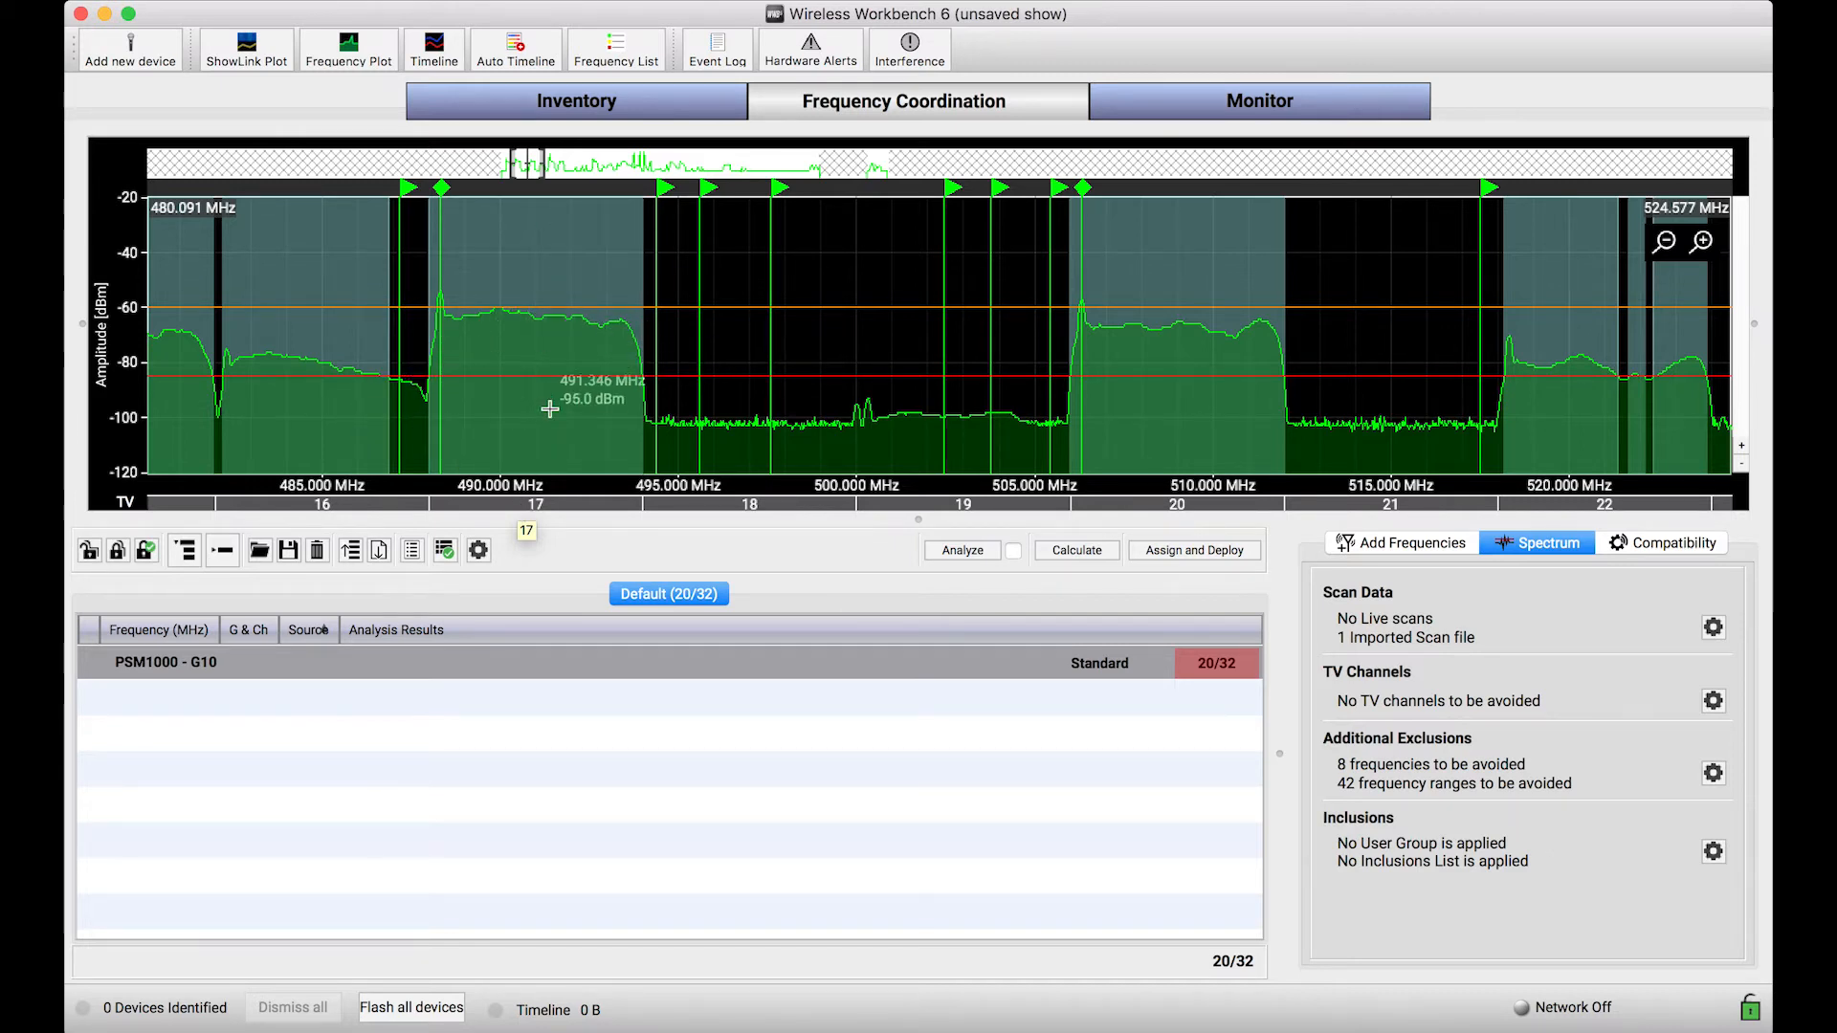
Step: Review the general coordination preferences for exclusion detection and scan peaks, leaving them without changes
{"action": "left_click", "coordinate": [478, 550]}
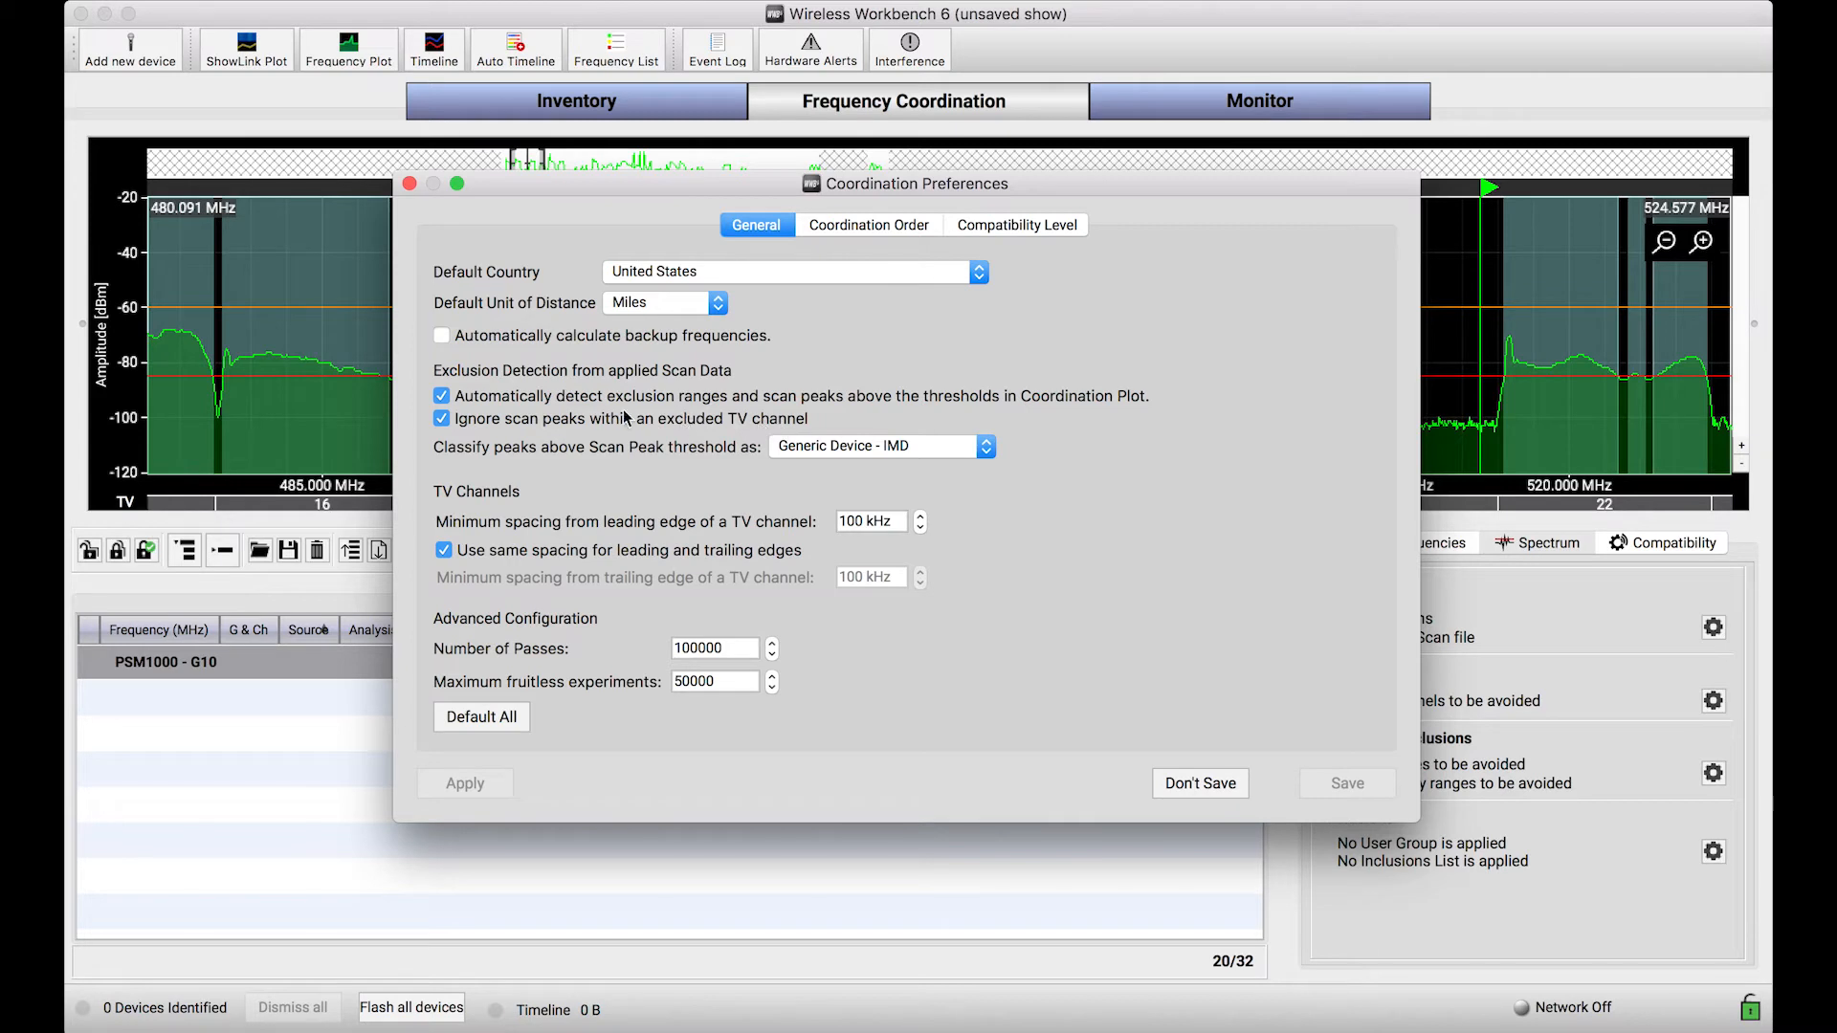
{"action": "left_click", "coordinate": [410, 185]}
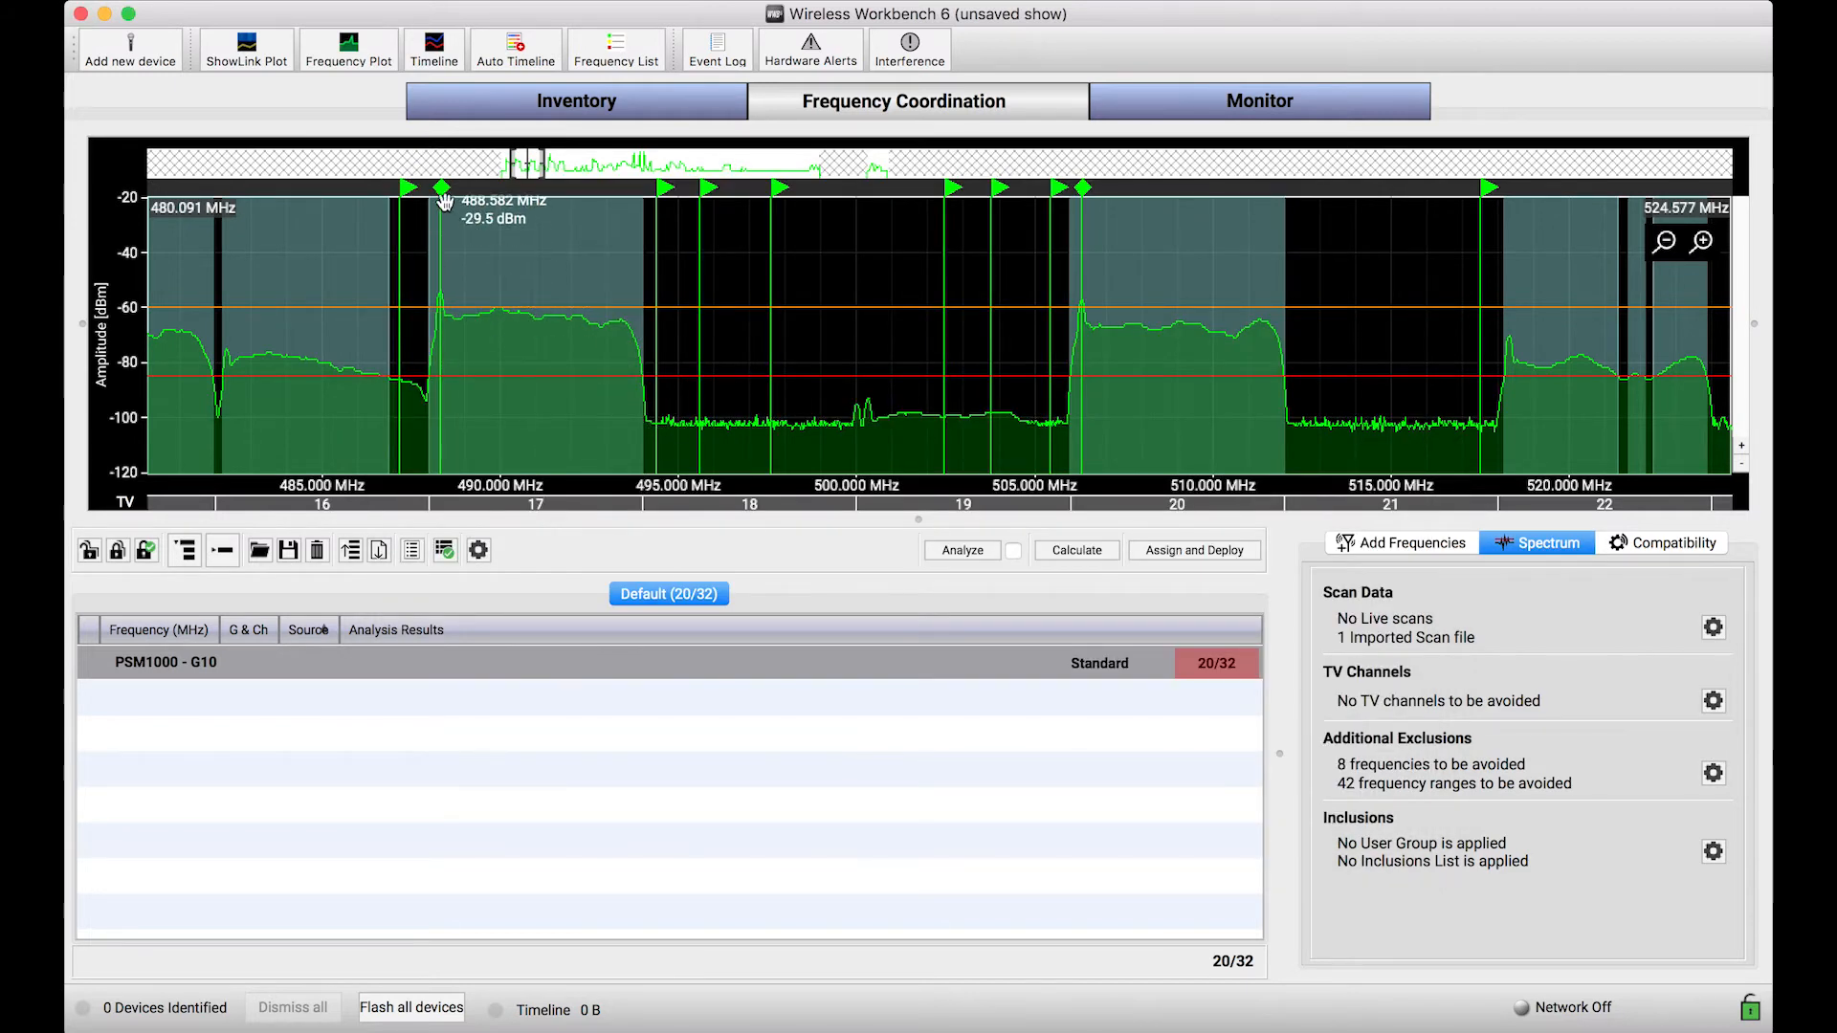
Step: Exclude TV channel 17 from the coordination and check its exclusion setting
{"action": "right_click", "coordinate": [538, 507]}
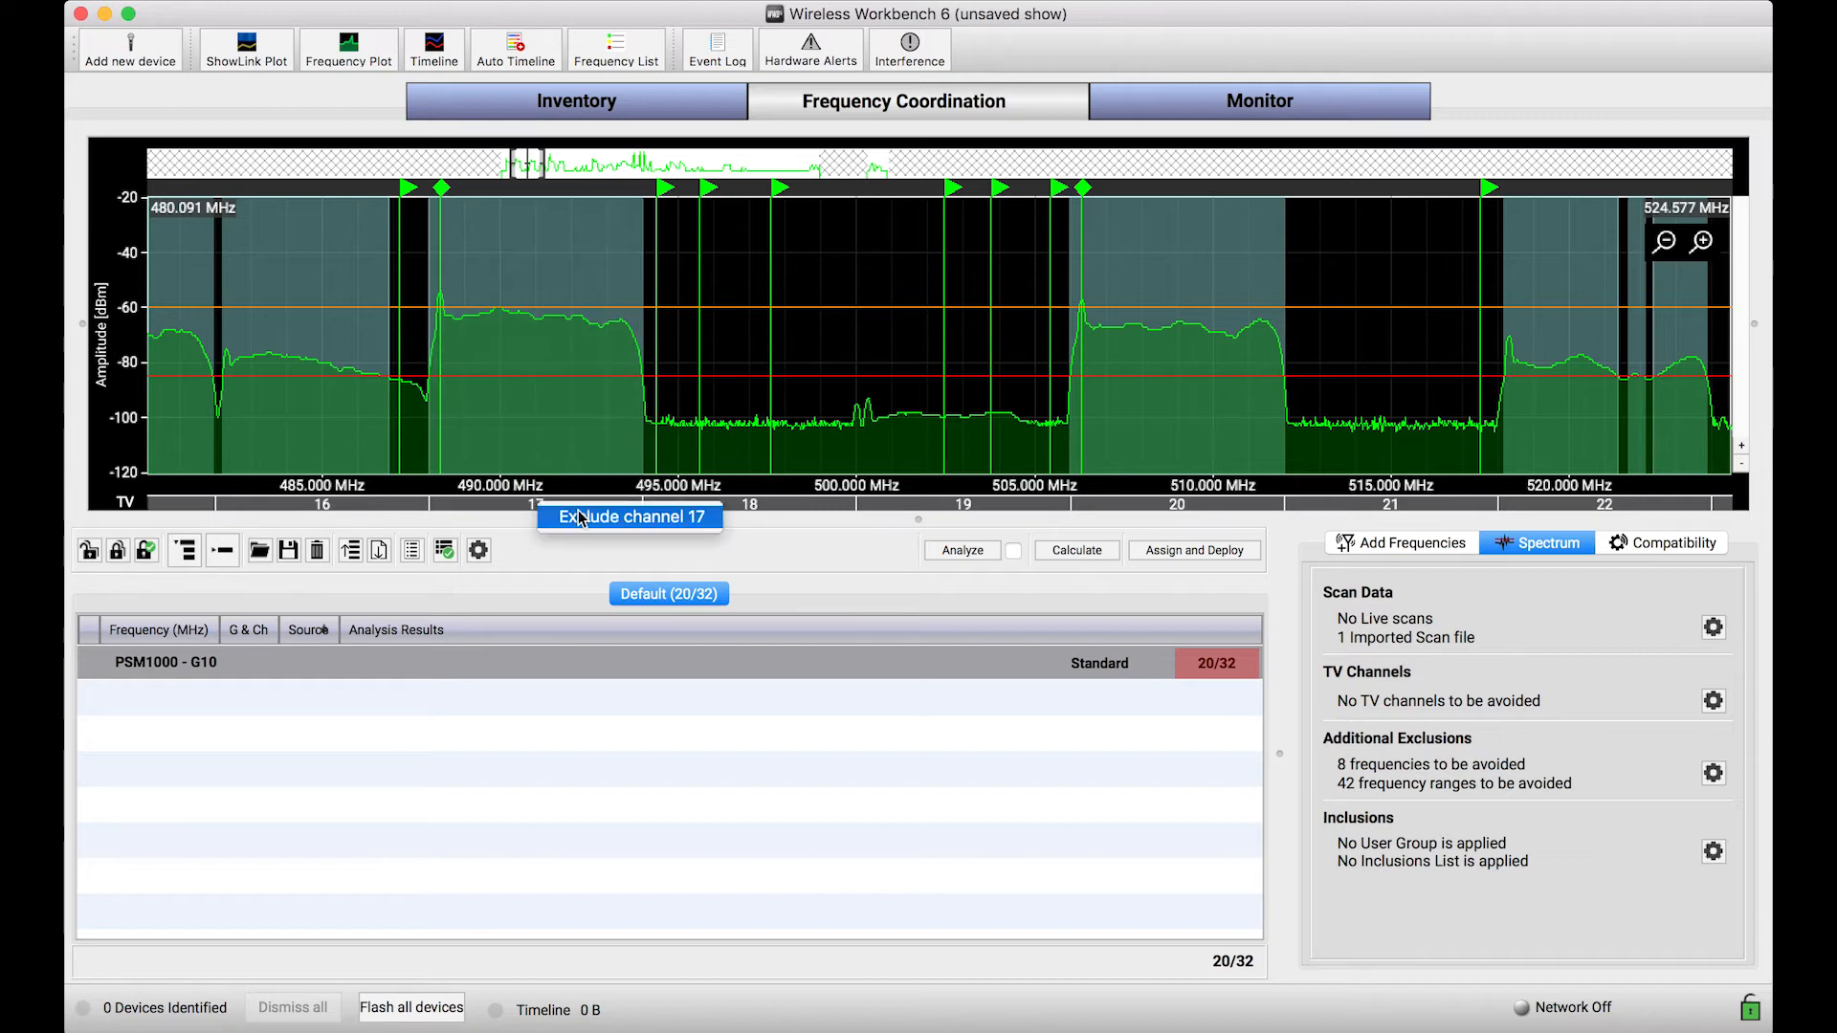
{"action": "left_click", "coordinate": [581, 518]}
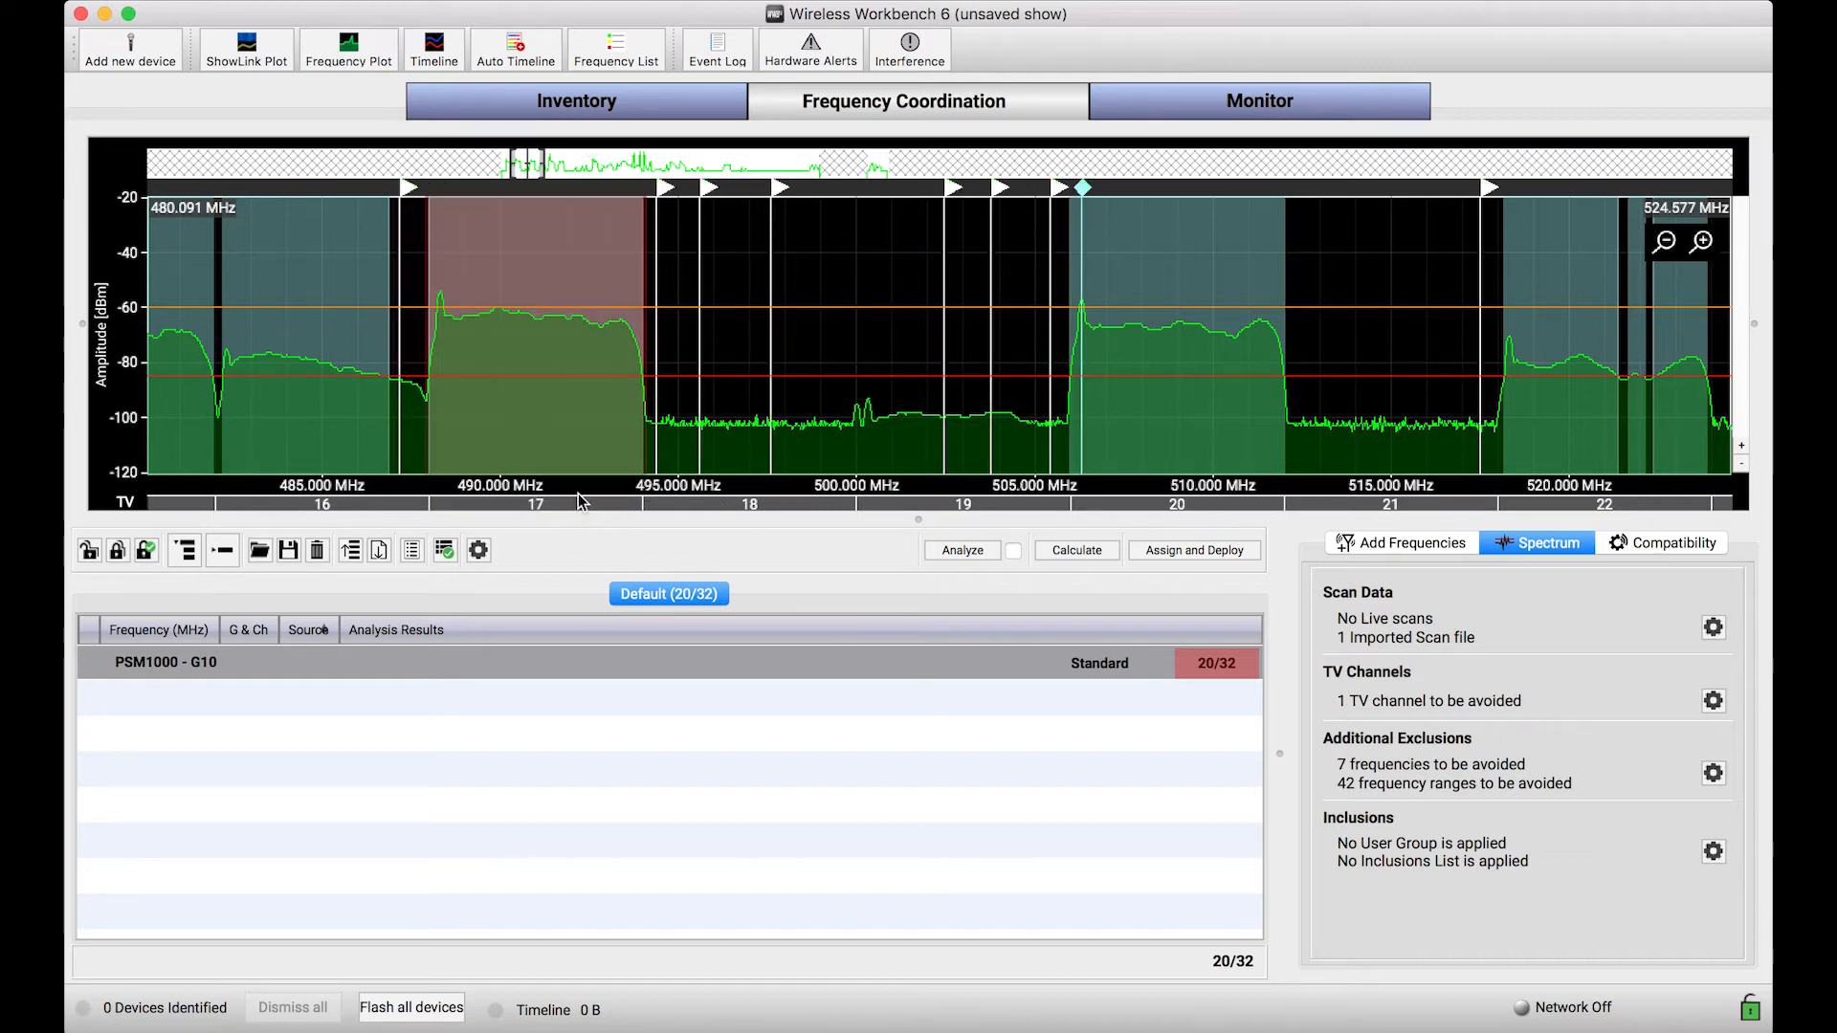
{"action": "right_click", "coordinate": [572, 507]}
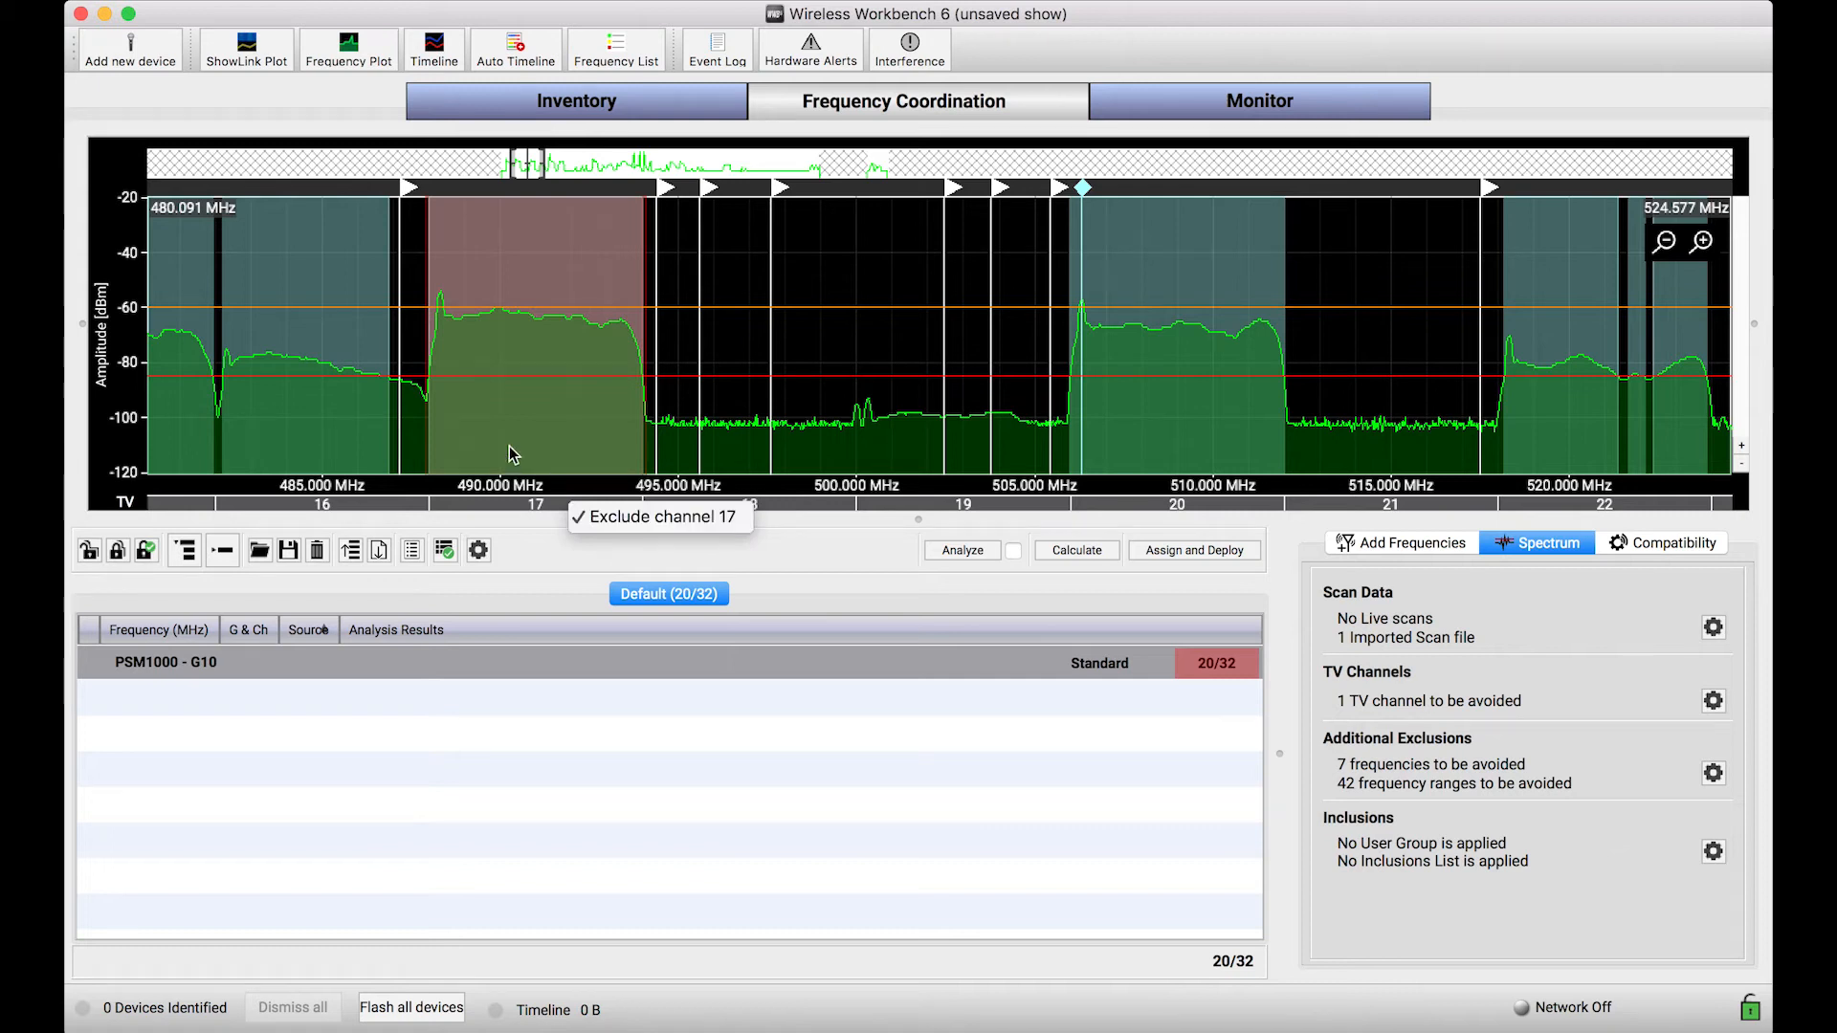
{"action": "left_click", "coordinate": [536, 398]}
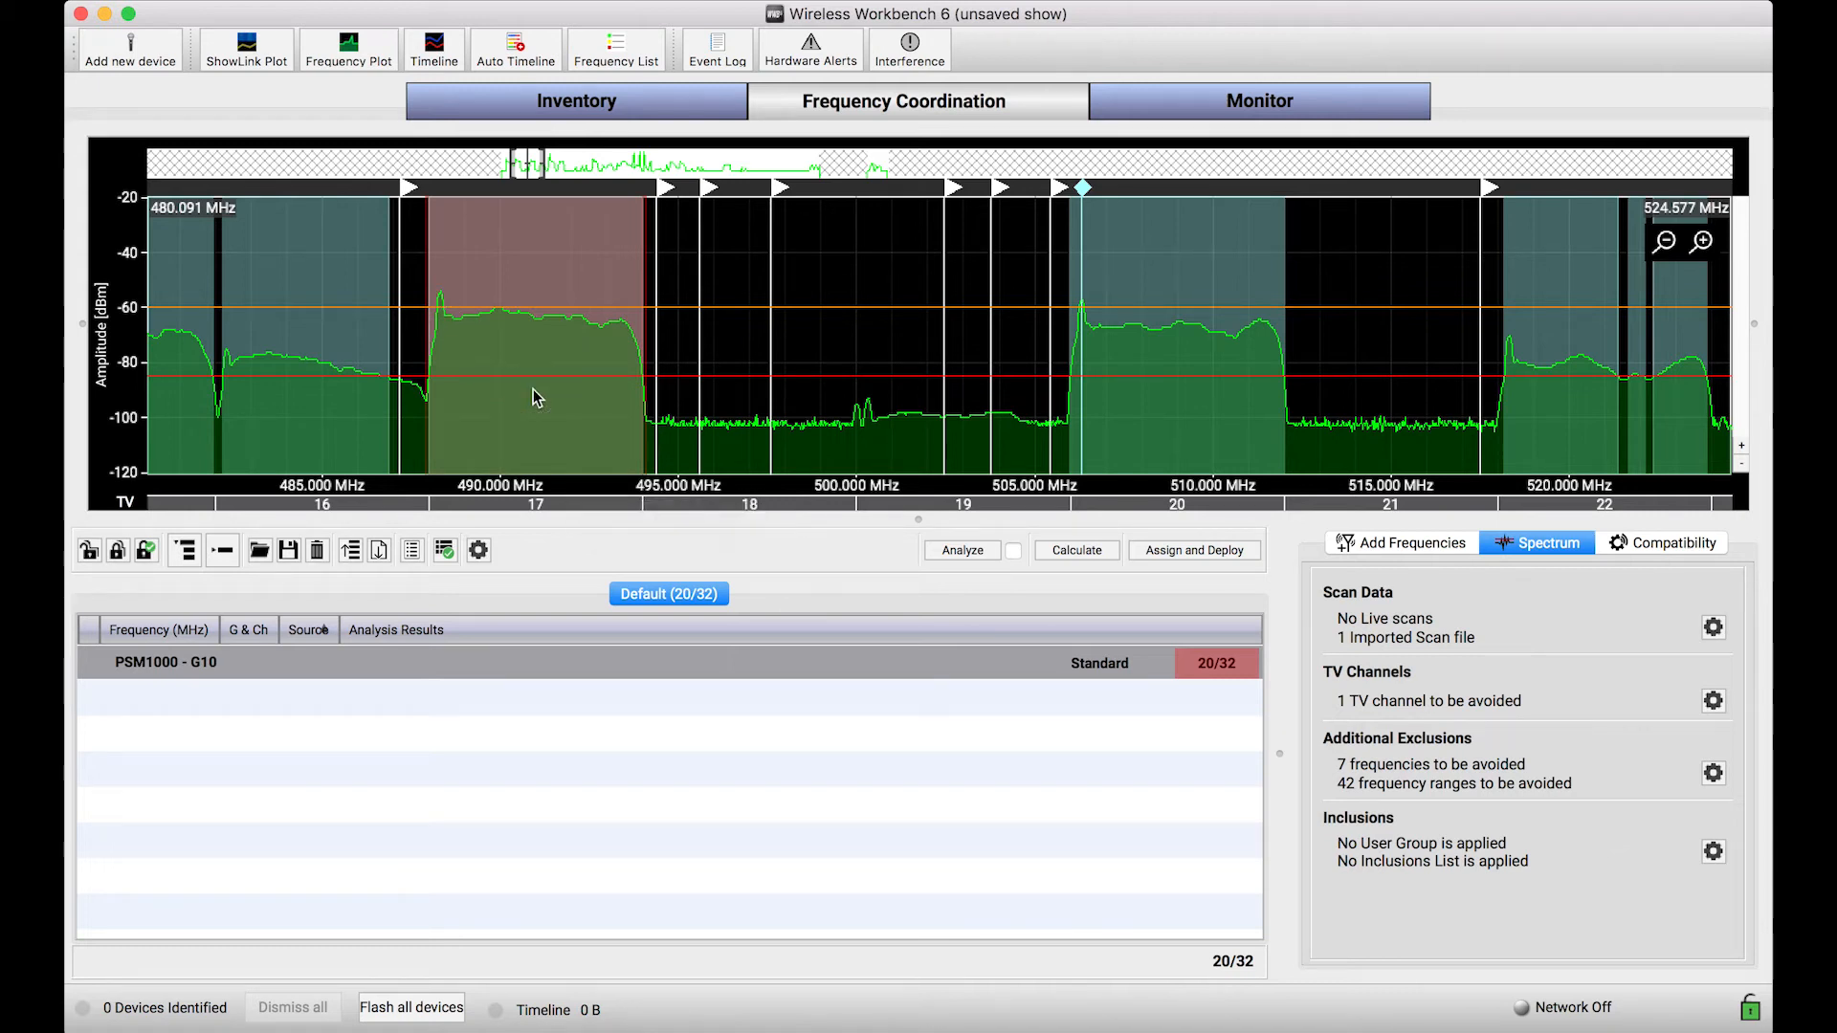
Step: Exclude TV channels 15 and 16 from the coordination
{"action": "scroll", "coordinate": [537, 398], "scroll_direction": "up", "scroll_amount": 2}
{"action": "scroll", "coordinate": [536, 398], "scroll_direction": "down", "scroll_amount": 3}
{"action": "scroll", "coordinate": [536, 398], "scroll_direction": "down", "scroll_amount": 2}
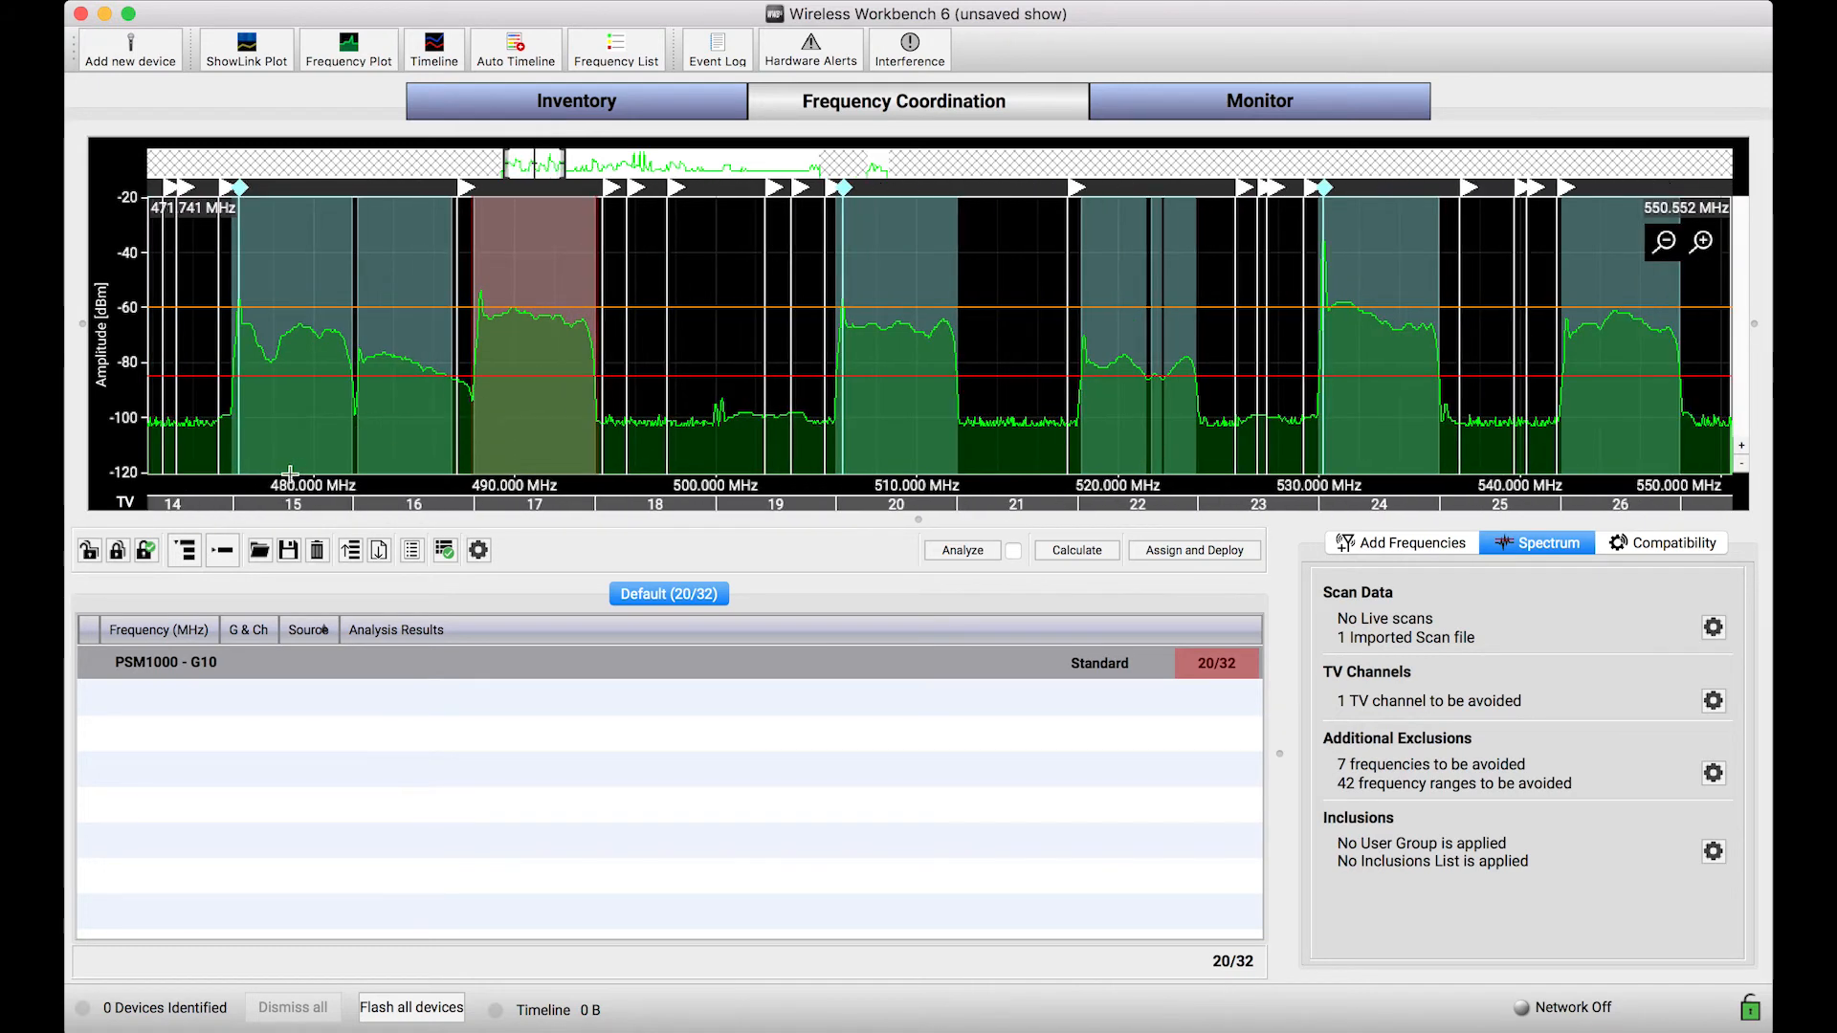
{"action": "left_click", "coordinate": [316, 513]}
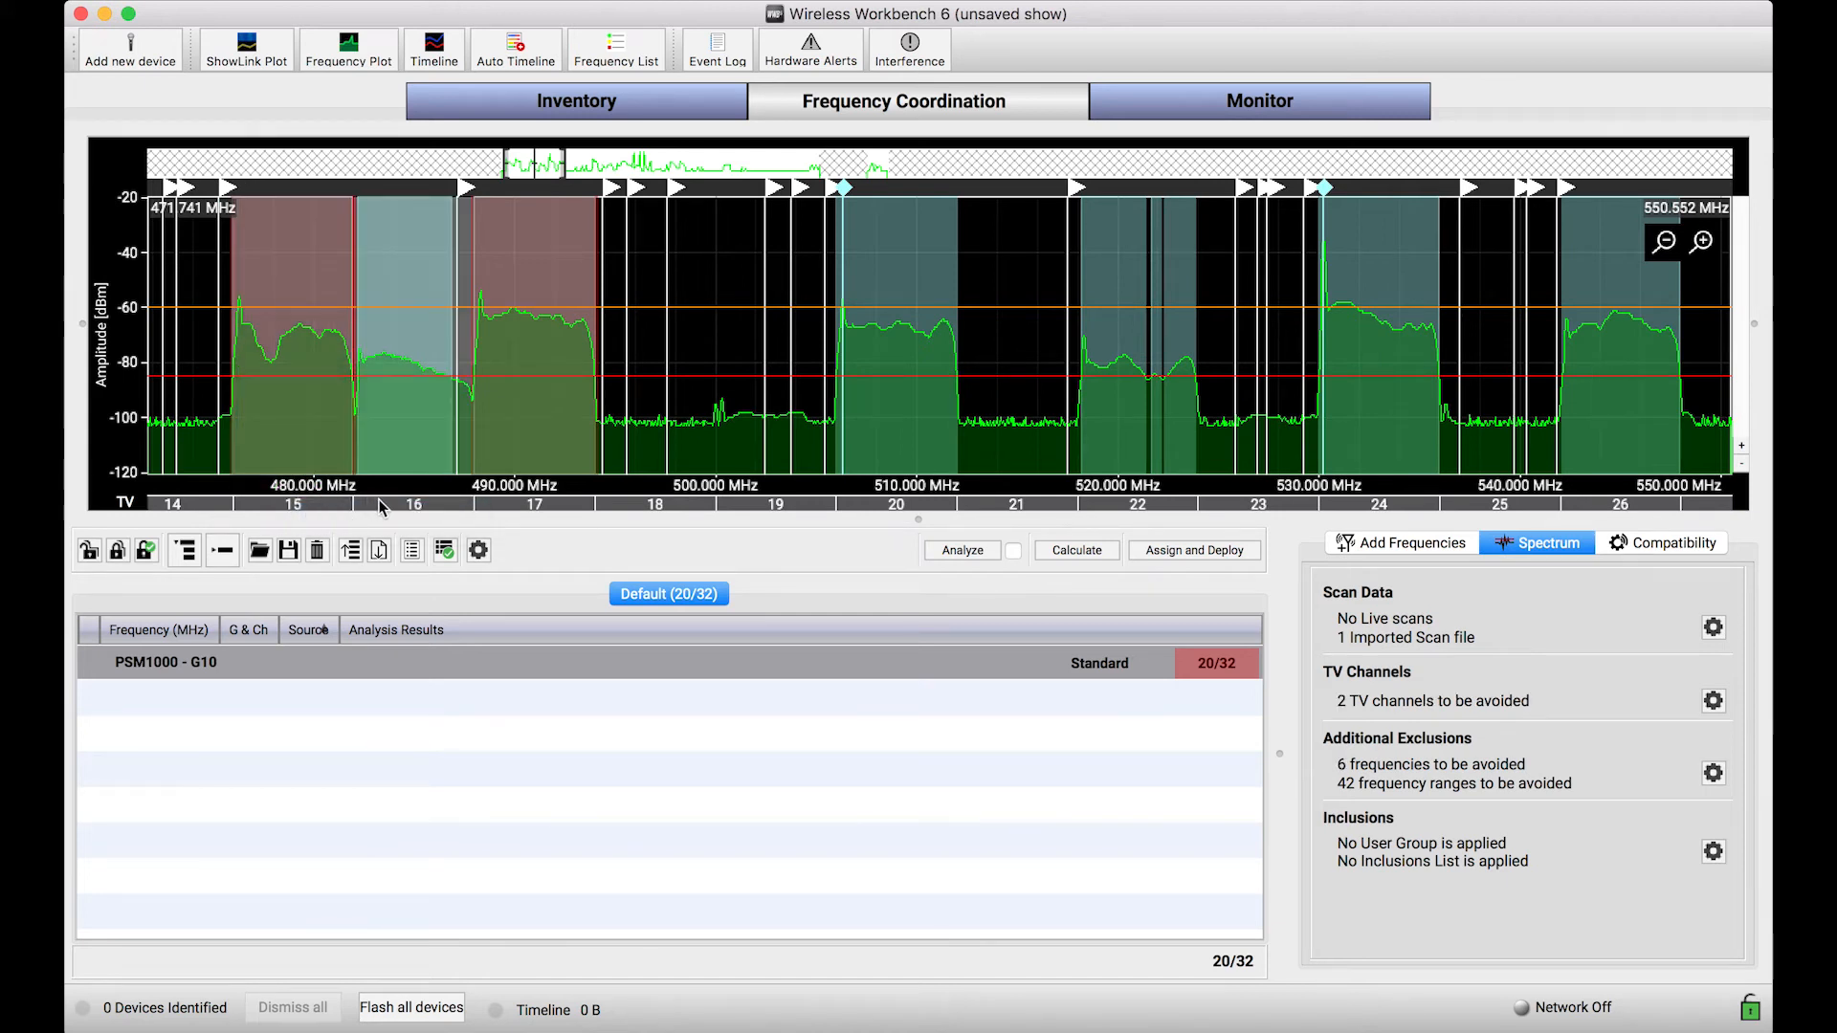
{"action": "left_click", "coordinate": [422, 513]}
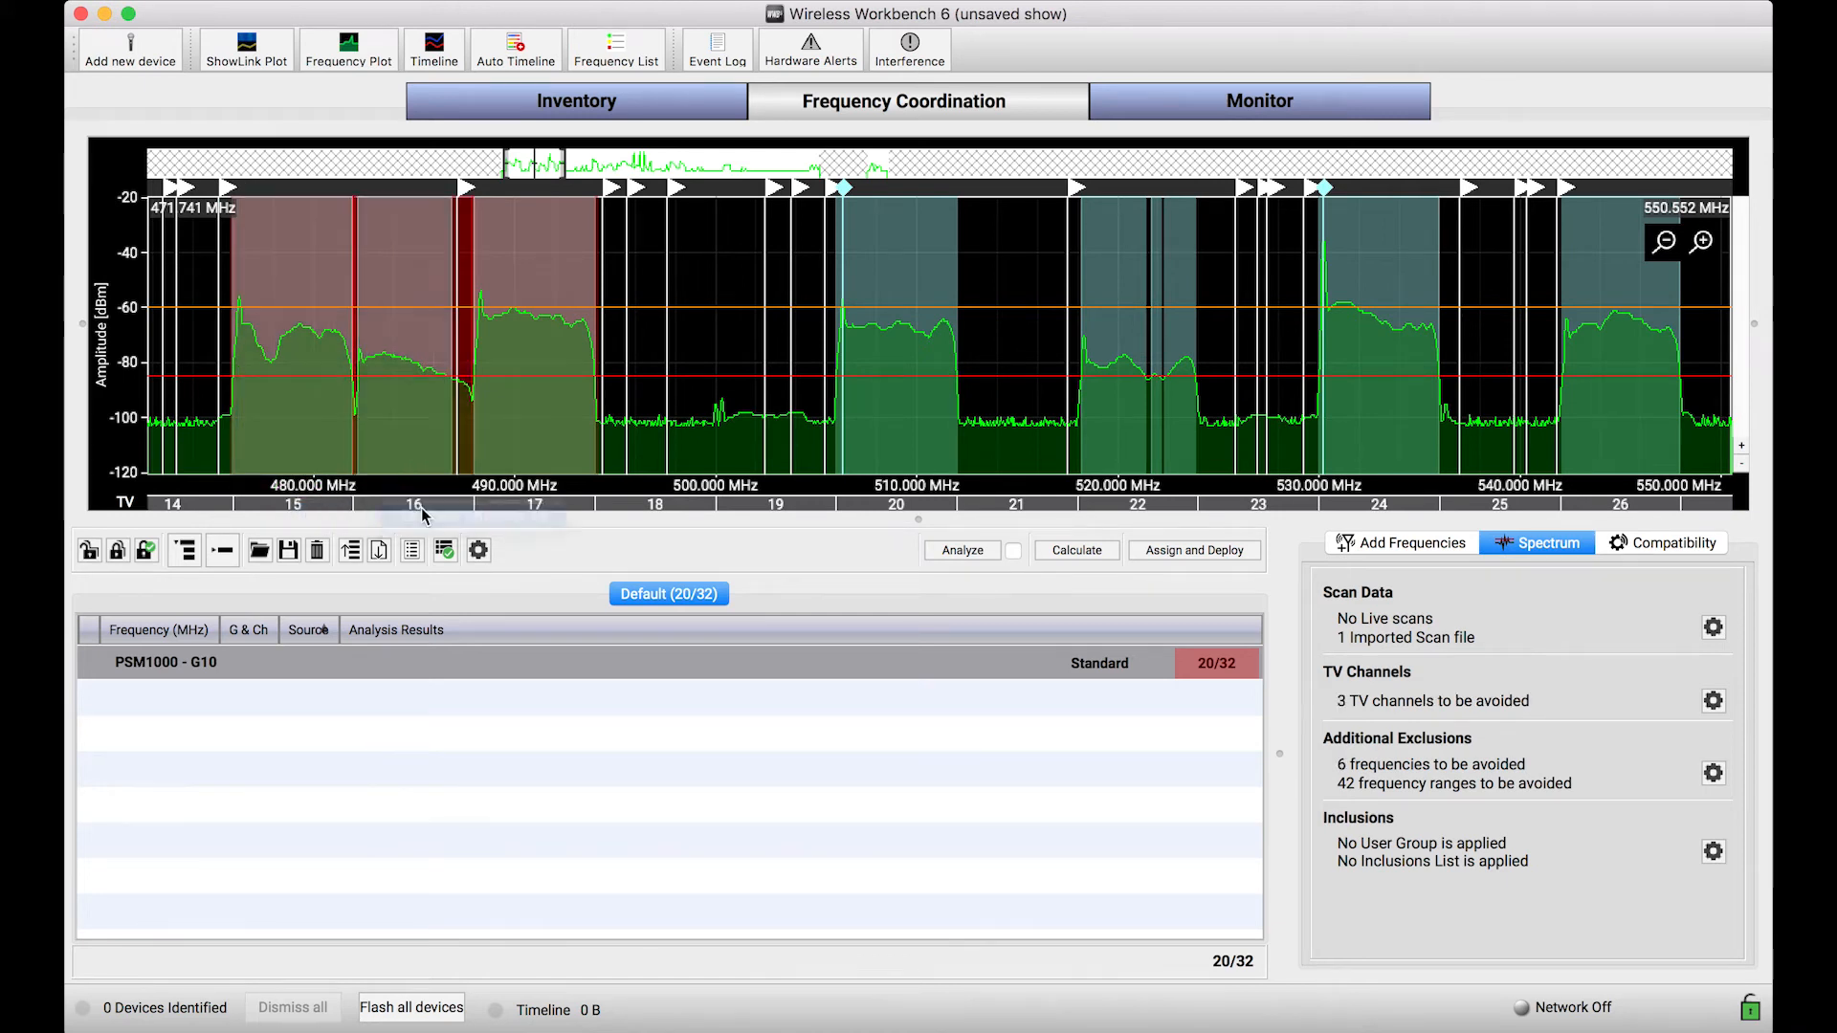
Step: Exclude TV channels 20, 22, 24 and 26 from the coordination
{"action": "left_click", "coordinate": [904, 503]}
{"action": "left_click", "coordinate": [956, 513]}
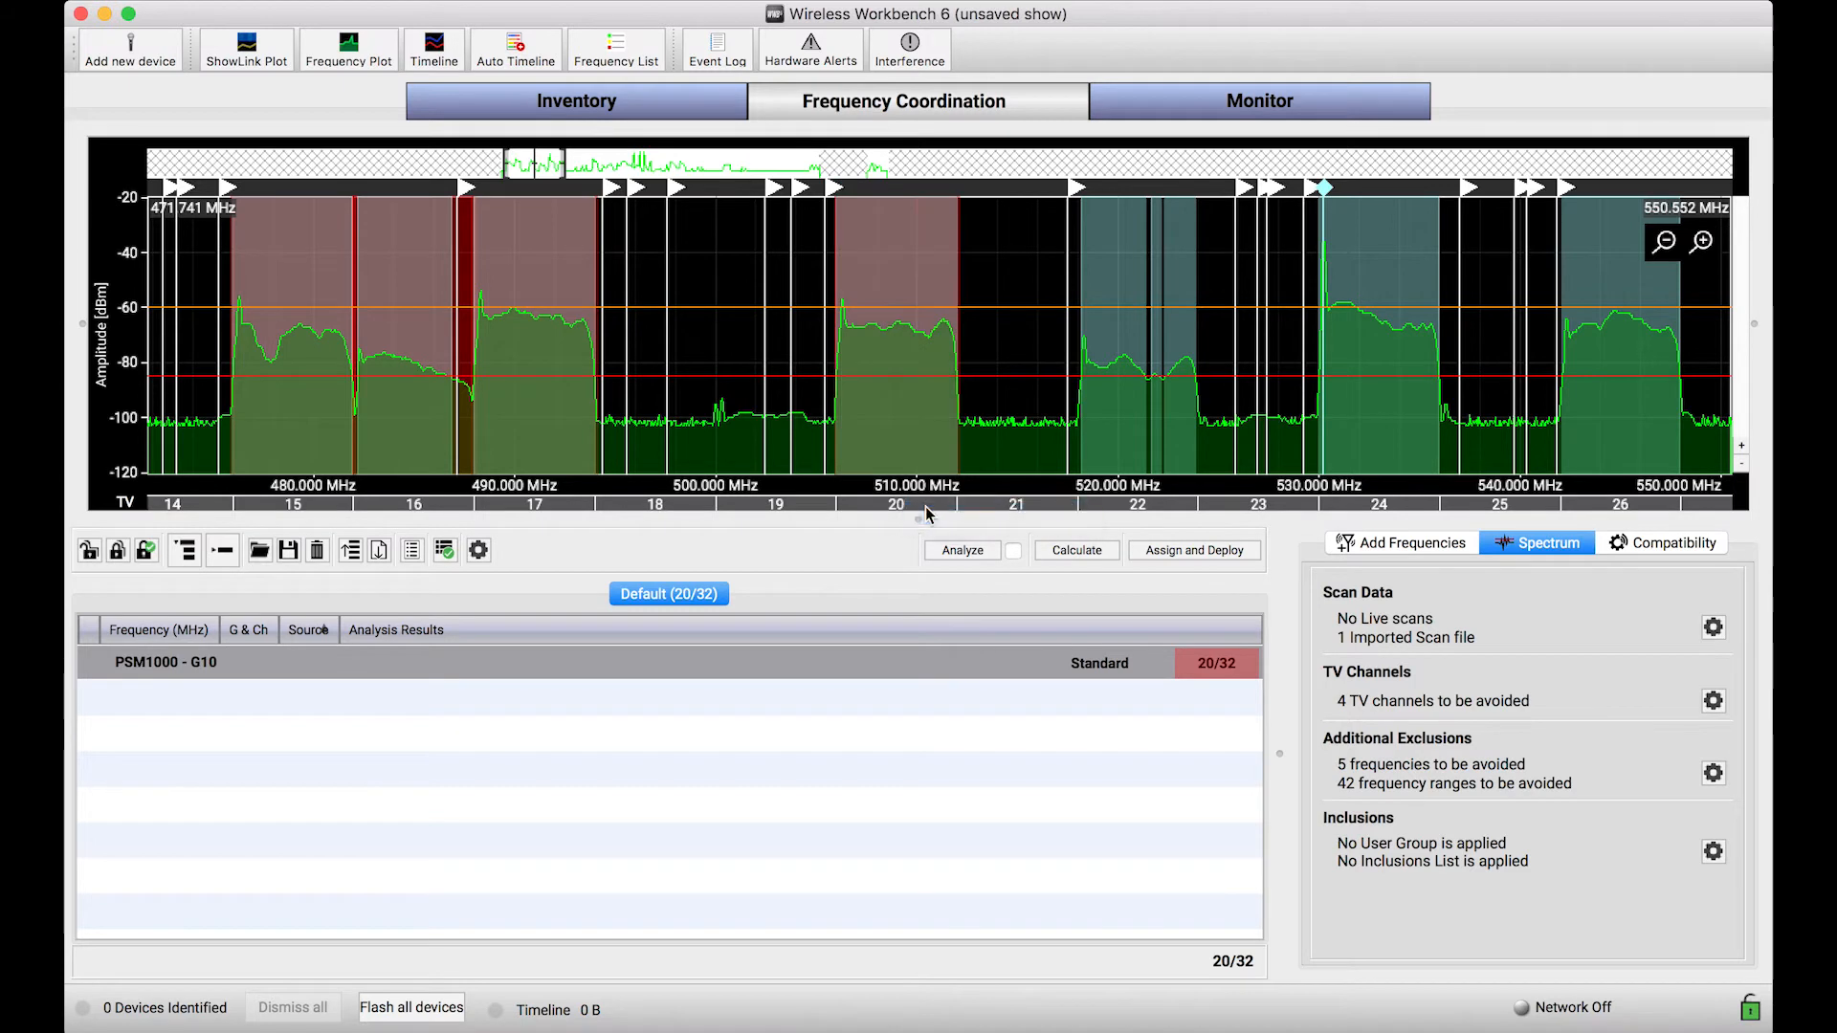
{"action": "left_click", "coordinate": [1169, 521]}
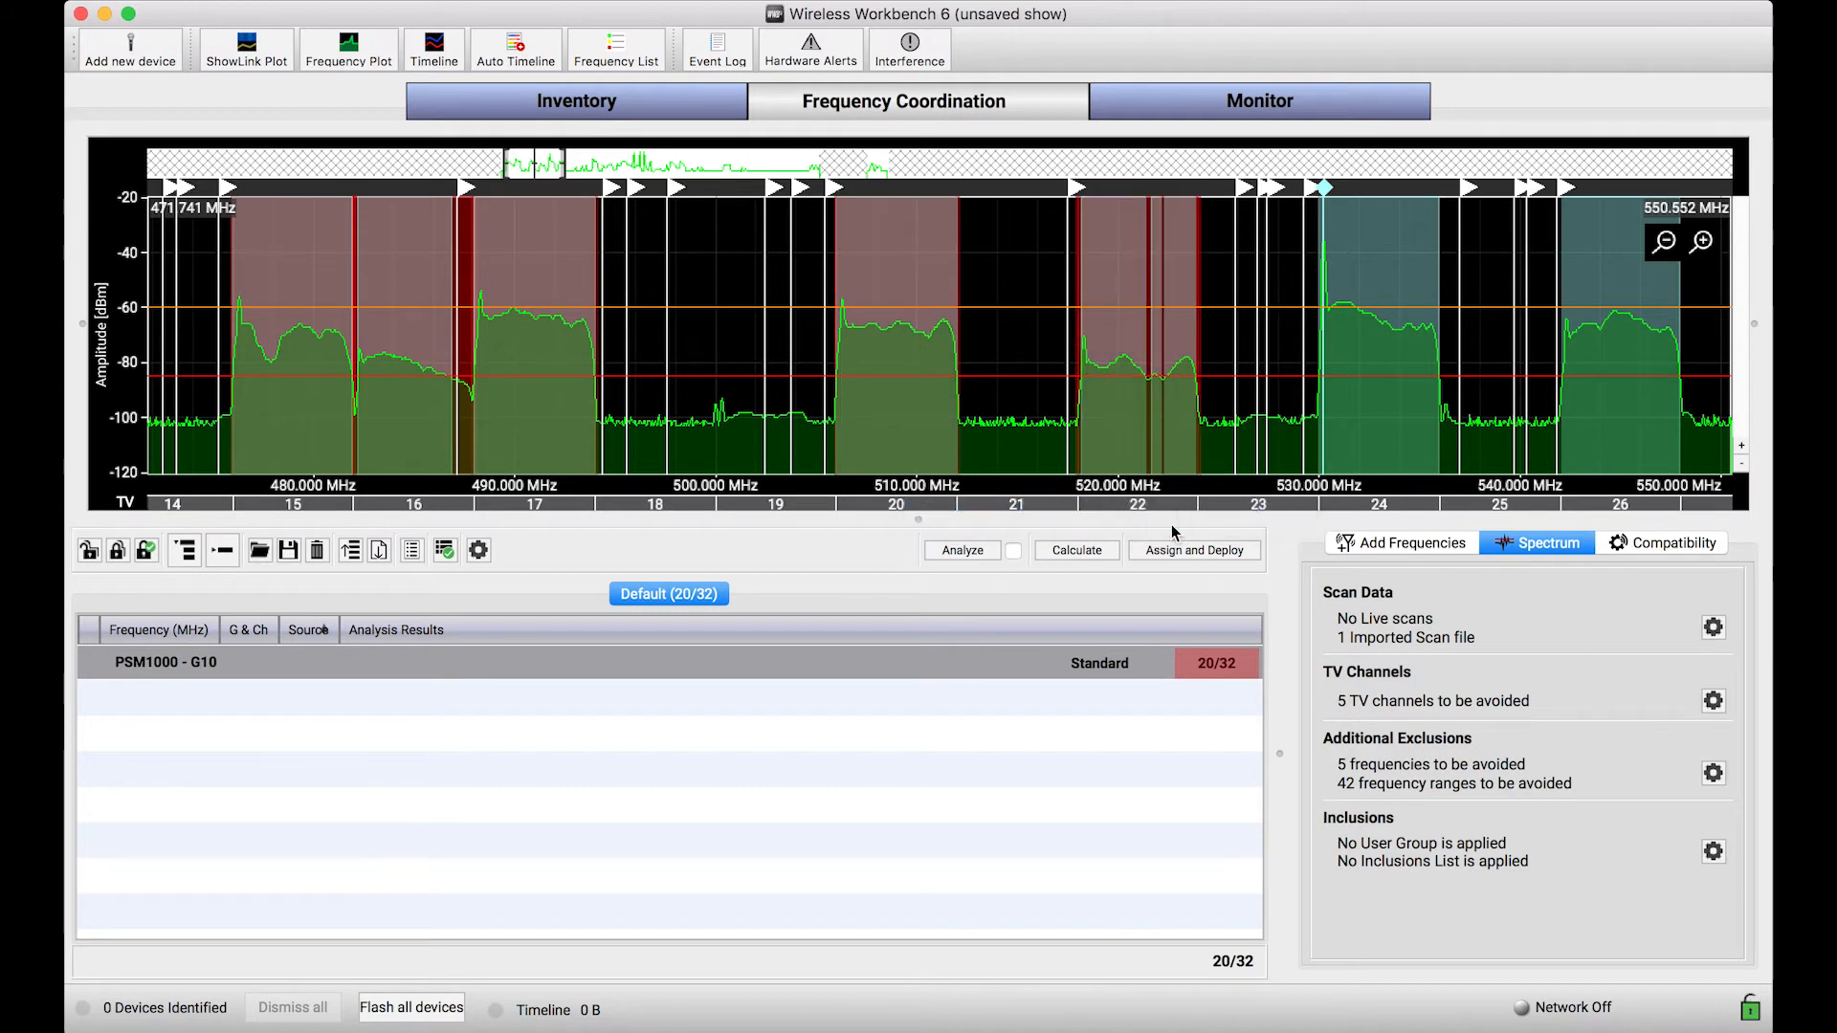
{"action": "mouse_move", "coordinate": [1379, 519]}
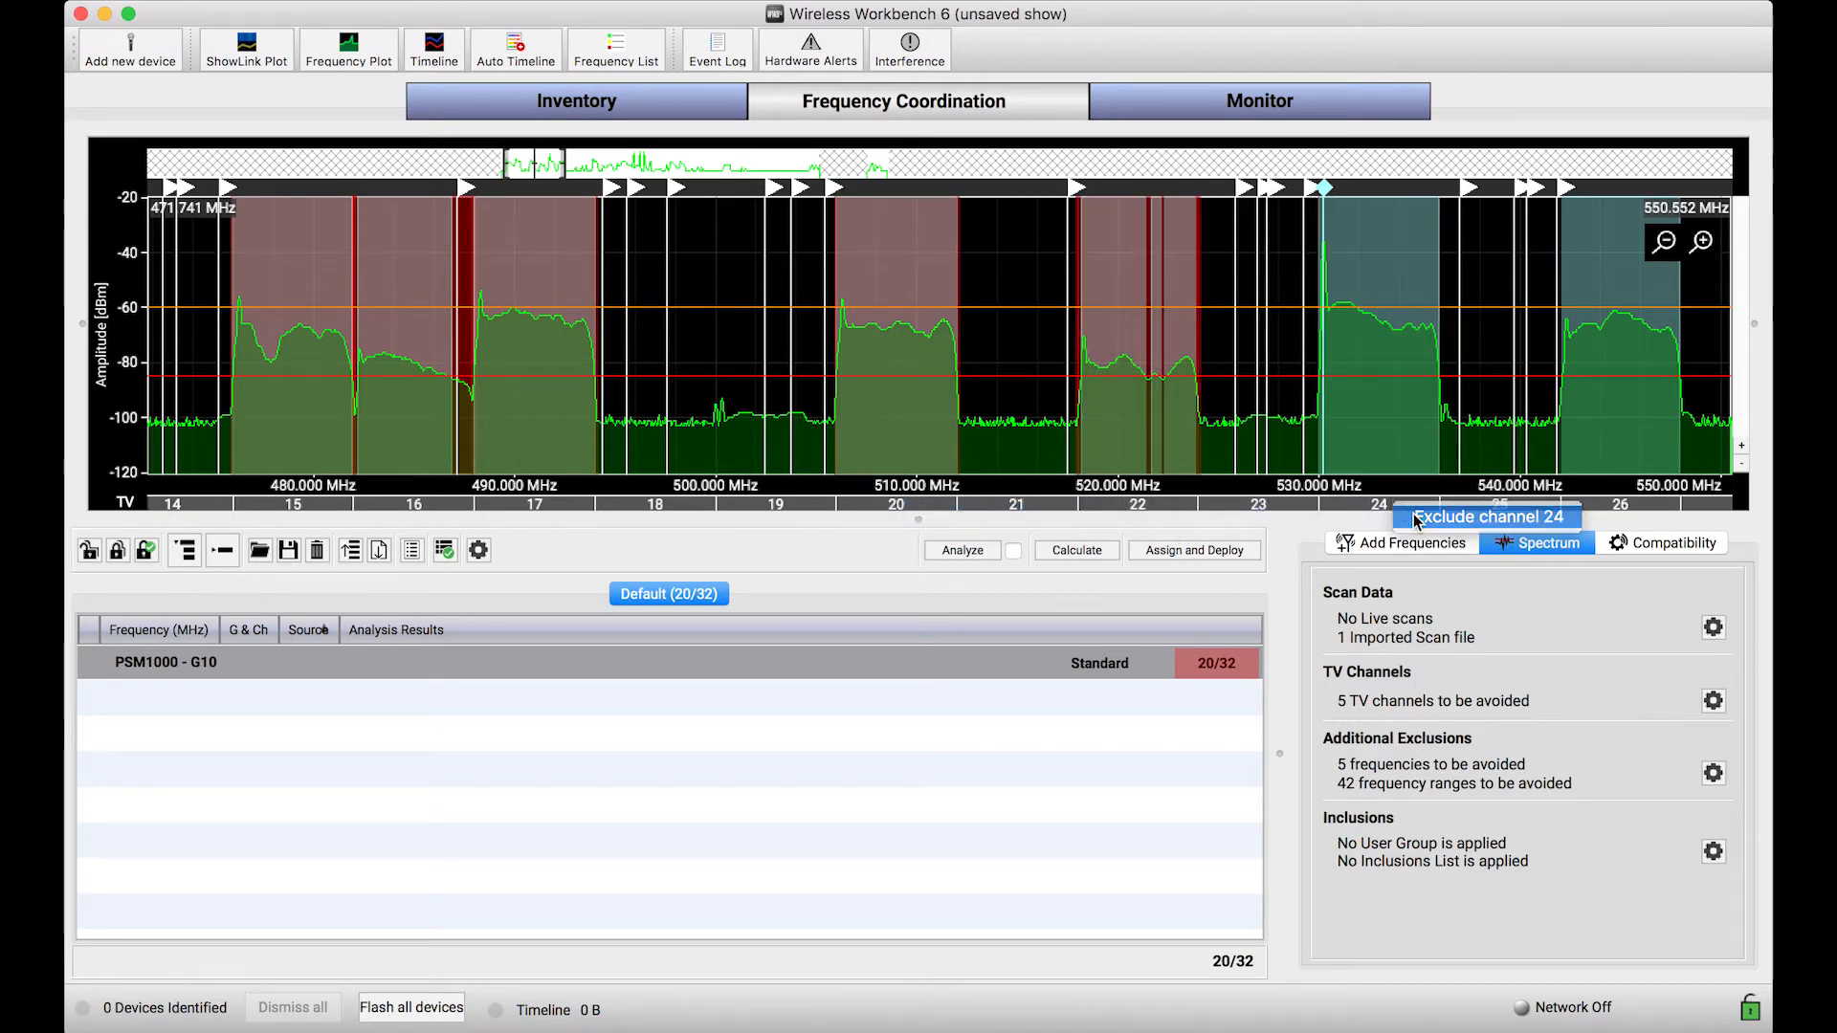
{"action": "left_click", "coordinate": [1478, 514]}
{"action": "left_click", "coordinate": [1626, 515]}
Step: Exclude TV channel 33 from the coordination
{"action": "left_click_drag", "start_coordinate": [1620, 441], "coordinate": [891, 419]}
{"action": "scroll", "coordinate": [889, 417], "scroll_direction": "down", "scroll_amount": 5}
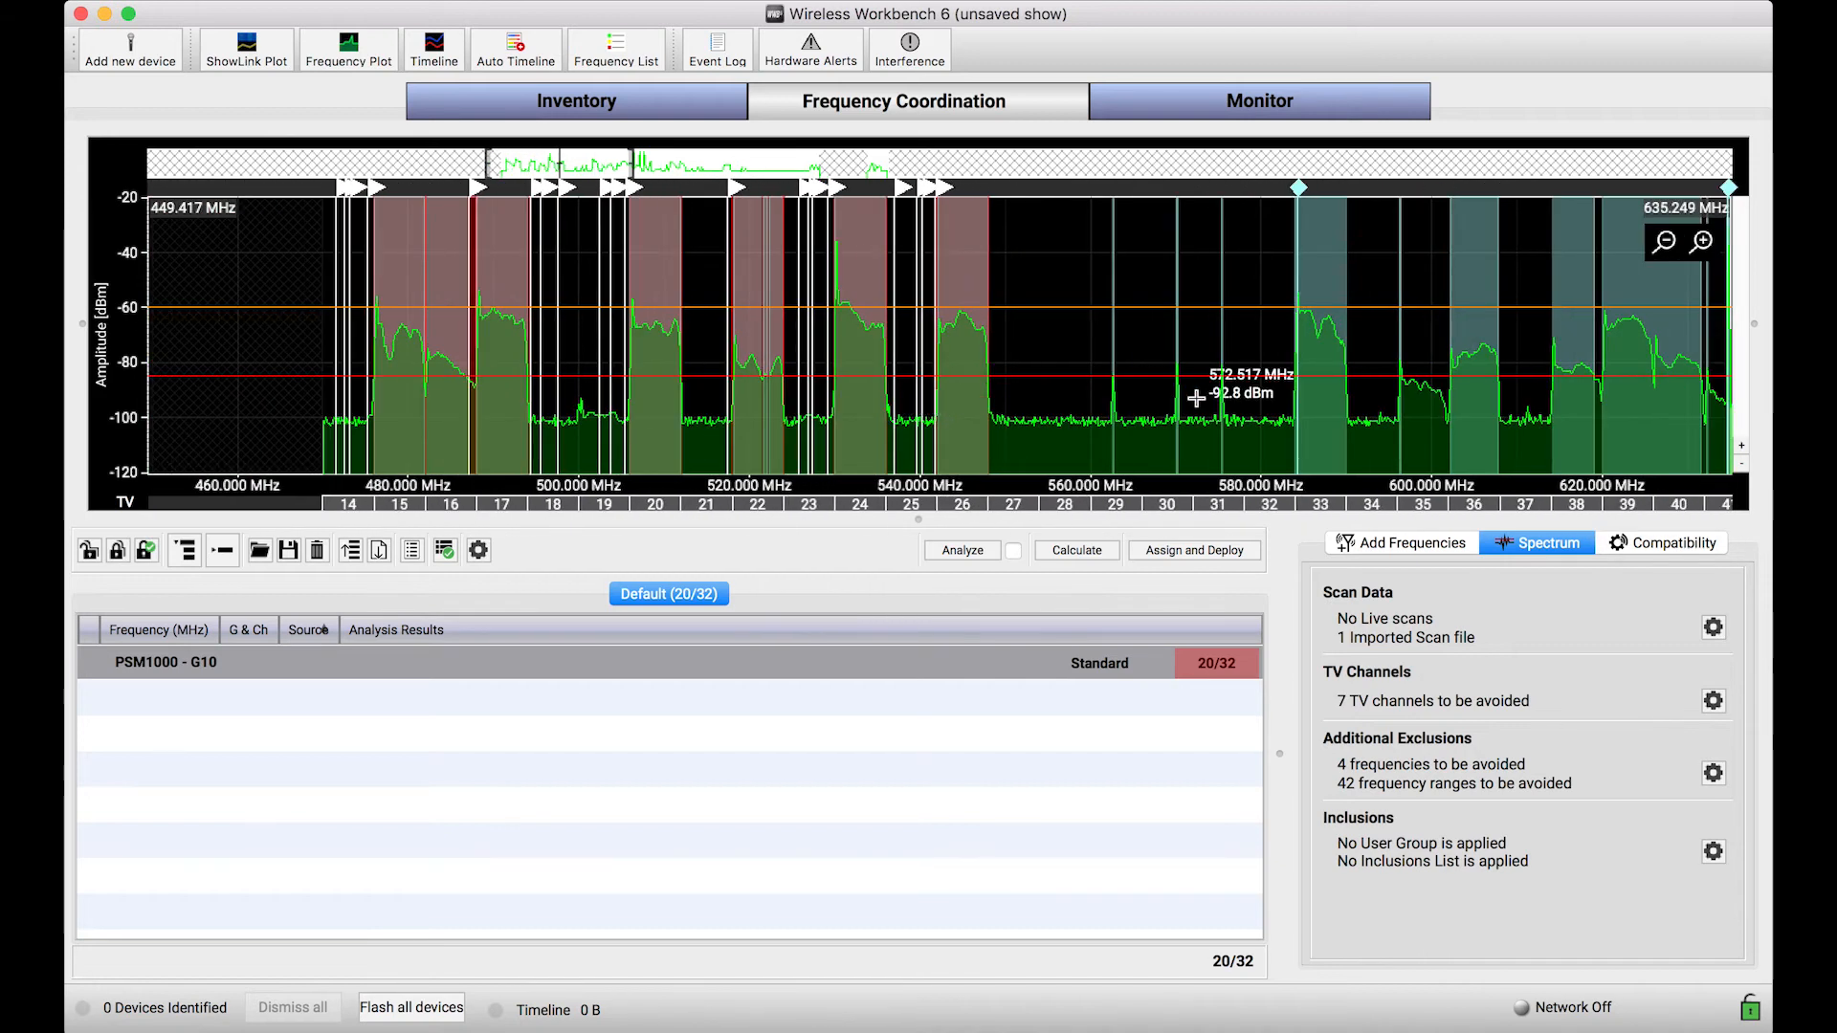
{"action": "mouse_move", "coordinate": [1316, 518]}
{"action": "left_click", "coordinate": [1387, 521]}
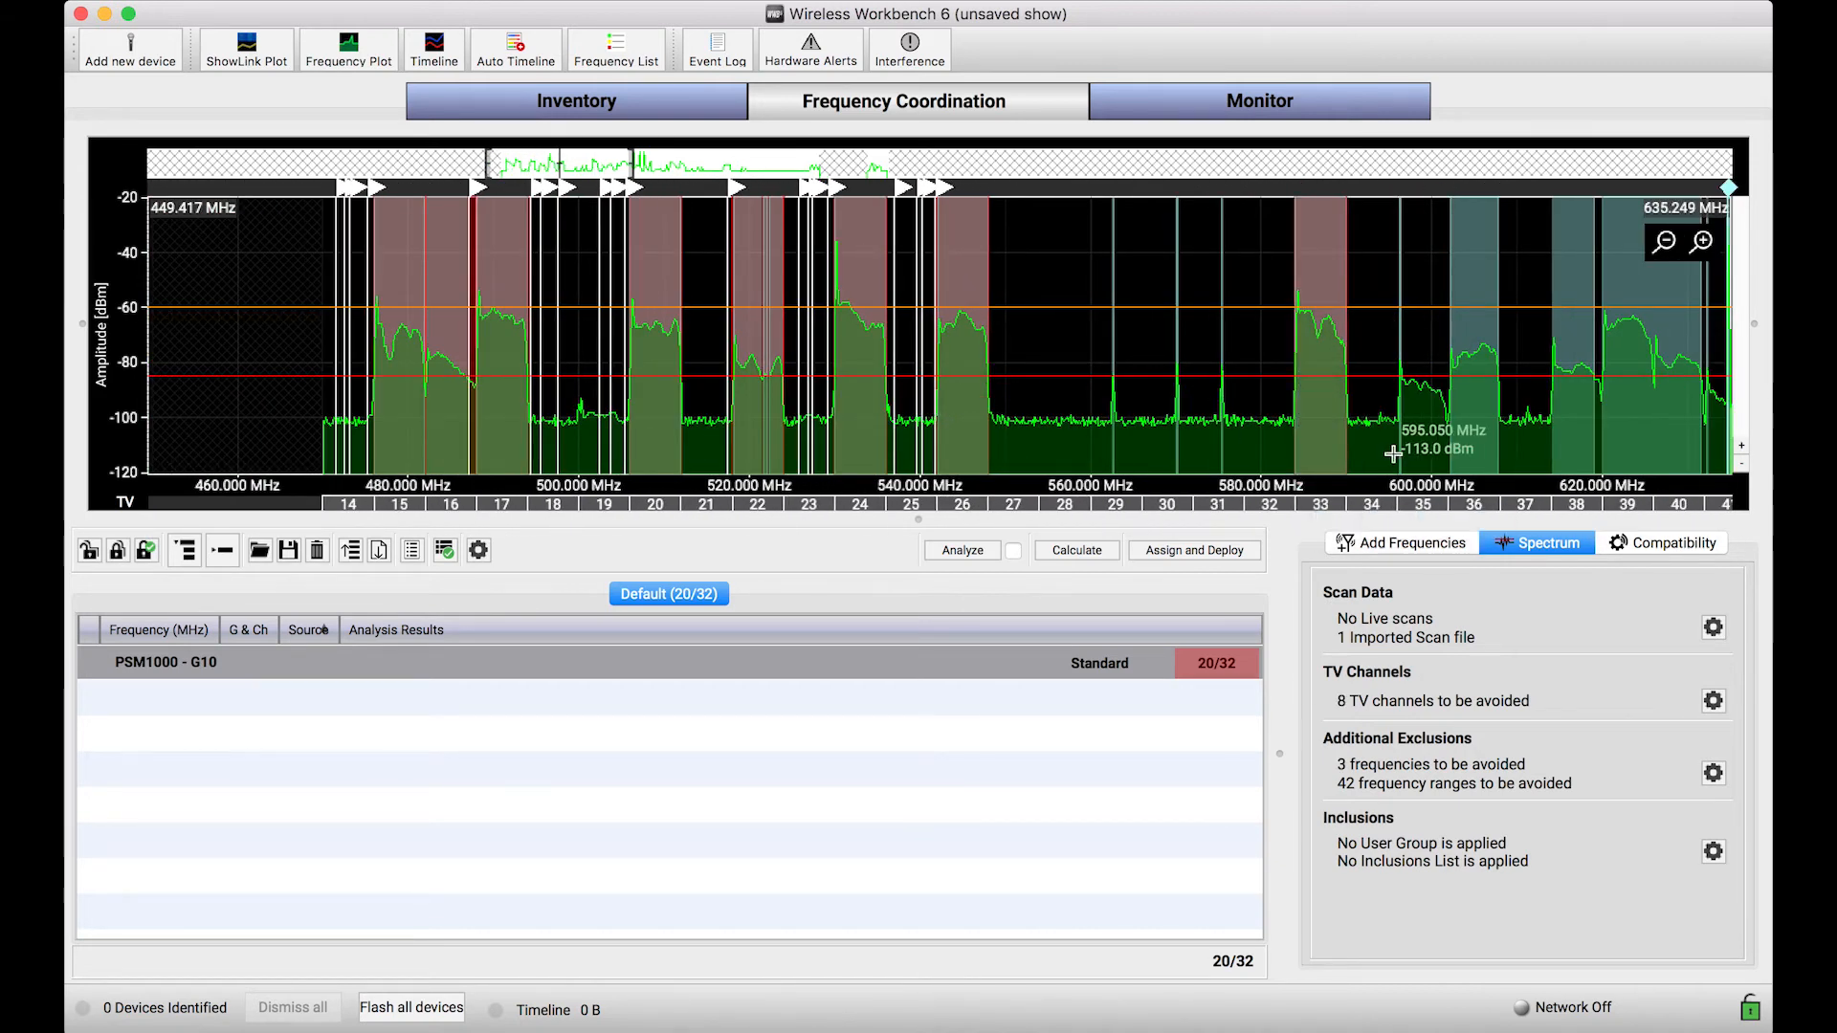
Step: Exclude TV channels 40, 39, 38 and 36 from the coordination
{"action": "left_click_drag", "start_coordinate": [1400, 453], "coordinate": [1183, 455]}
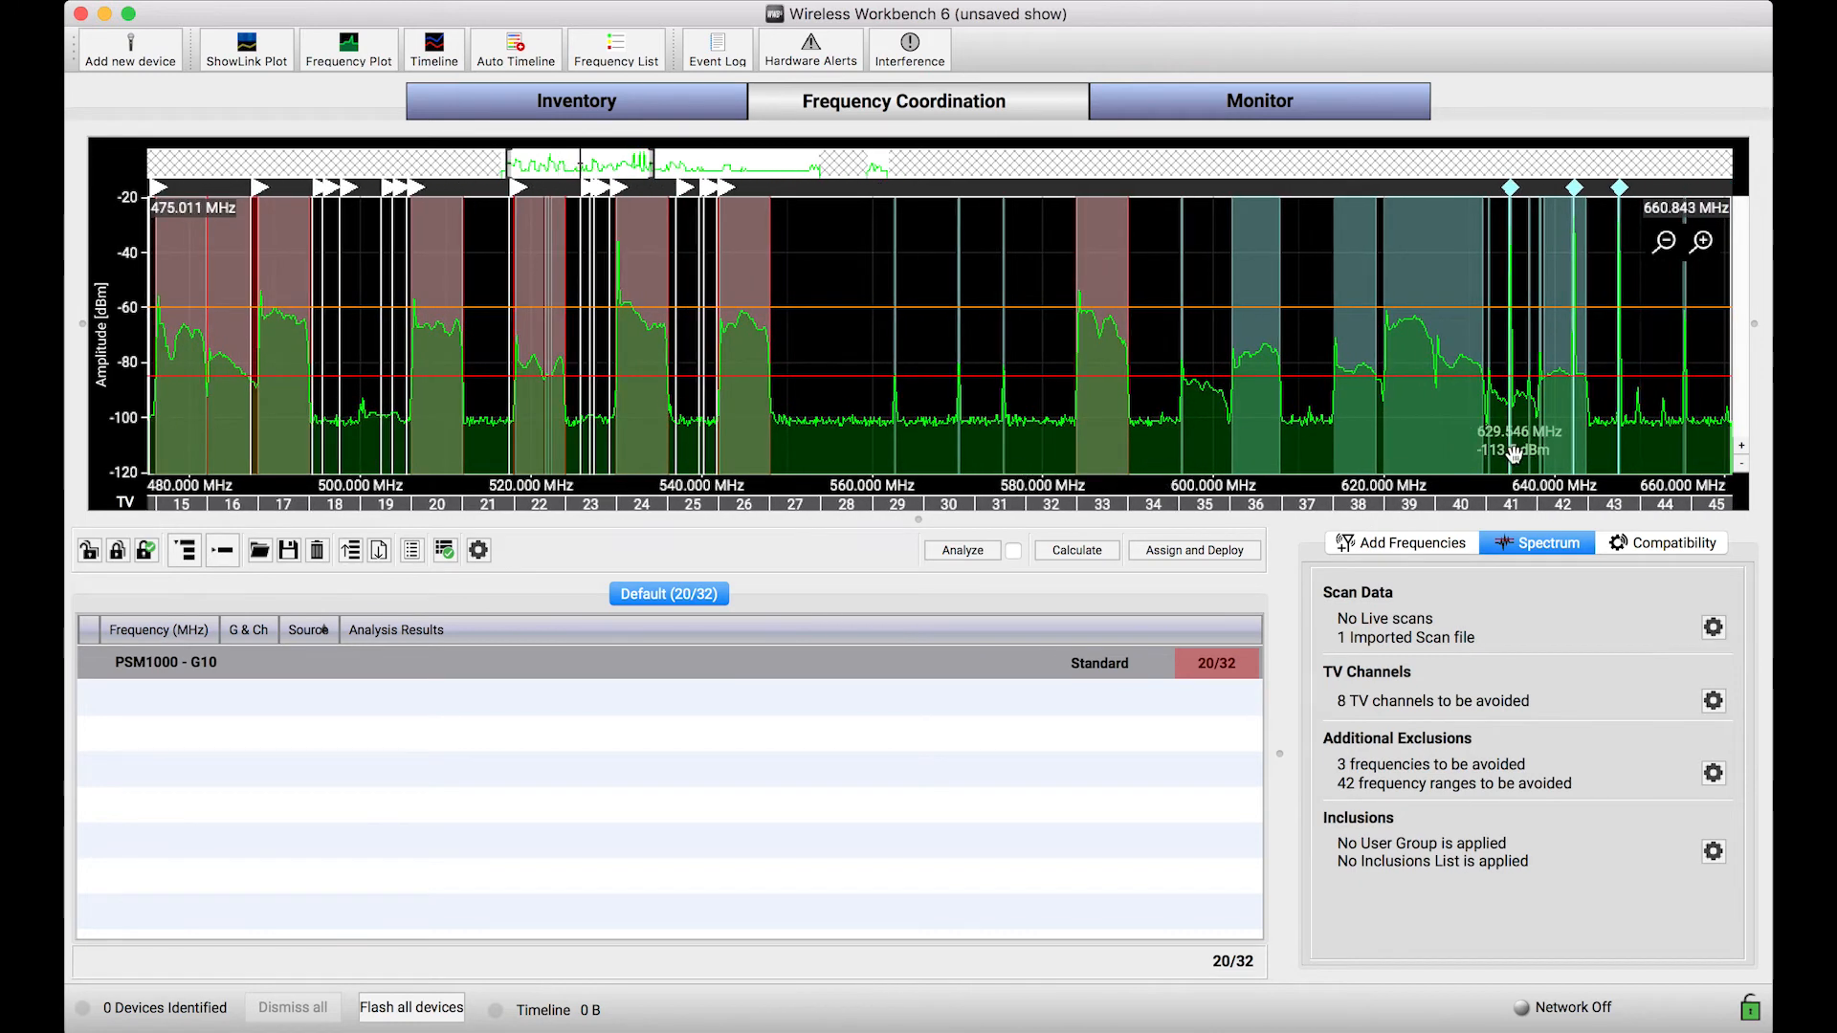
{"action": "left_click", "coordinate": [1464, 521]}
{"action": "left_click", "coordinate": [1418, 522]}
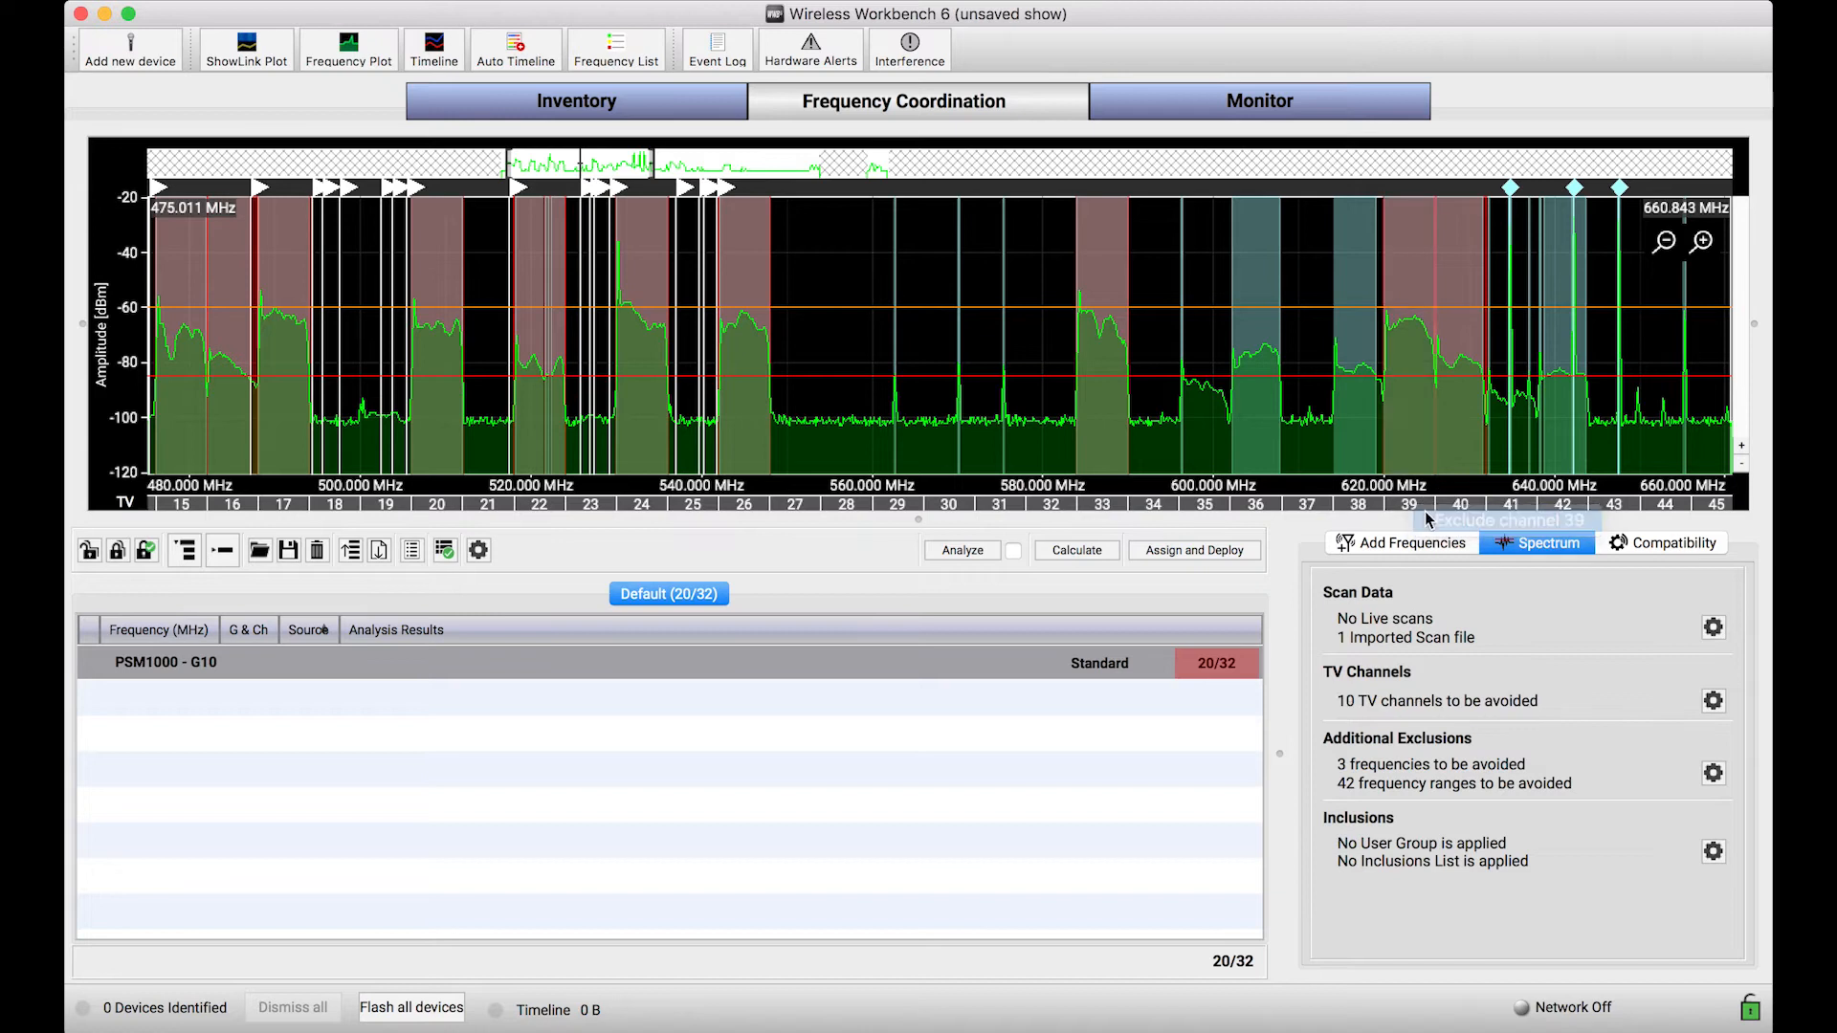
{"action": "left_click", "coordinate": [1373, 521]}
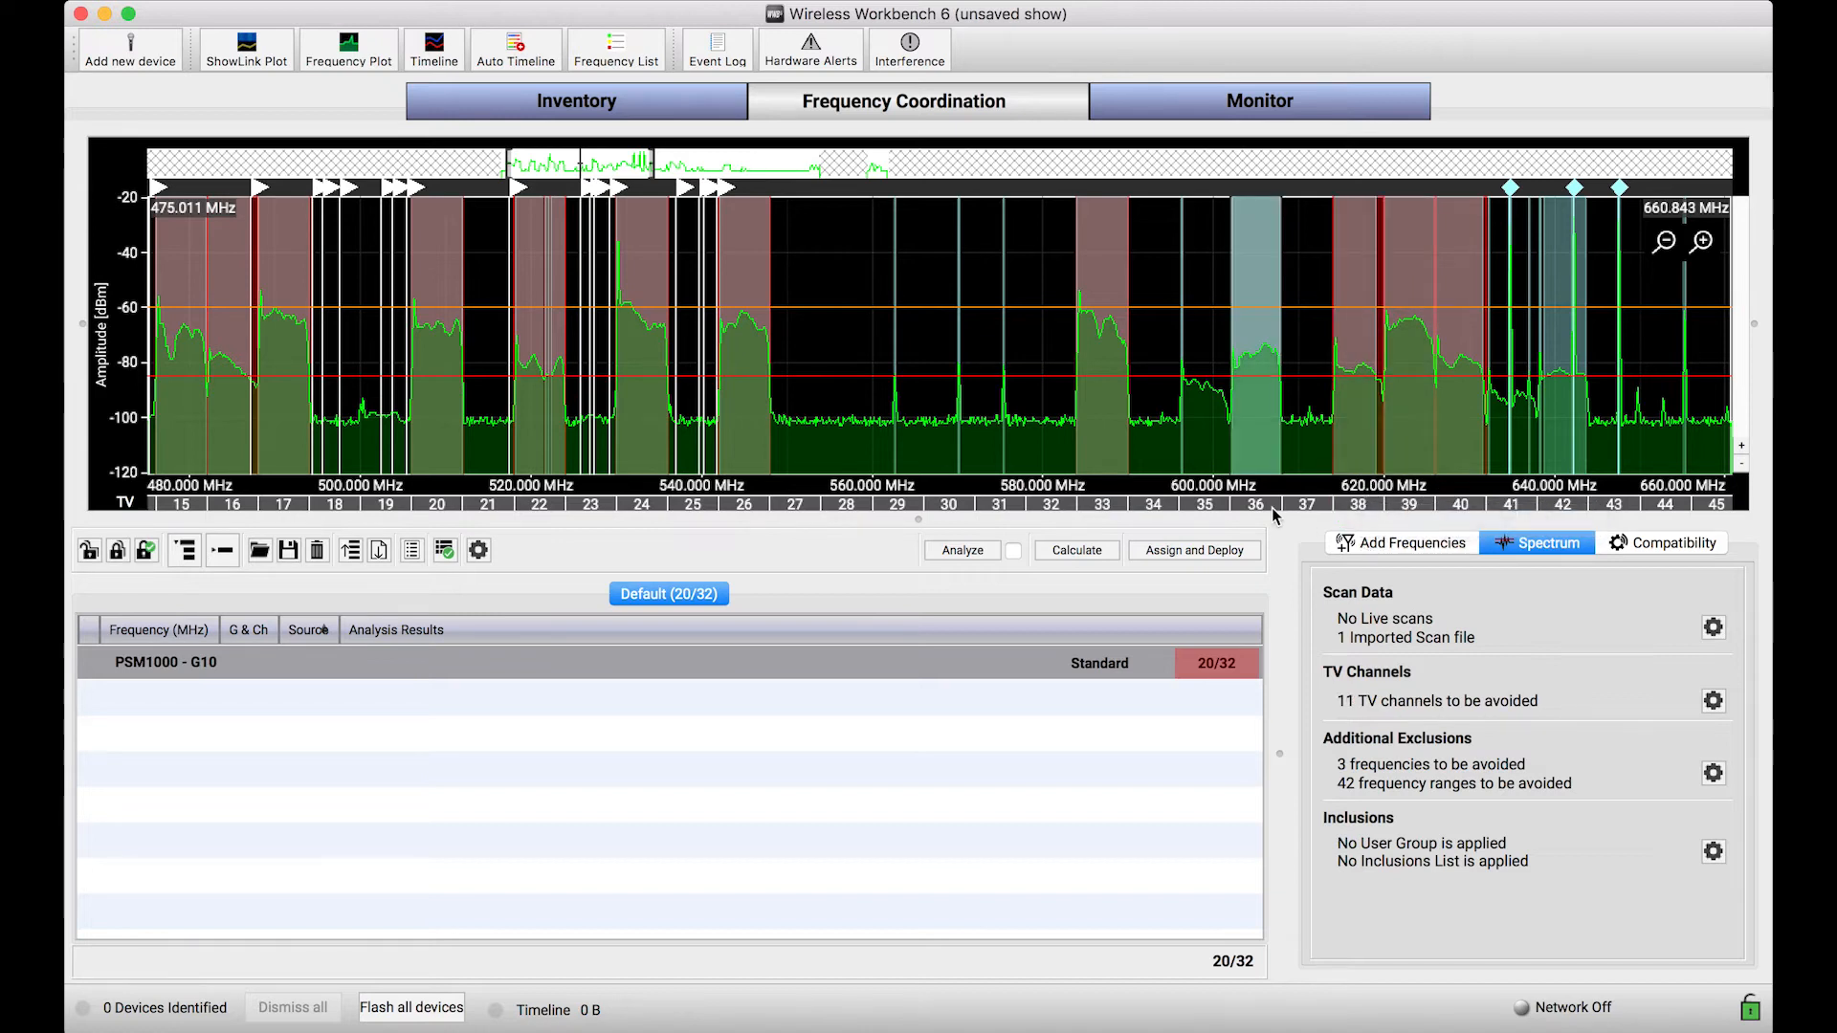
{"action": "mouse_move", "coordinate": [1266, 507]}
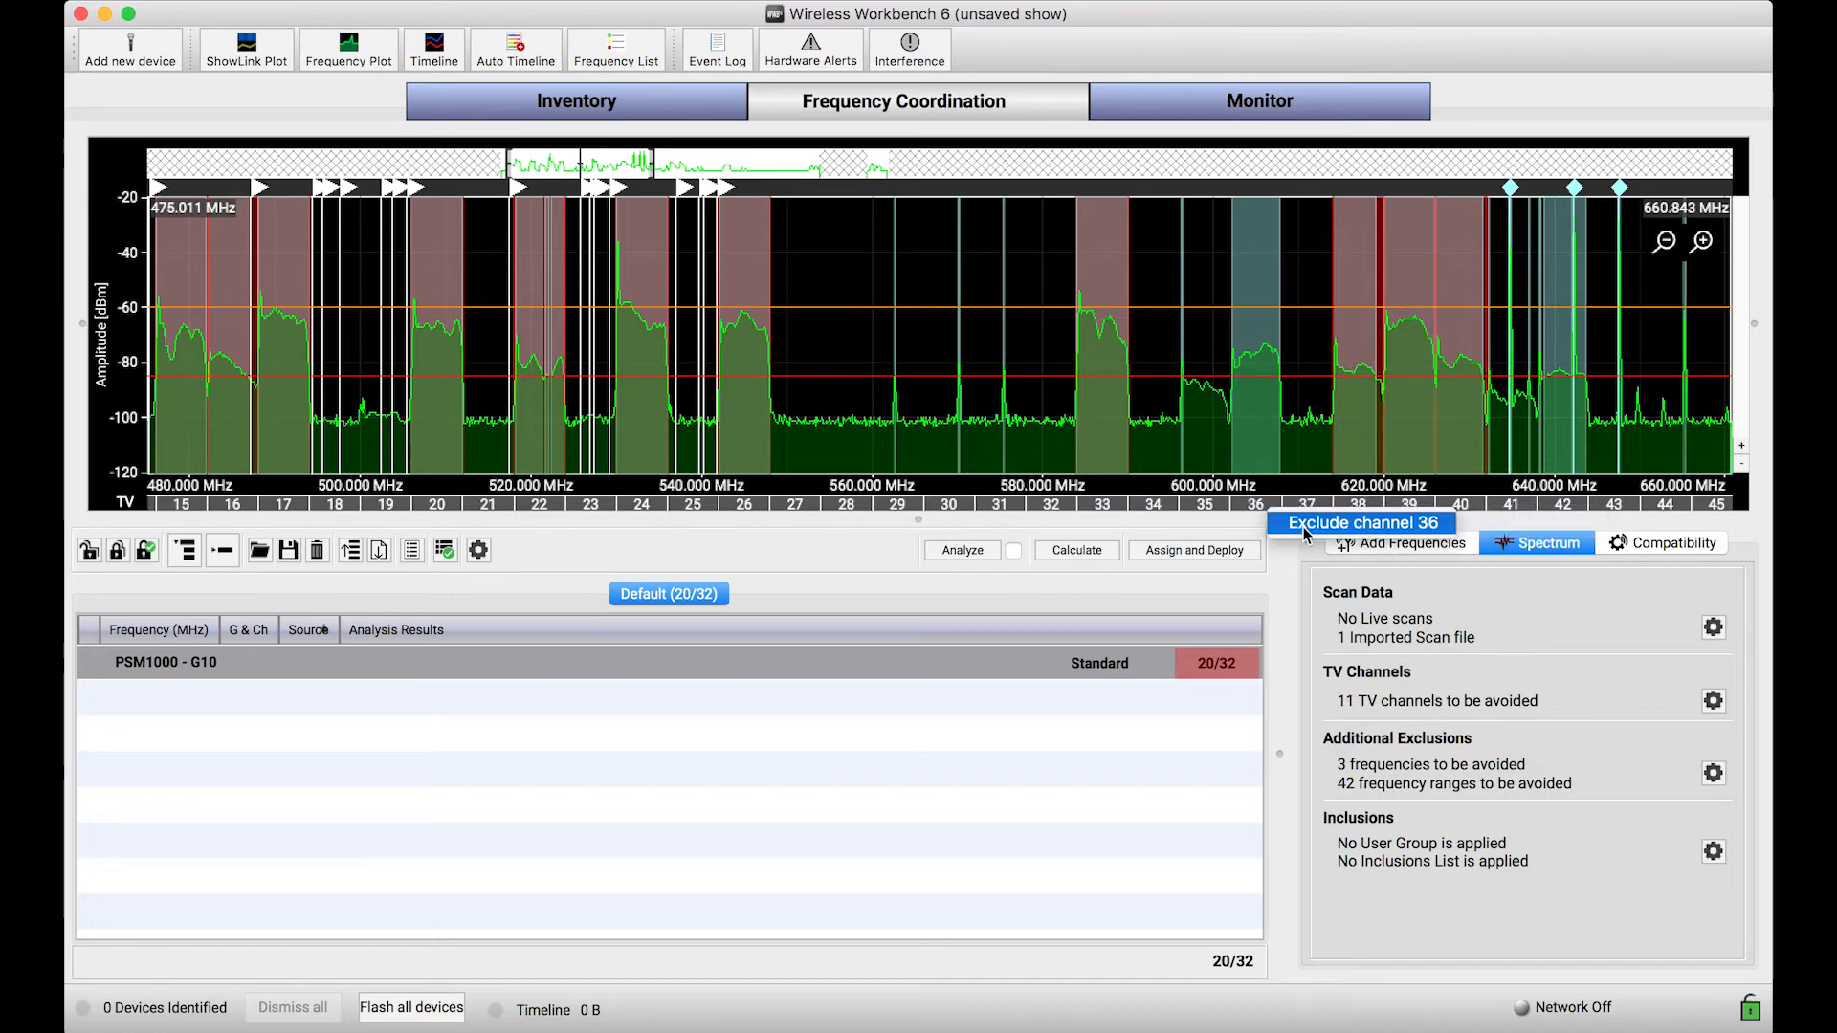
{"action": "left_click", "coordinate": [1287, 522]}
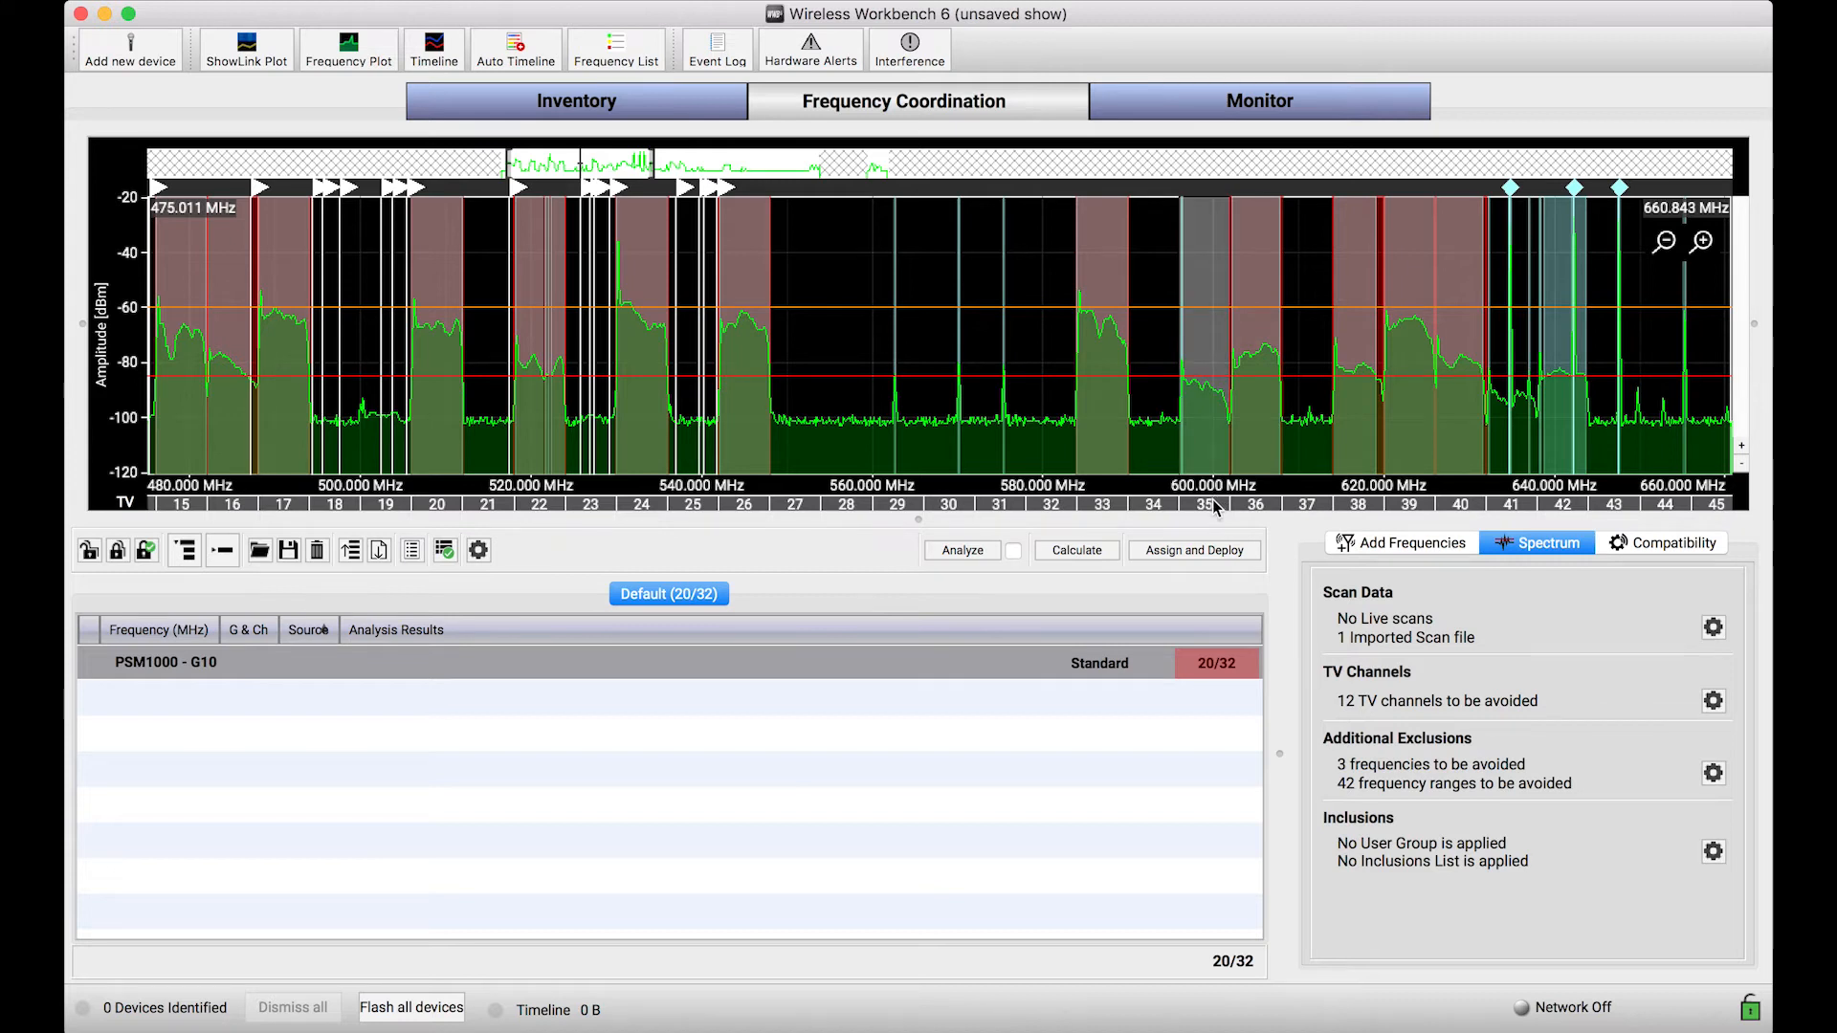
Step: Recalculate the frequencies for the PSM1000 - G10 group with the excluded TV channels, and stop the calculation before it finishes
{"action": "scroll", "coordinate": [1201, 448], "scroll_direction": "left", "scroll_amount": 5}
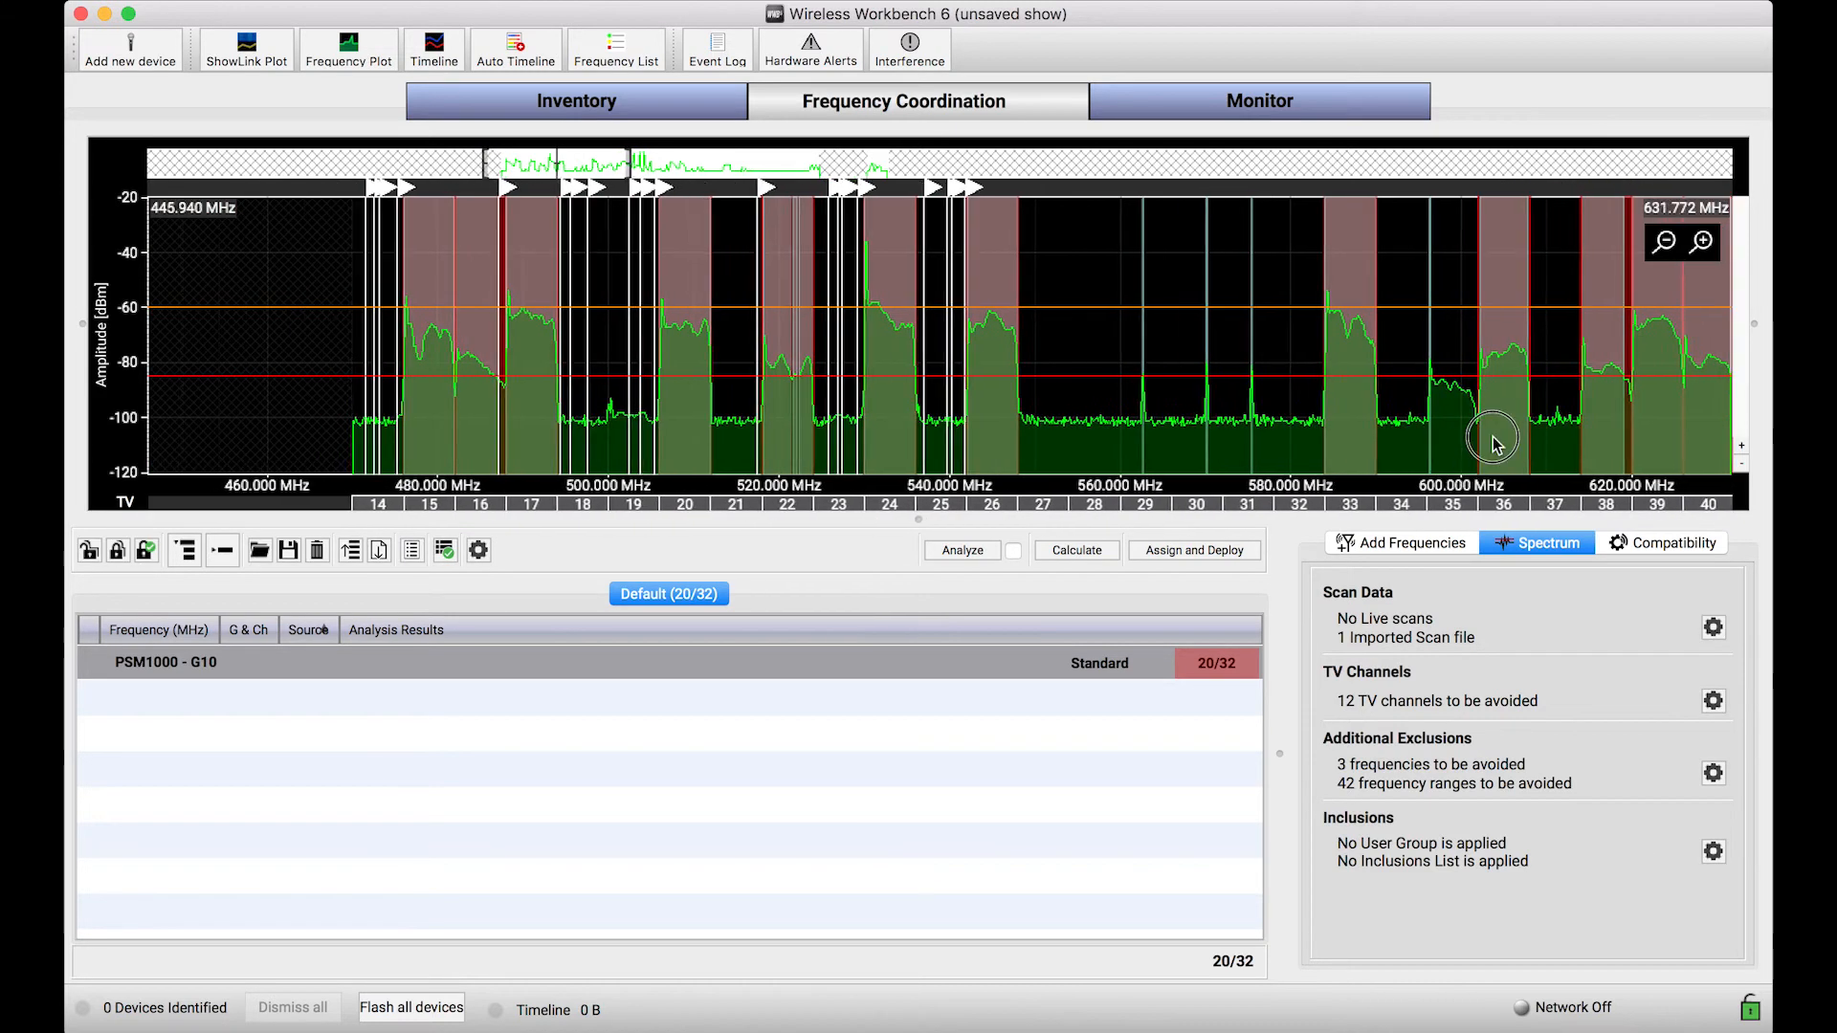
{"action": "scroll", "coordinate": [712, 380], "scroll_direction": "up", "scroll_amount": 5}
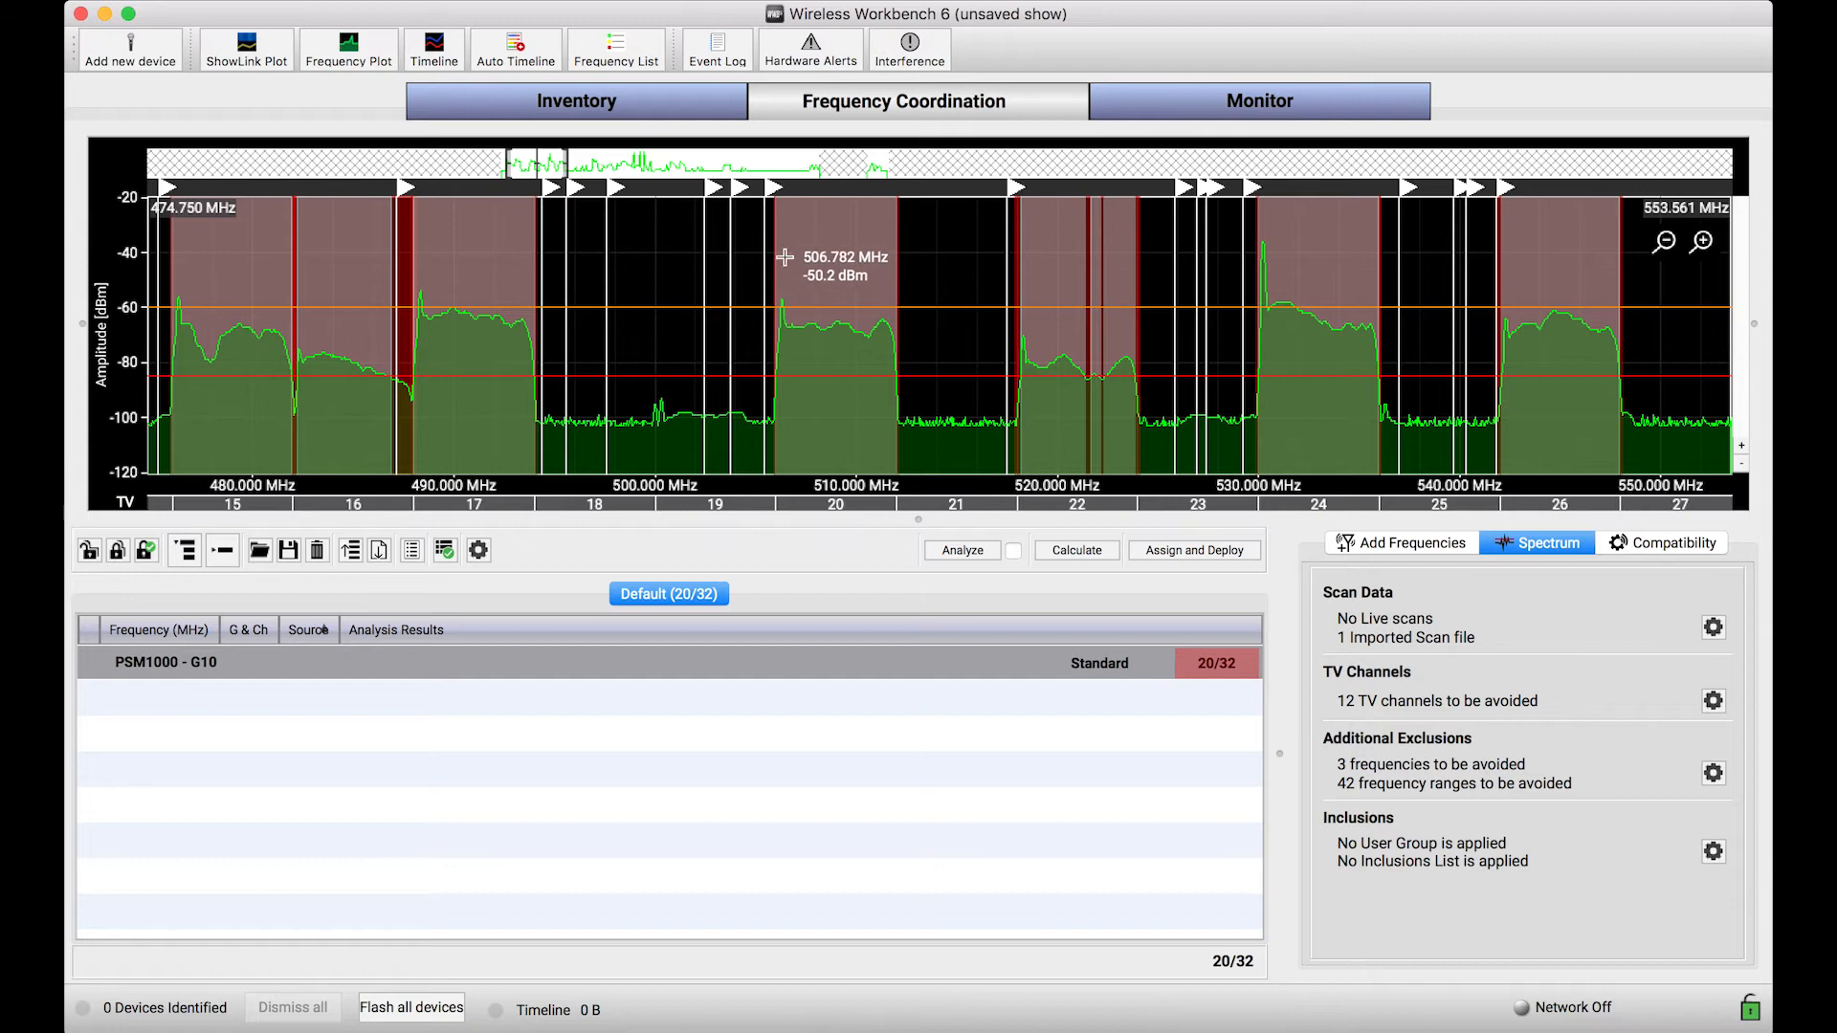
{"action": "scroll", "coordinate": [497, 354], "scroll_direction": "up", "scroll_amount": 3}
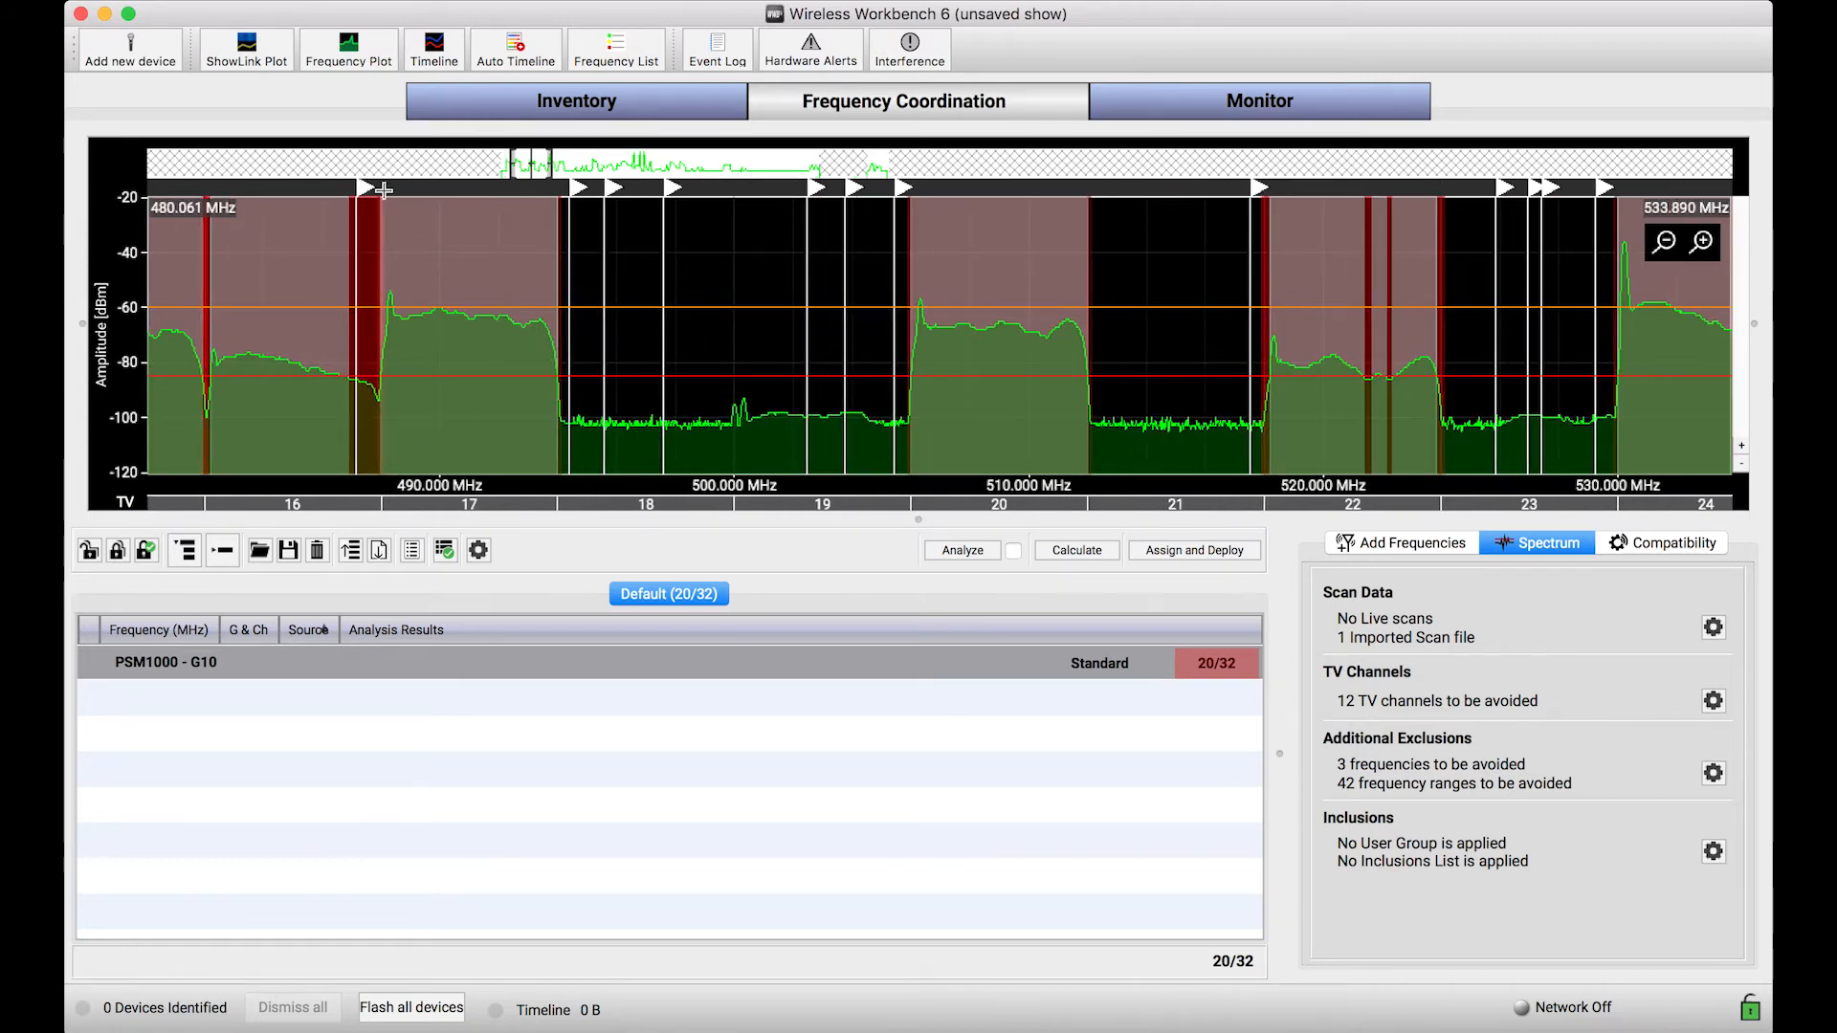
{"action": "left_click_drag", "start_coordinate": [433, 353], "coordinate": [499, 360]}
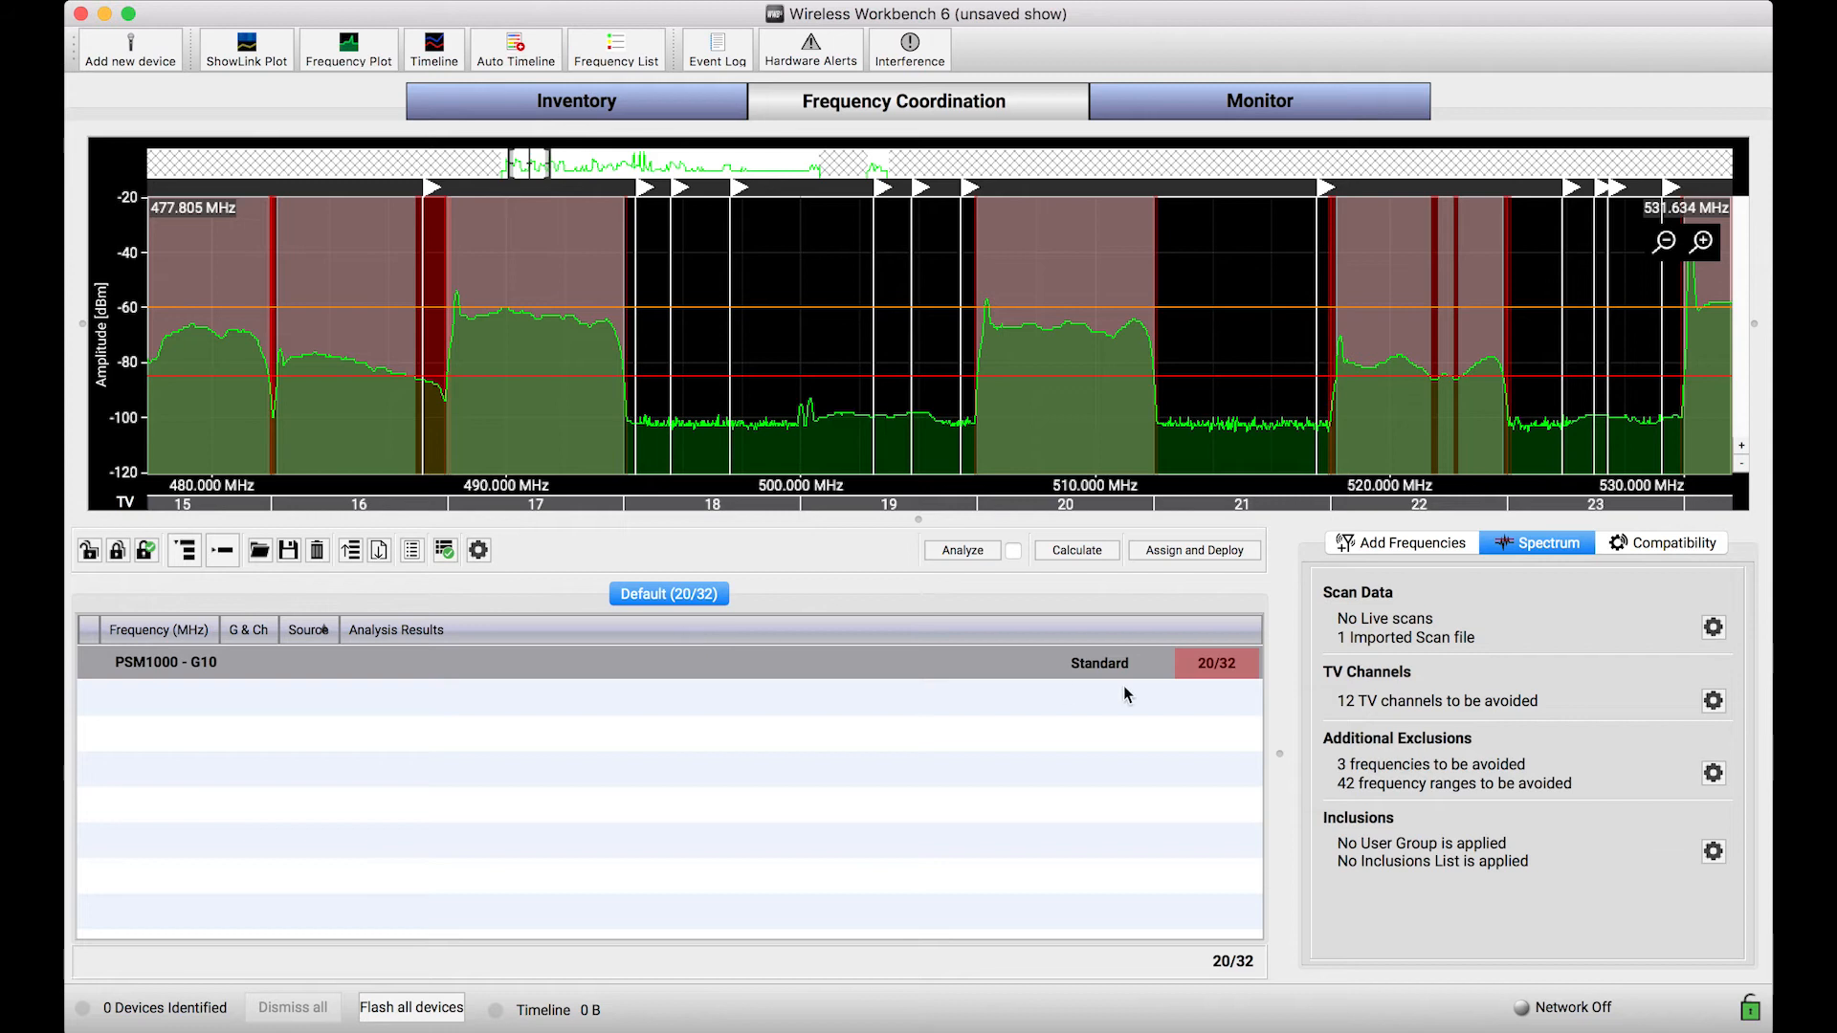
{"action": "left_click", "coordinate": [1079, 549]}
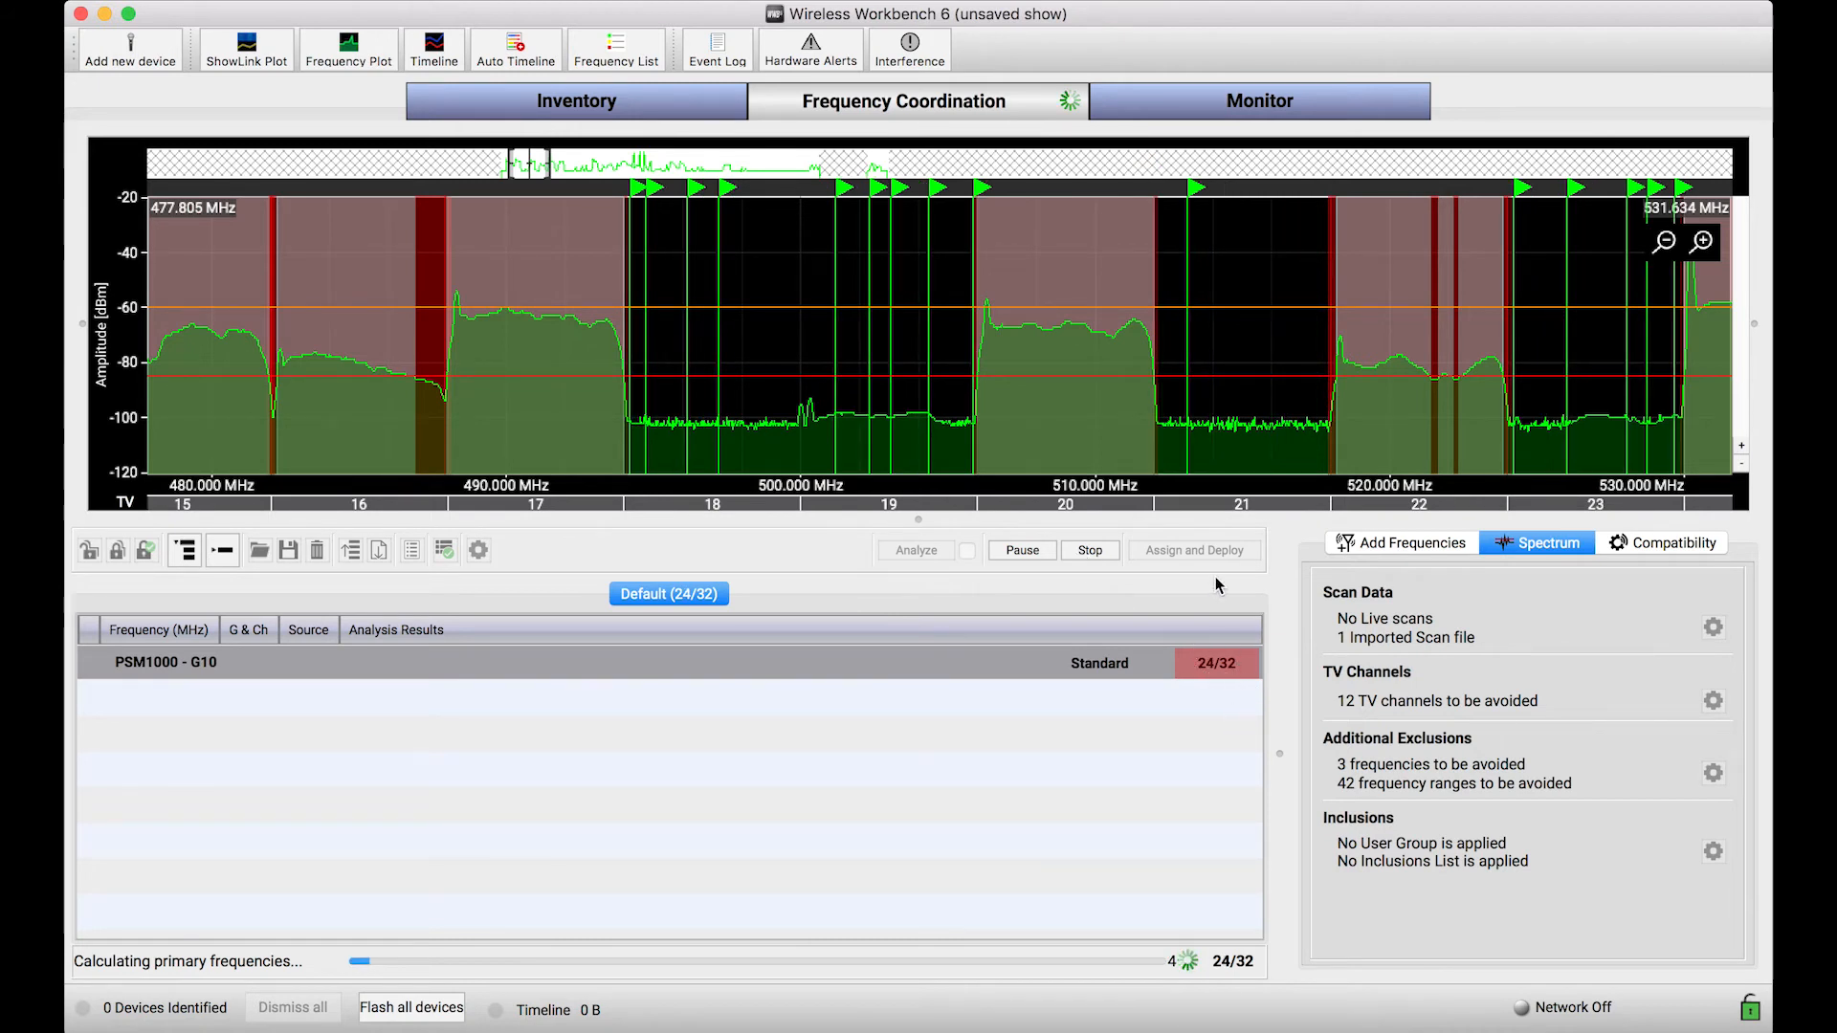
{"action": "scroll", "coordinate": [1201, 422], "scroll_direction": "down", "scroll_amount": 5}
{"action": "left_click_drag", "start_coordinate": [1209, 449], "coordinate": [989, 444]}
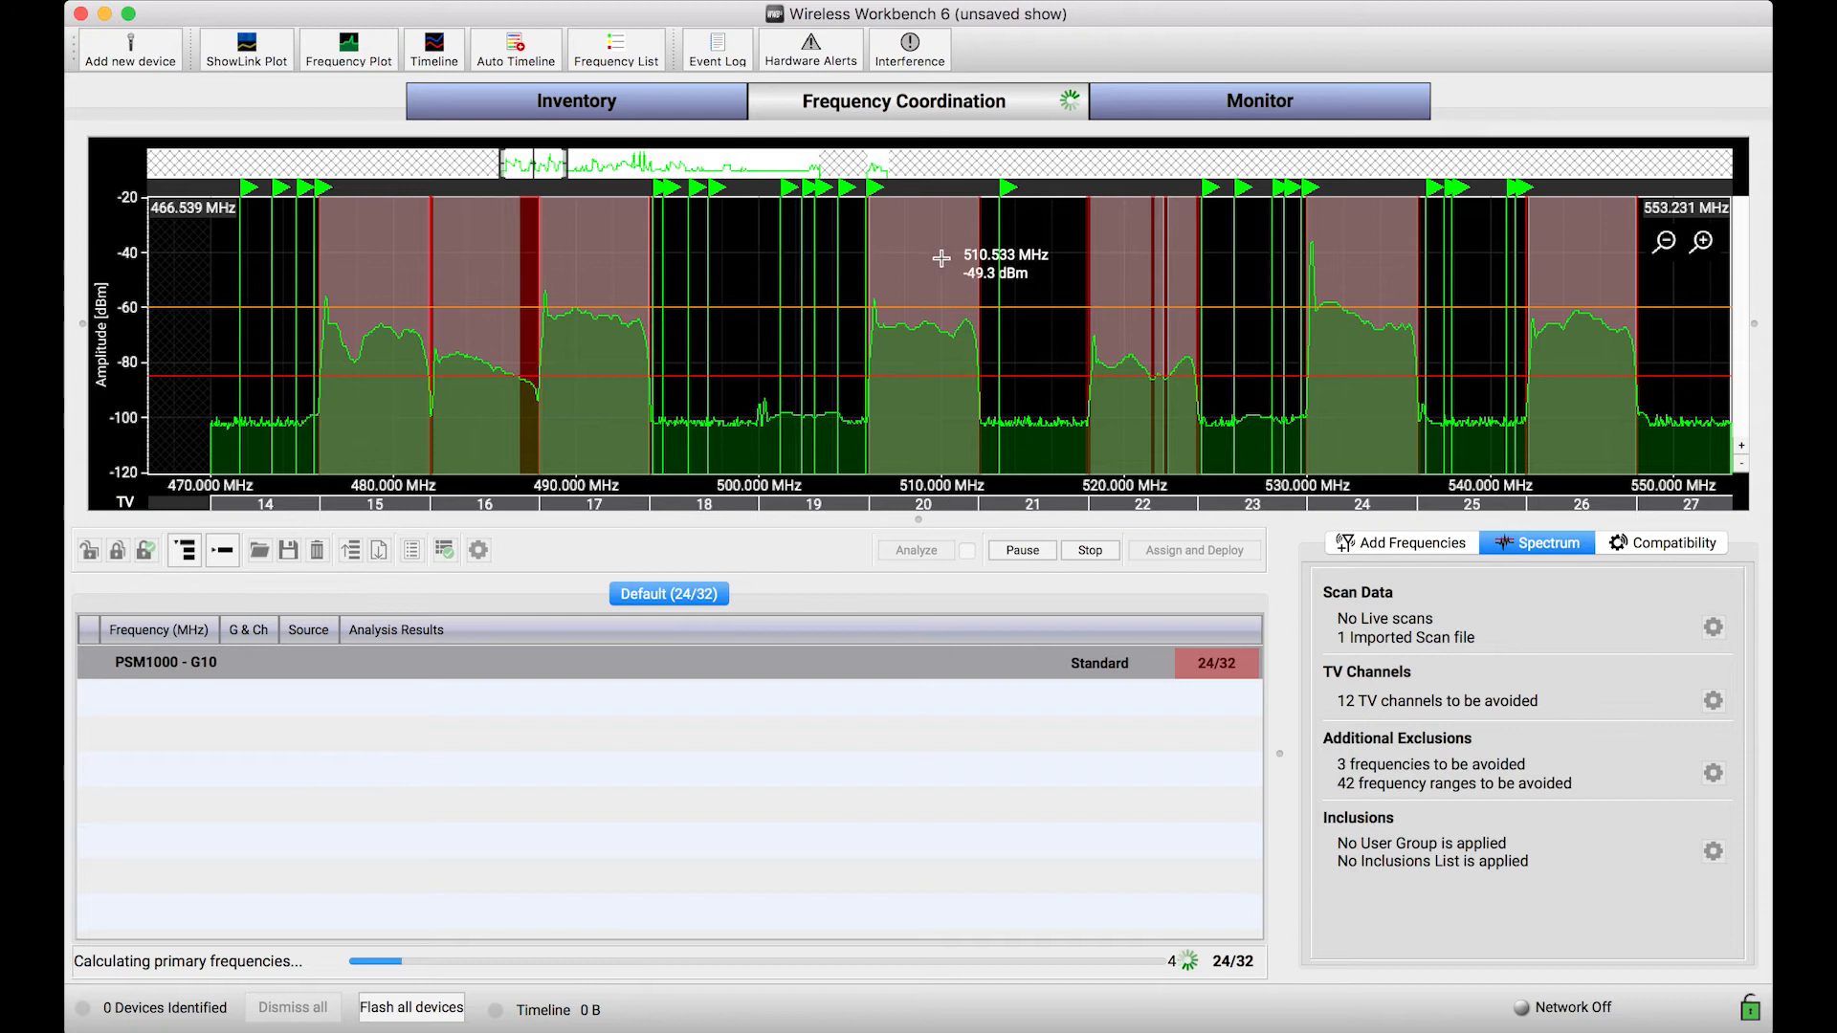
{"action": "left_click", "coordinate": [1092, 552]}
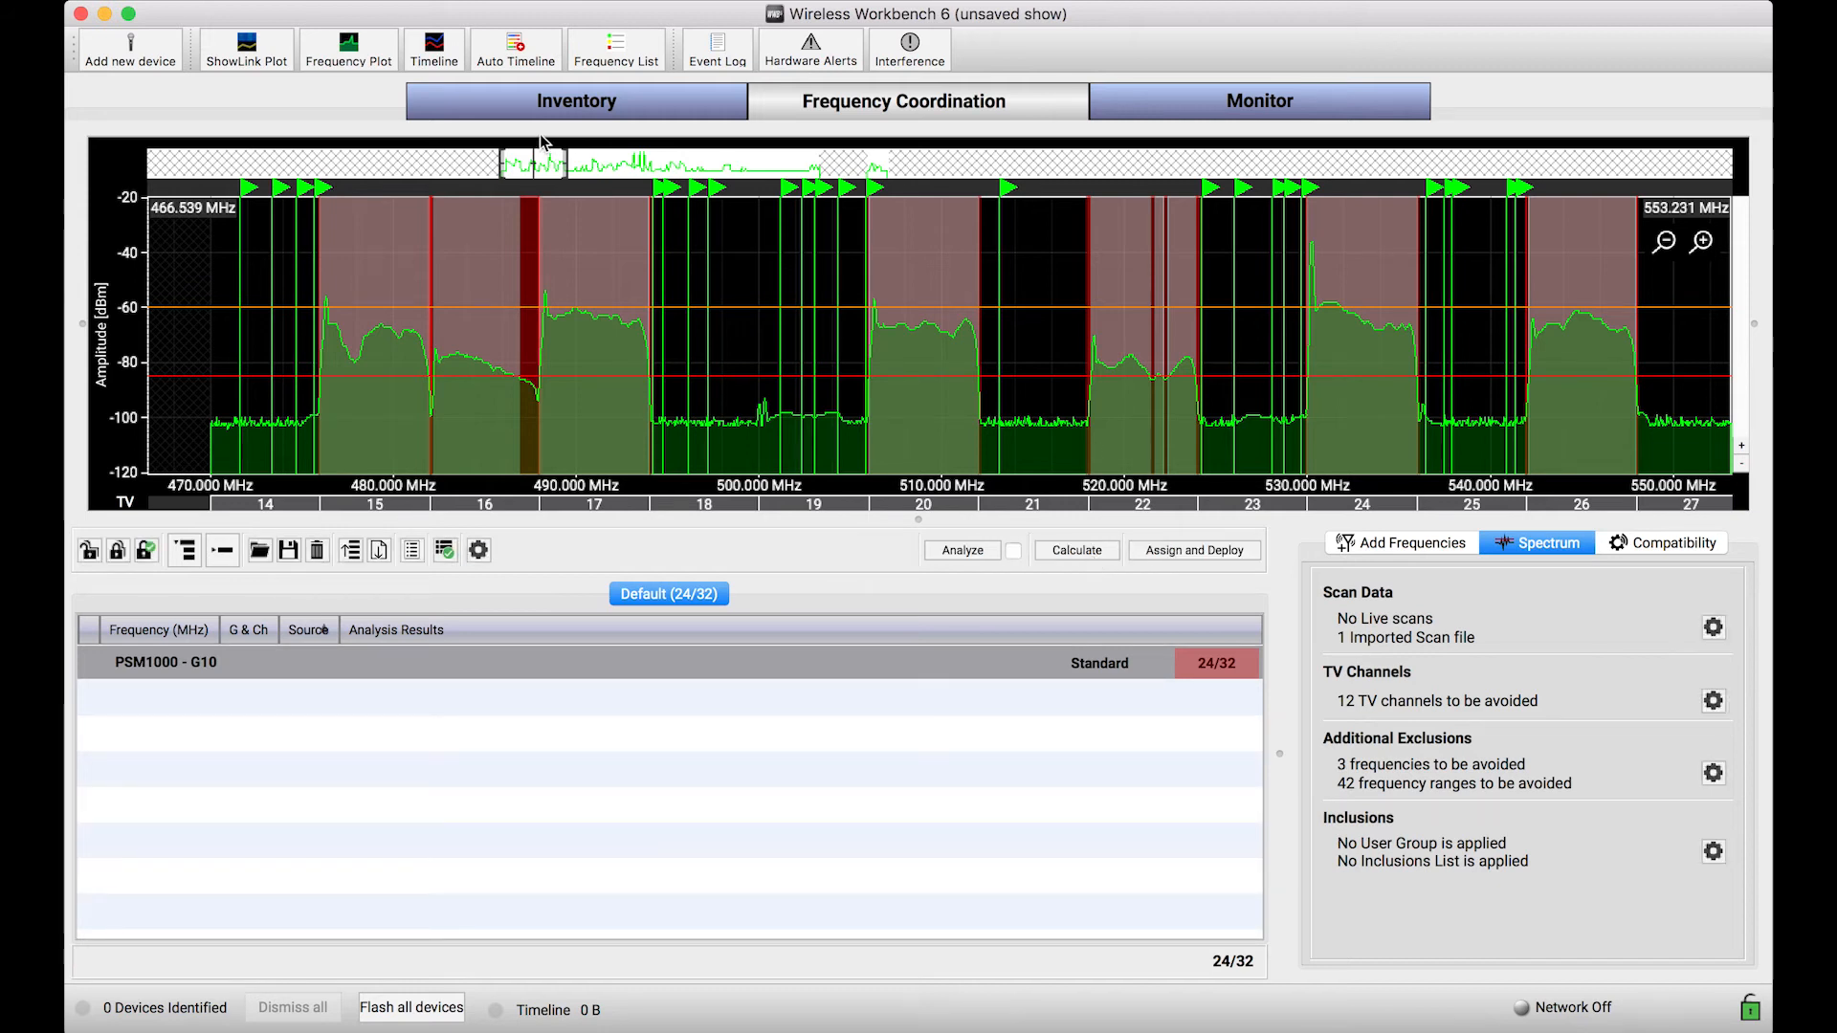
Step: Review the filtering and intermod settings of the Generic Device - IMD equipment profile, and close the profiles
{"action": "left_click", "coordinate": [475, 3]}
{"action": "left_click", "coordinate": [492, 12]}
{"action": "scroll", "coordinate": [702, 212], "scroll_direction": "down", "scroll_amount": 3}
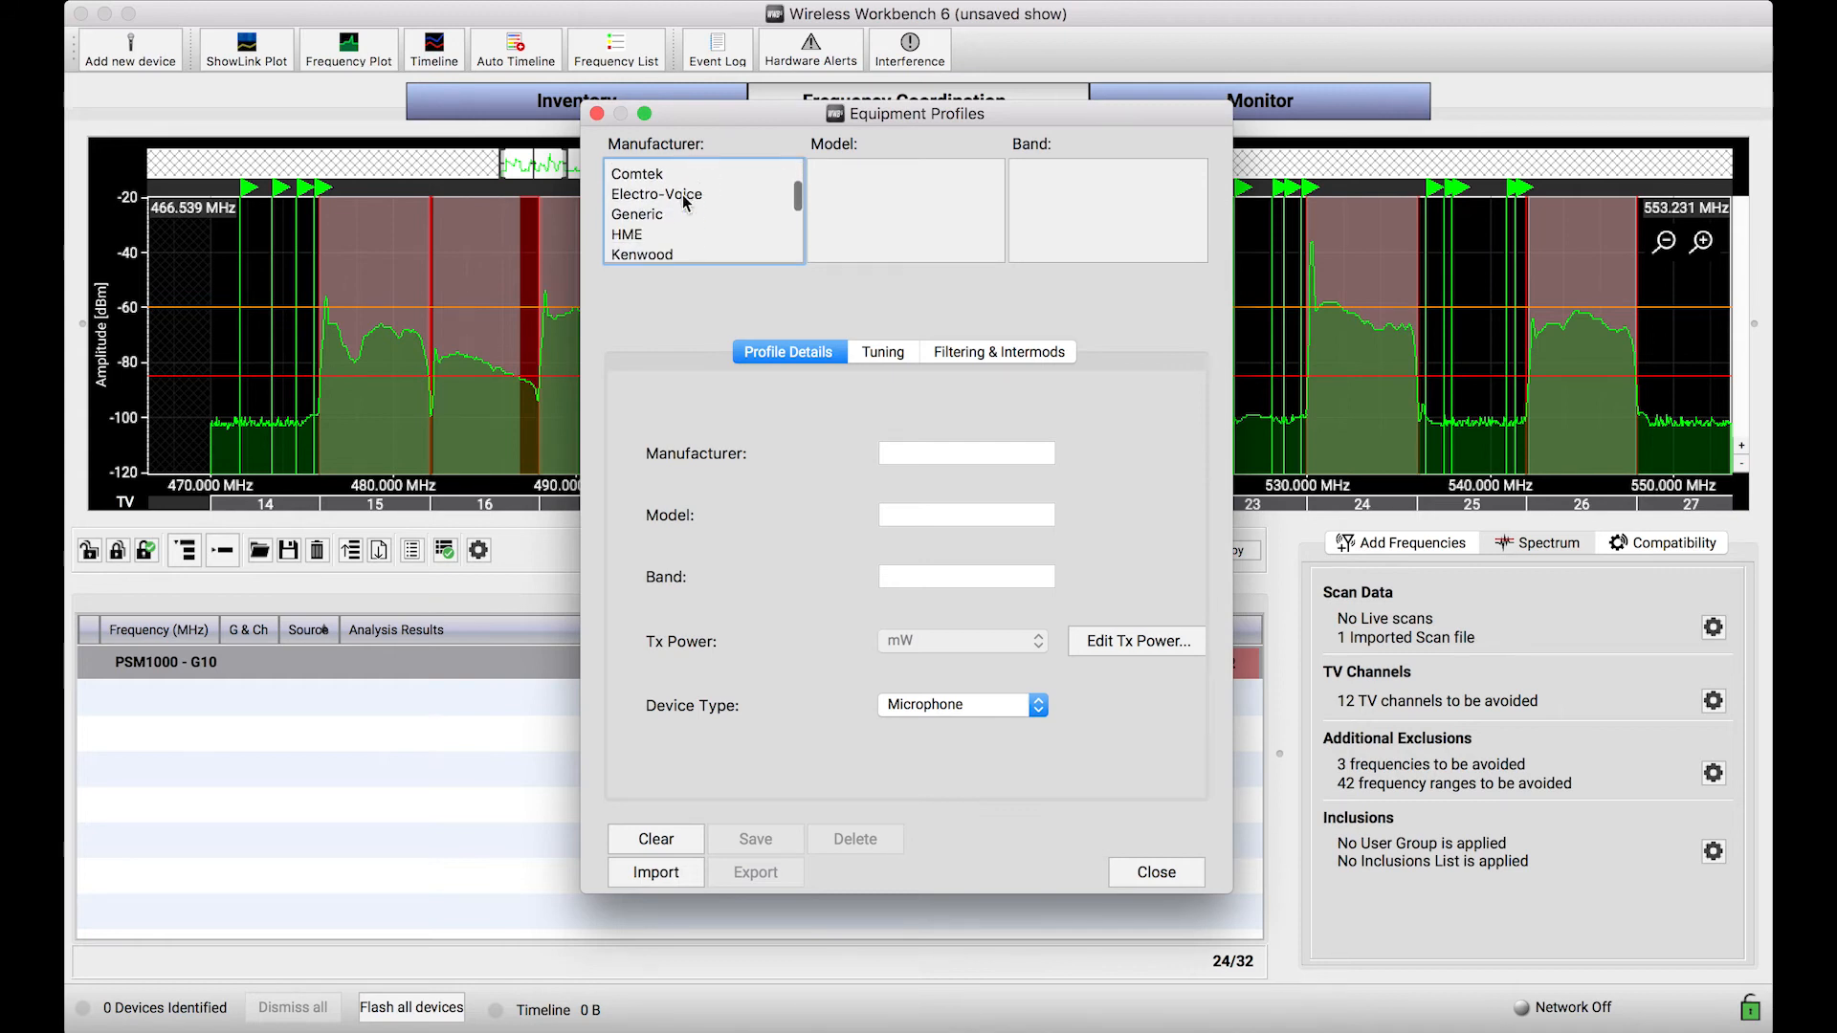
{"action": "left_click", "coordinate": [657, 216]}
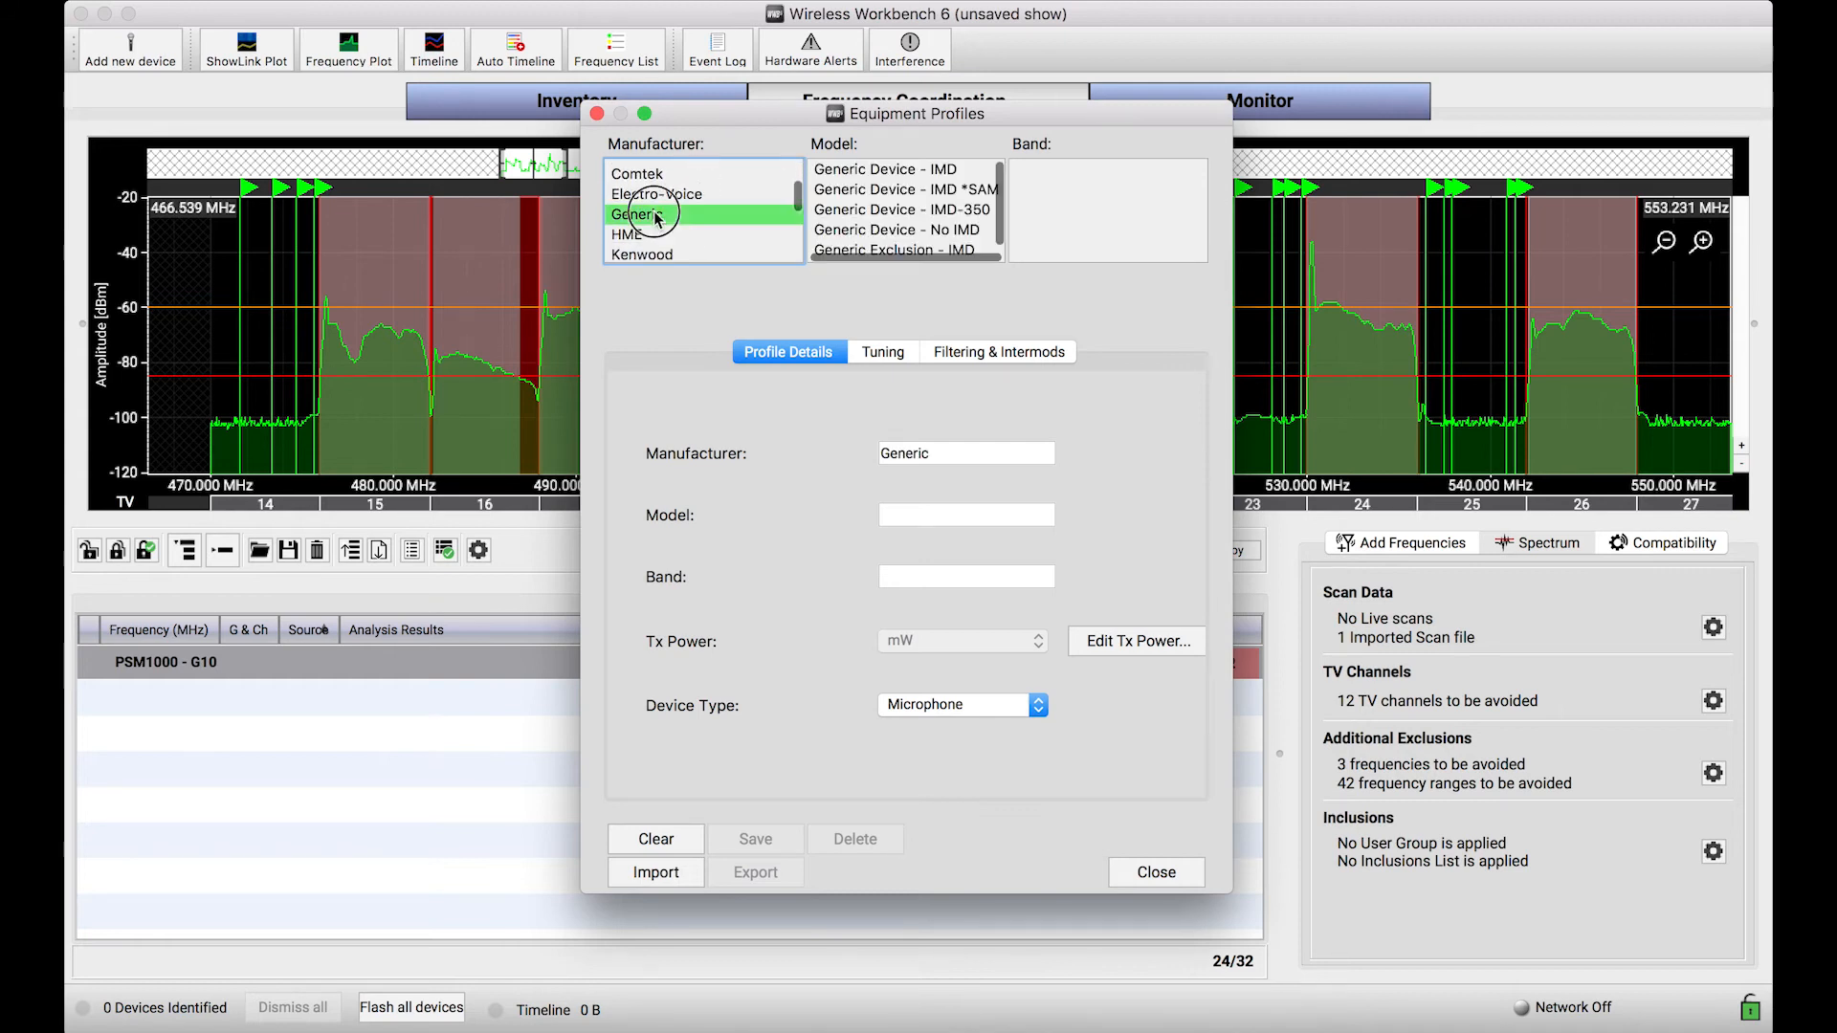
{"action": "left_click", "coordinate": [912, 176]}
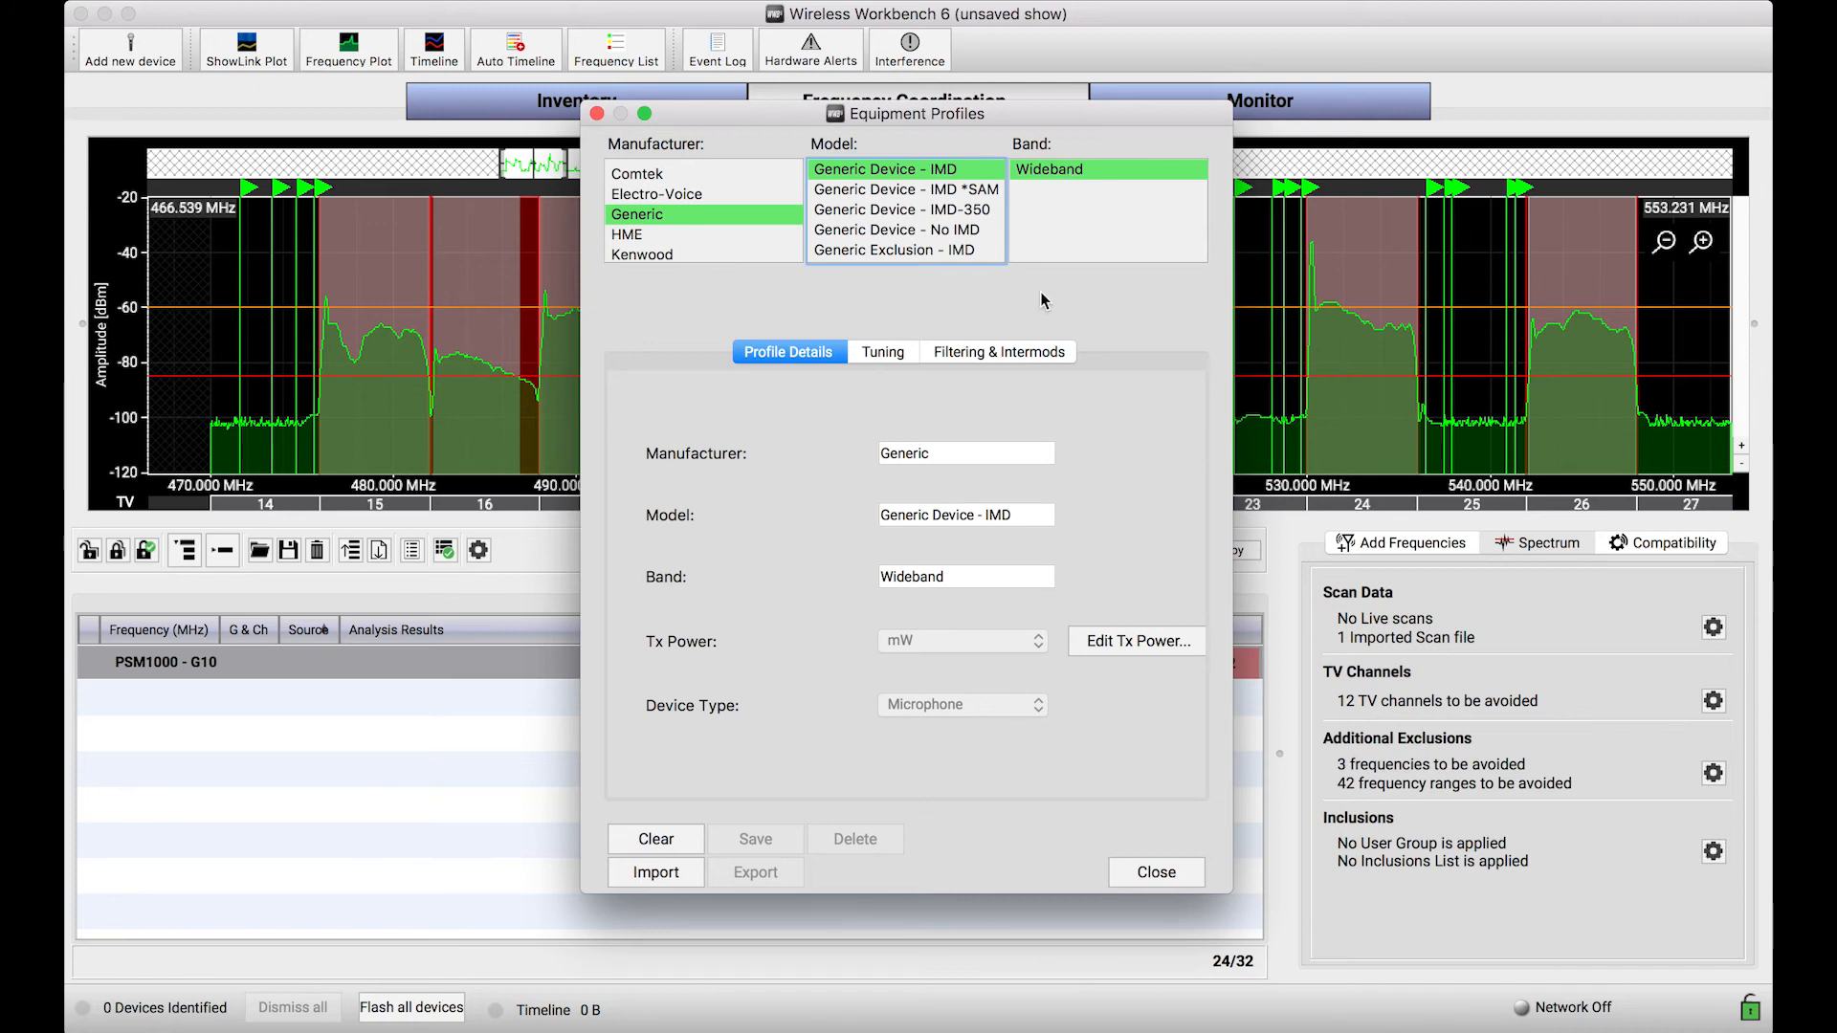
{"action": "left_click", "coordinate": [1002, 358]}
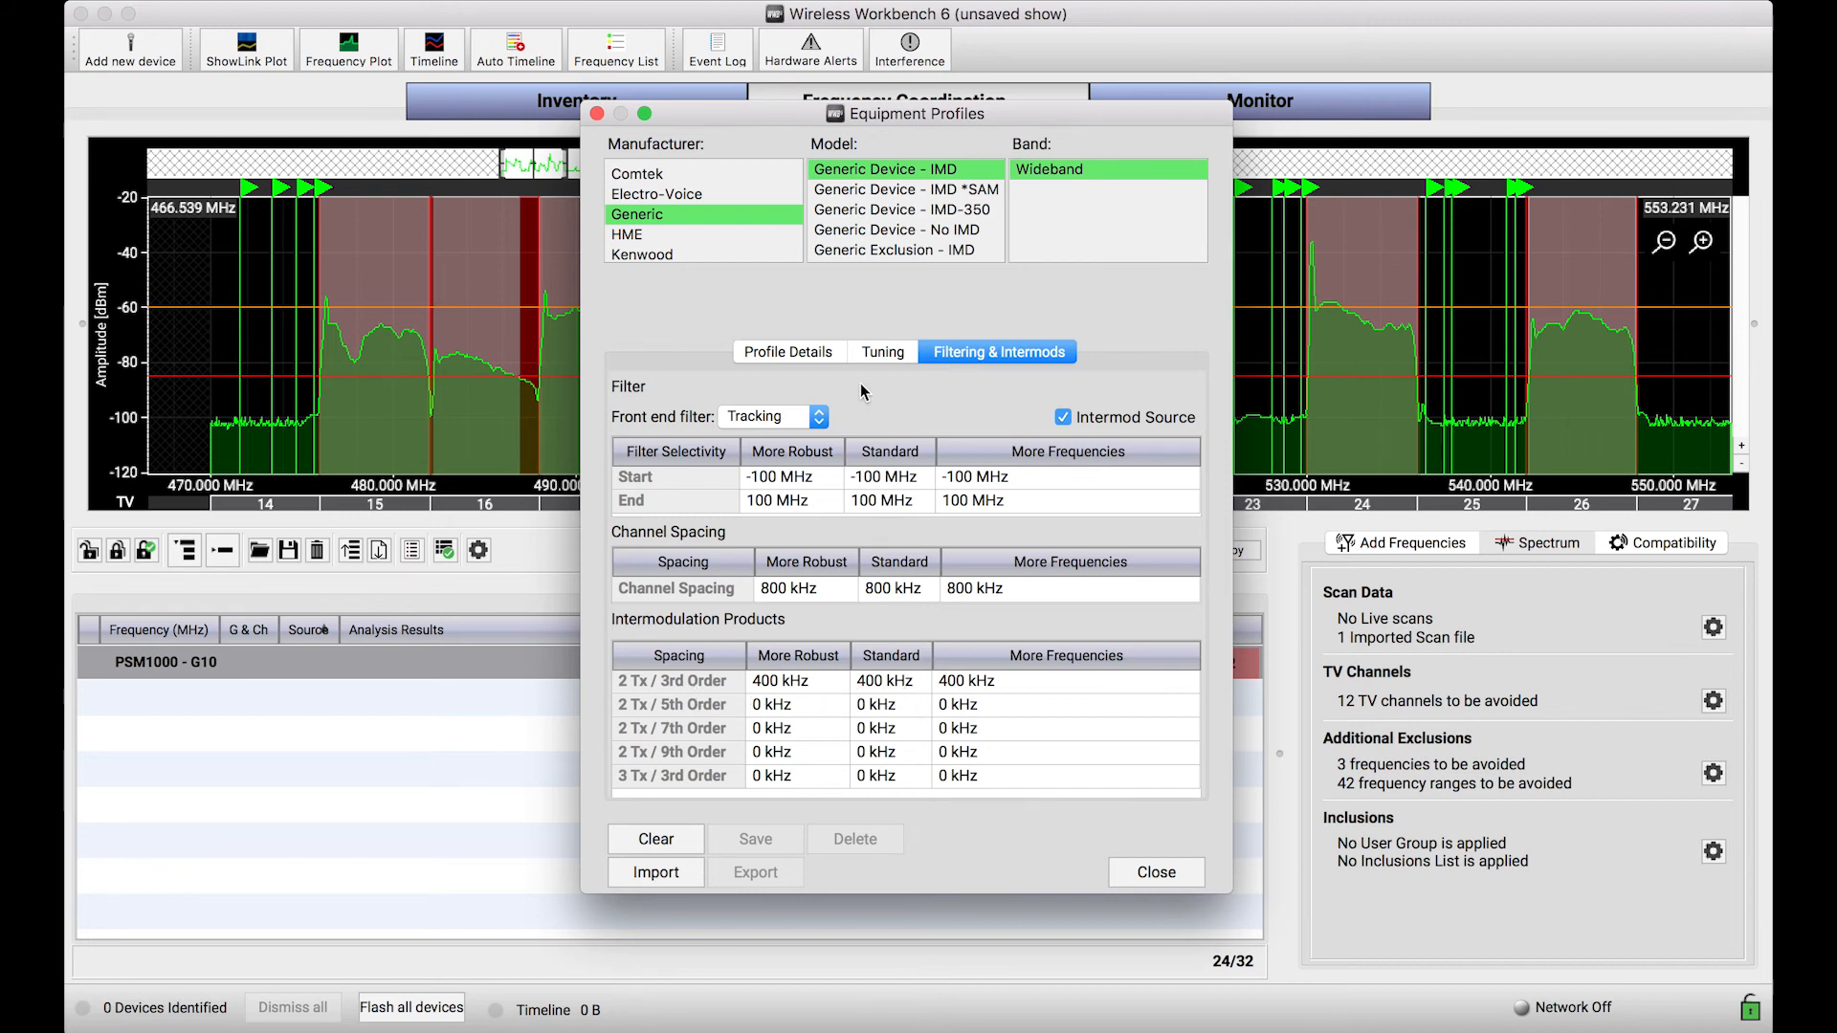
{"action": "left_click", "coordinate": [597, 114]}
{"action": "left_click", "coordinate": [597, 114]}
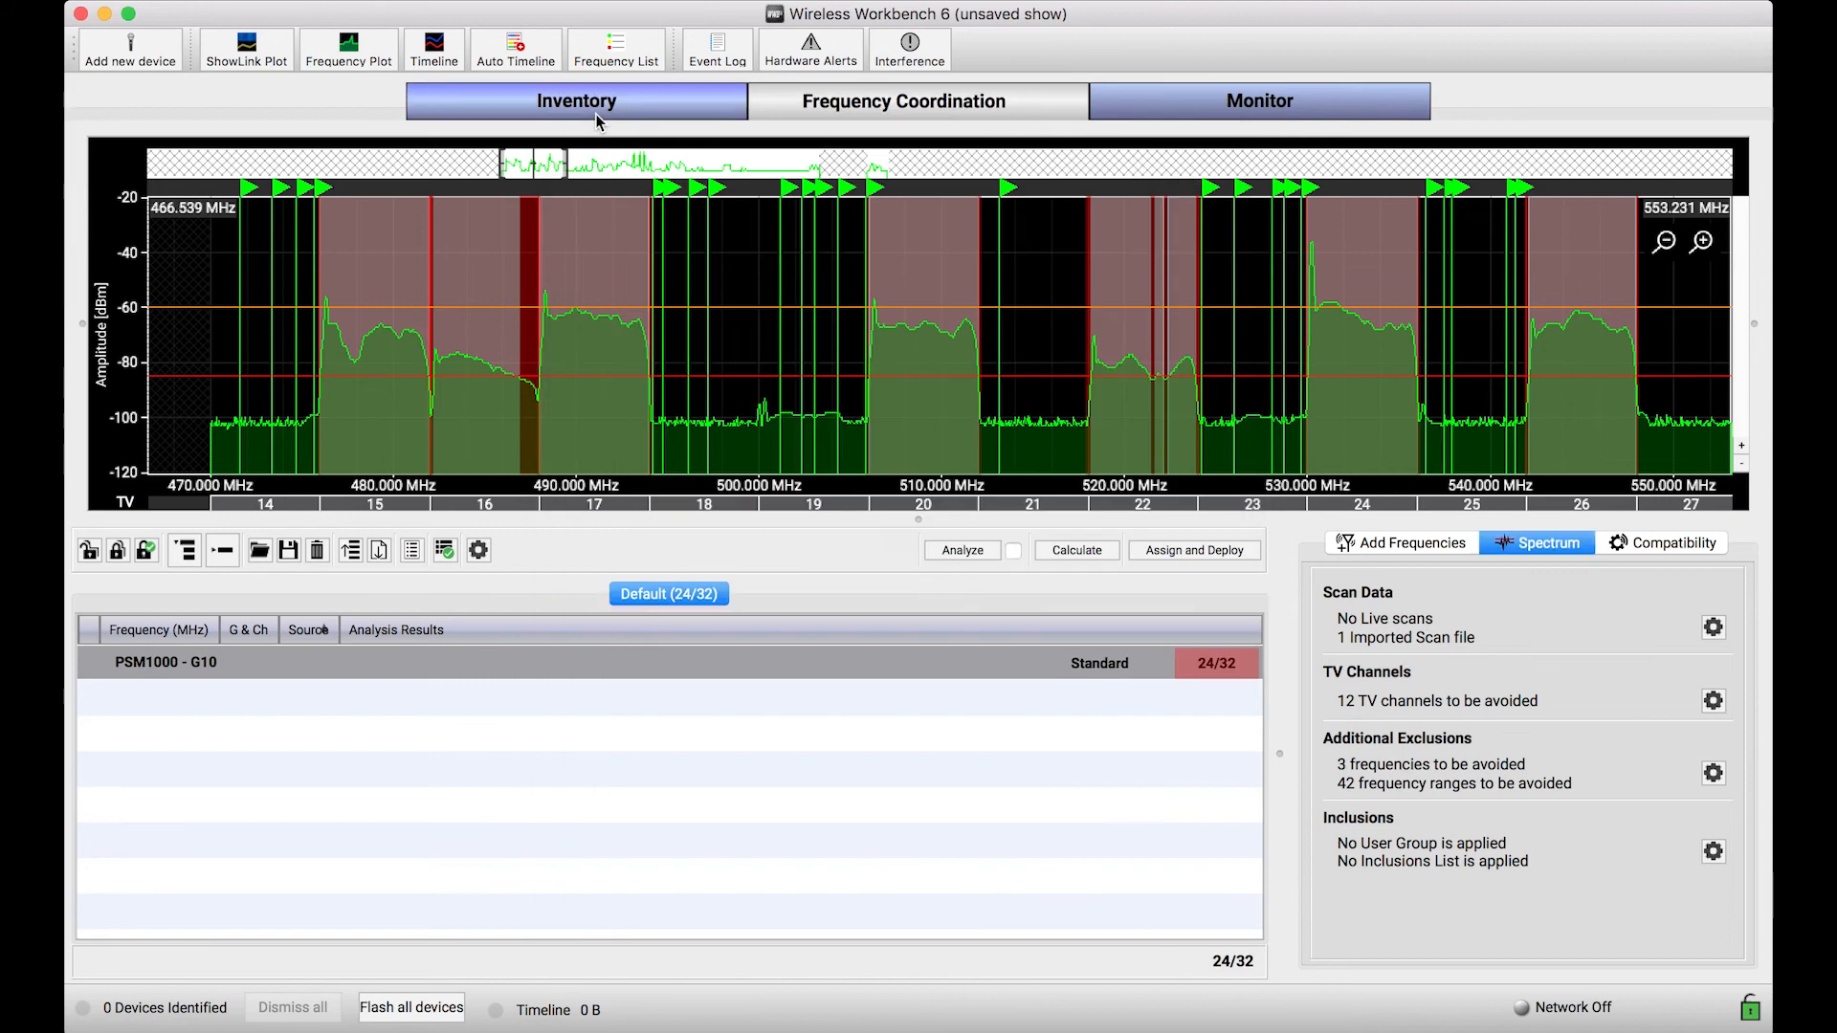
Step: Examine the scan peaks and exclusion ranges in TV channels 41 and 42 on the coordination plot
{"action": "scroll", "coordinate": [813, 427], "scroll_direction": "down", "scroll_amount": 6}
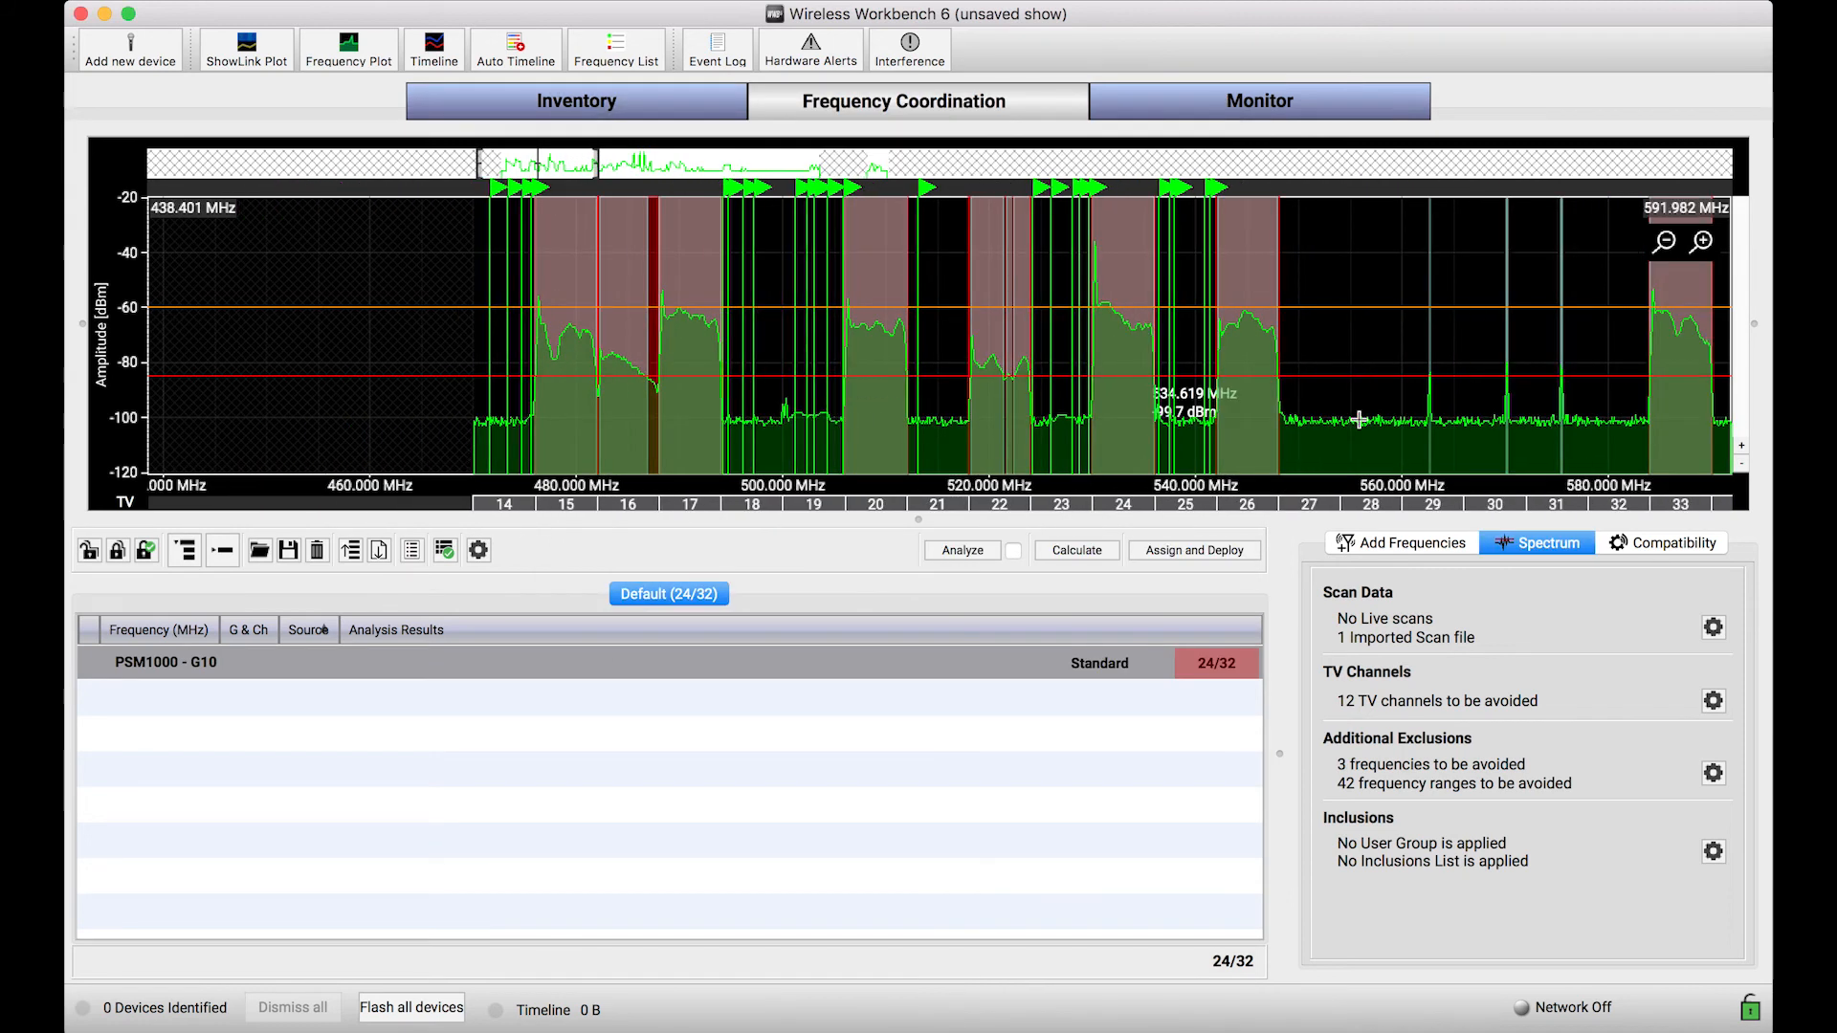
{"action": "left_click_drag", "start_coordinate": [1469, 447], "coordinate": [954, 434]}
{"action": "scroll", "coordinate": [1345, 369], "scroll_direction": "up", "scroll_amount": 3}
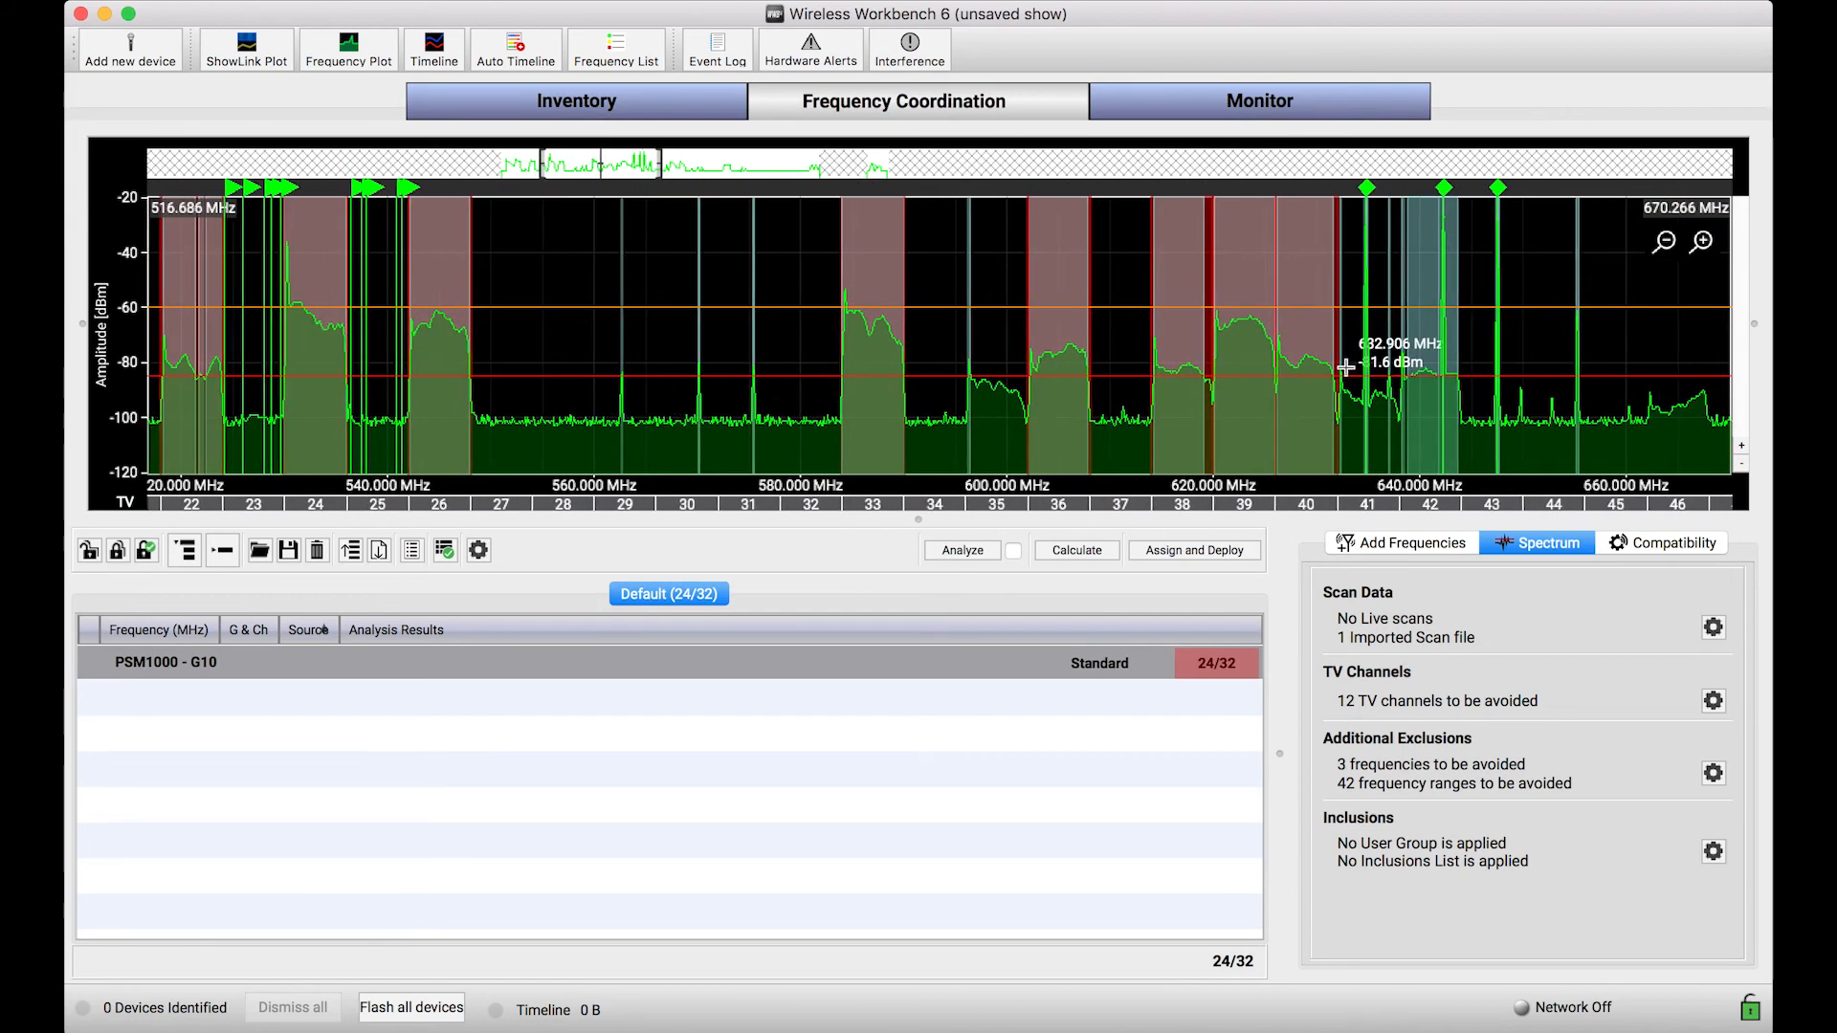
{"action": "scroll", "coordinate": [1345, 369], "scroll_direction": "up", "scroll_amount": 3}
{"action": "scroll", "coordinate": [1495, 450], "scroll_direction": "up", "scroll_amount": 2}
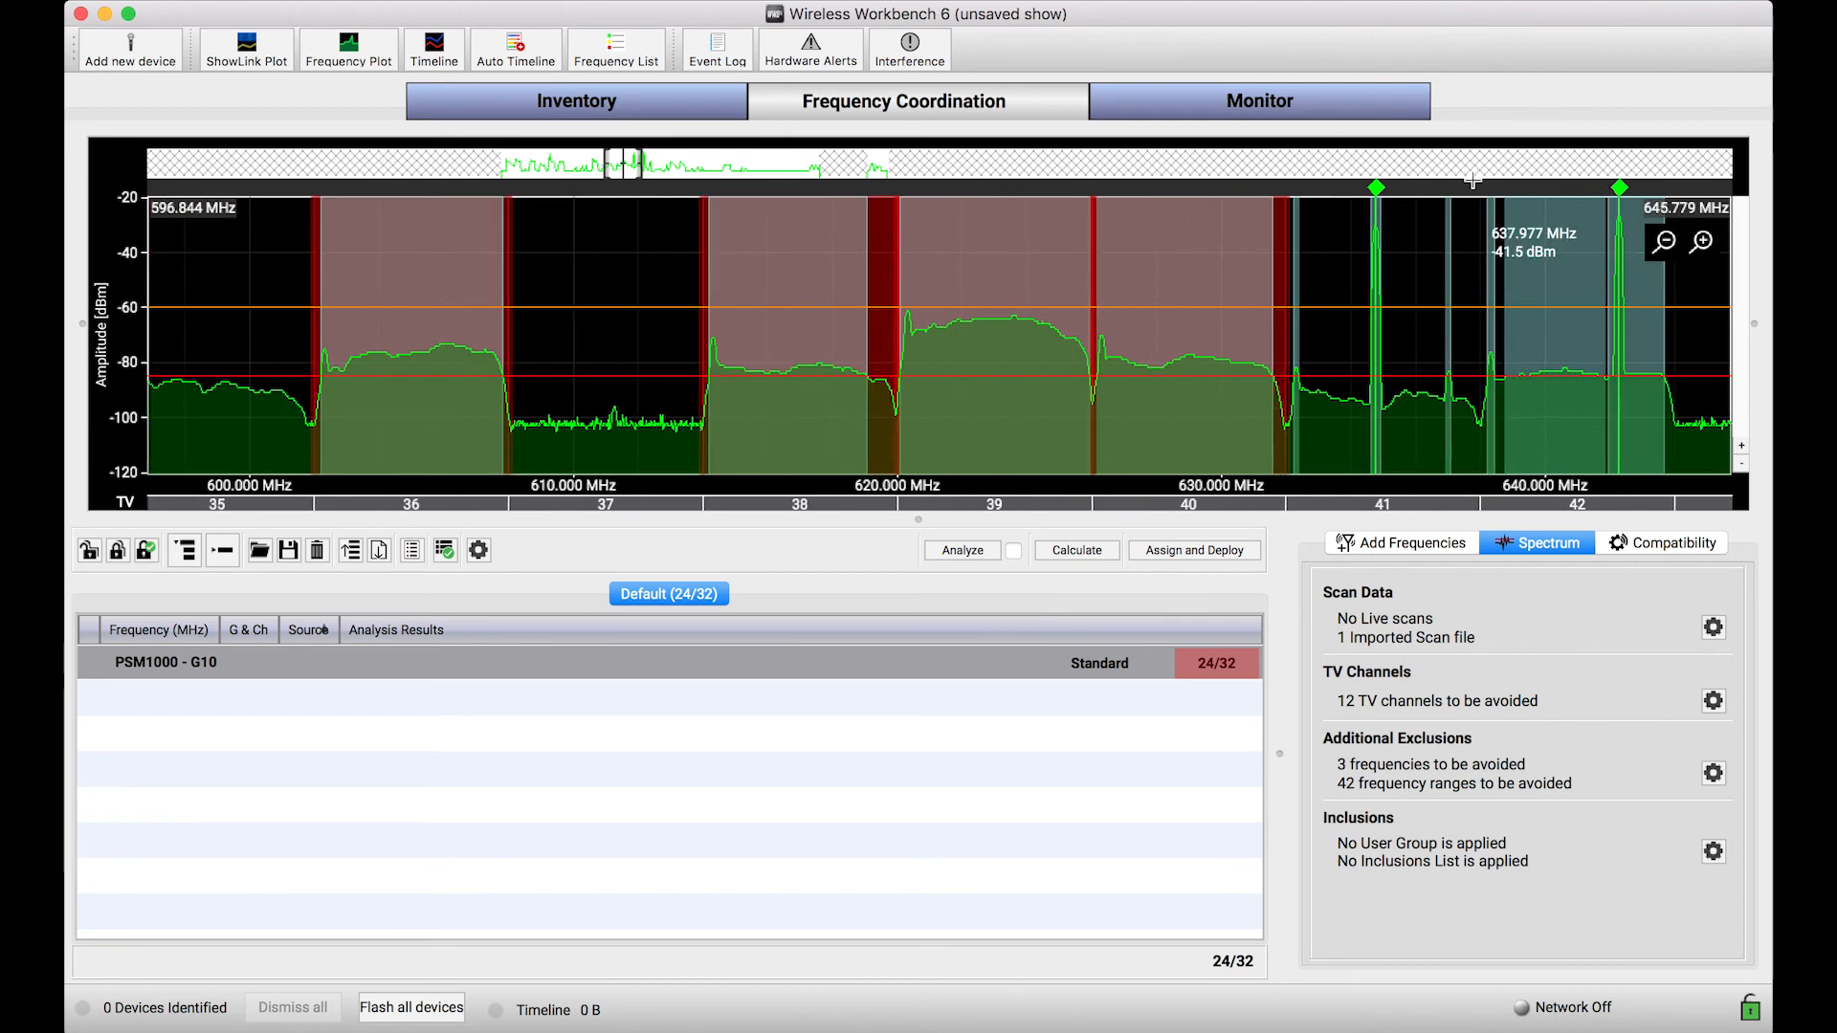
{"action": "scroll", "coordinate": [1412, 287], "scroll_direction": "up", "scroll_amount": 2}
{"action": "scroll", "coordinate": [1413, 289], "scroll_direction": "up", "scroll_amount": 2}
{"action": "left_click_drag", "start_coordinate": [1414, 287], "coordinate": [1087, 307]}
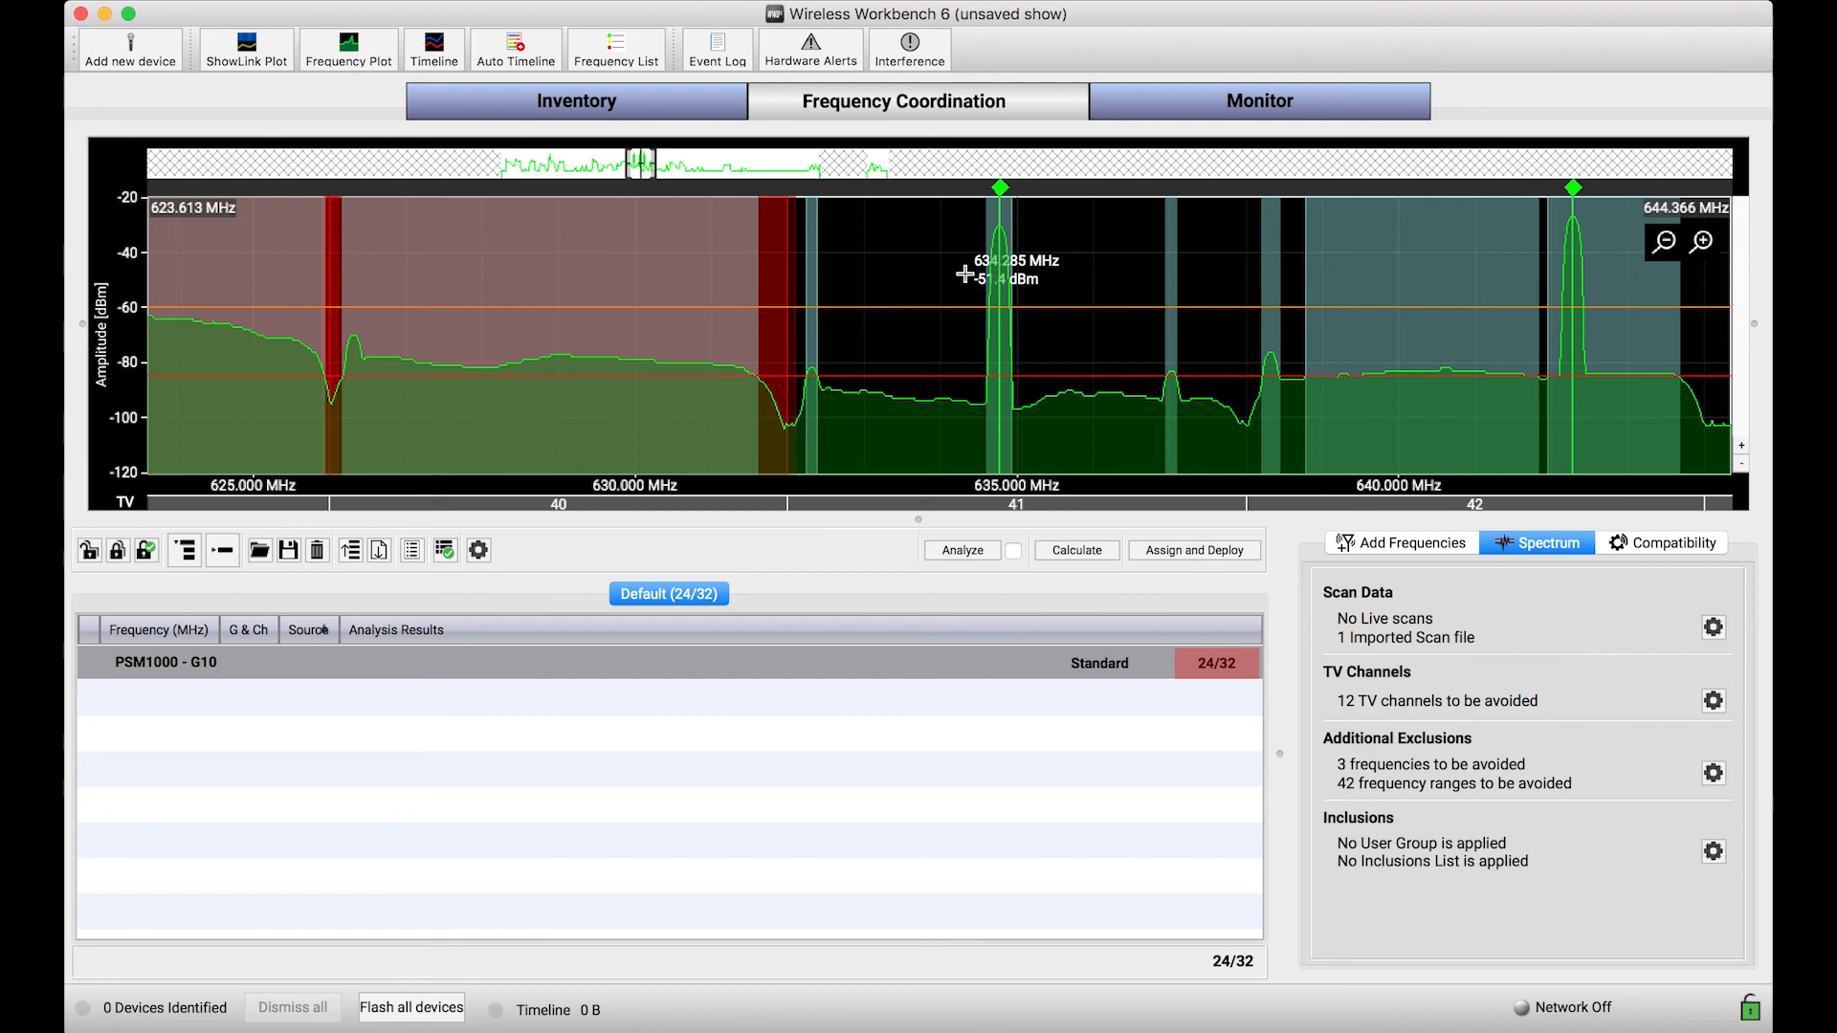
Step: Examine the coordination plot from TV channel 40 down to channel 17, comparing excluded channels with the assigned frequencies
{"action": "scroll", "coordinate": [1016, 357], "scroll_direction": "down", "scroll_amount": 5}
{"action": "left_click_drag", "start_coordinate": [751, 440], "coordinate": [1040, 417]}
{"action": "left_click_drag", "start_coordinate": [475, 430], "coordinate": [893, 437]}
{"action": "left_click_drag", "start_coordinate": [754, 430], "coordinate": [1033, 459]}
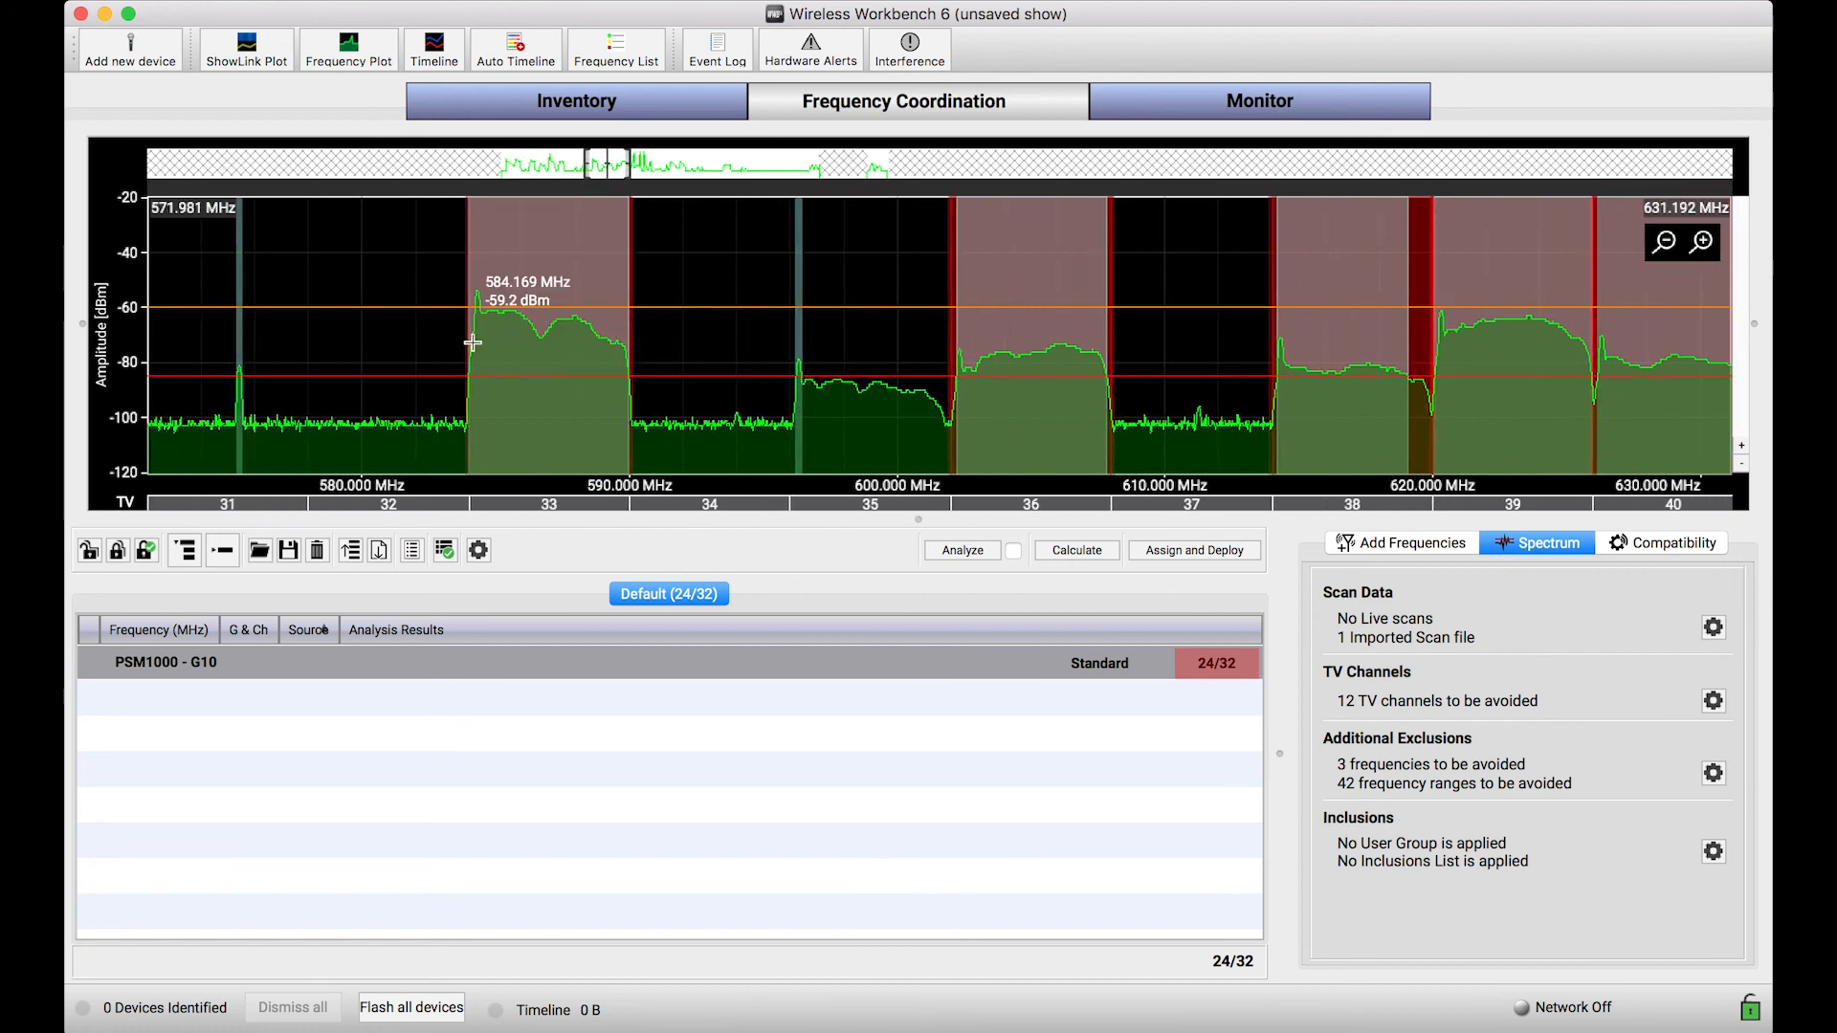
{"action": "left_click_drag", "start_coordinate": [550, 421], "coordinate": [1225, 435]}
{"action": "scroll", "coordinate": [1222, 431], "scroll_direction": "down", "scroll_amount": 3}
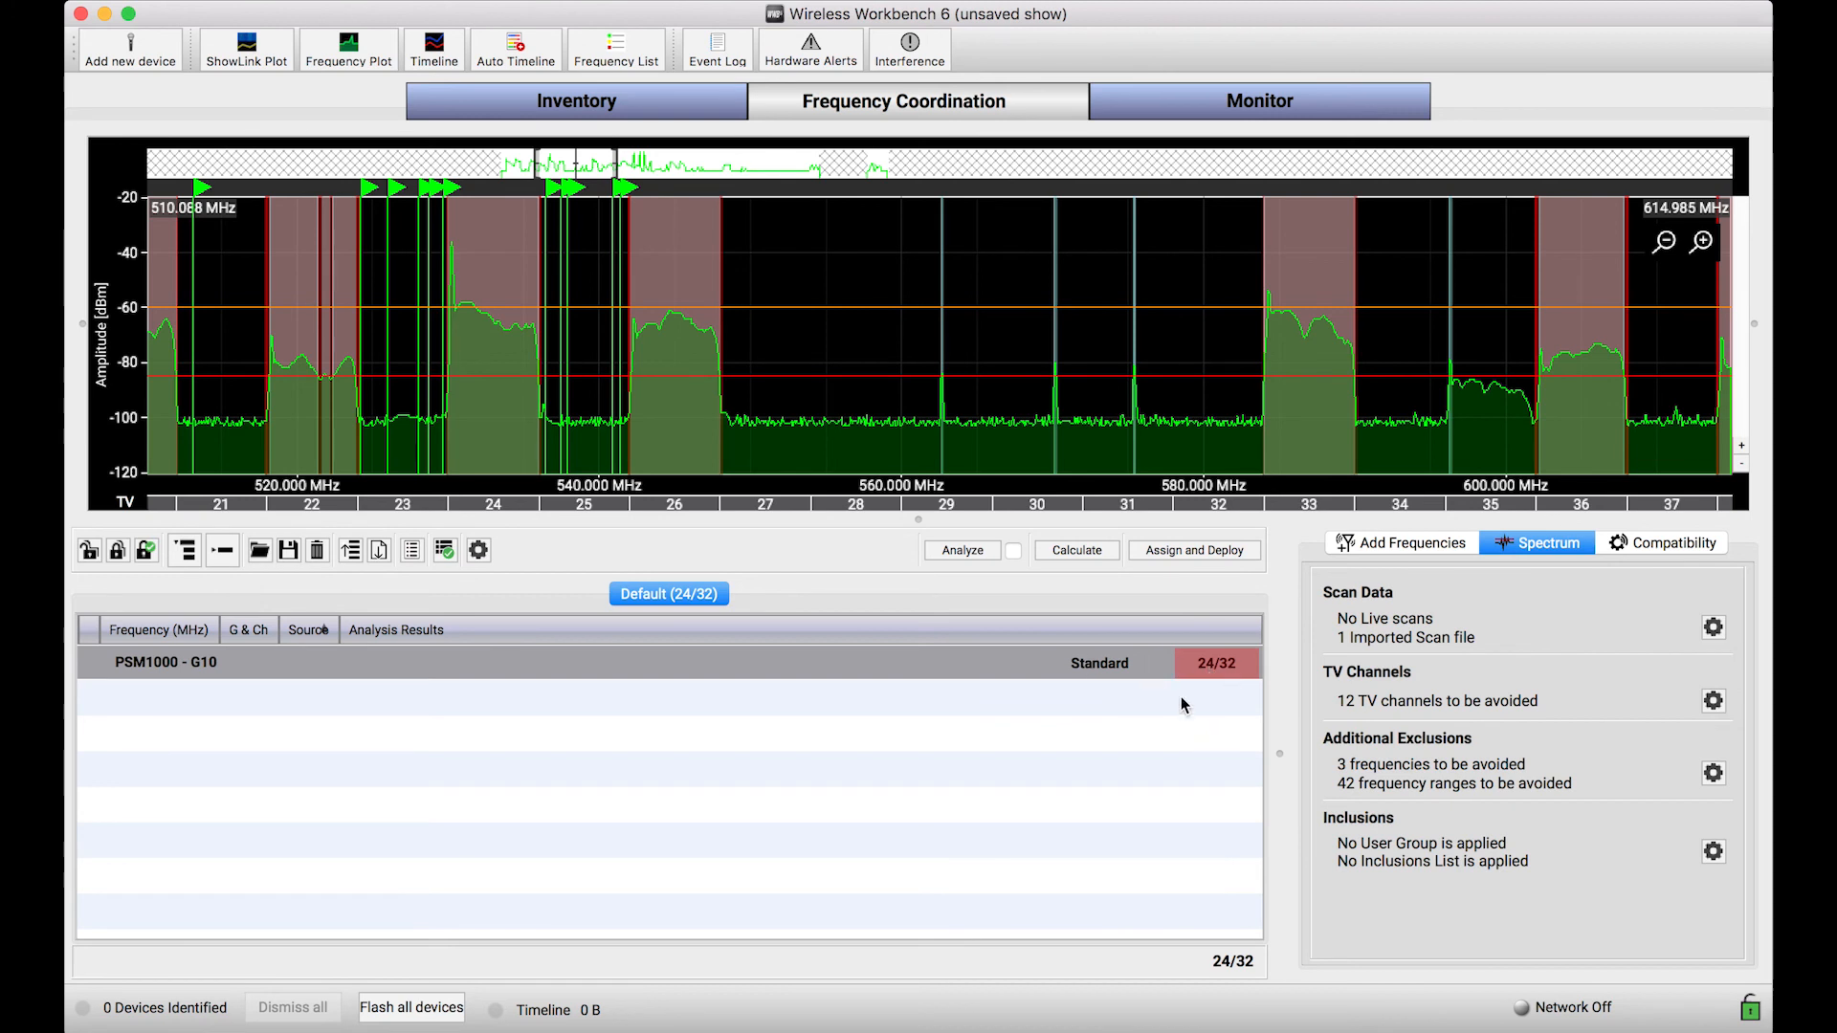
{"action": "left_click_drag", "start_coordinate": [794, 438], "coordinate": [1173, 442]}
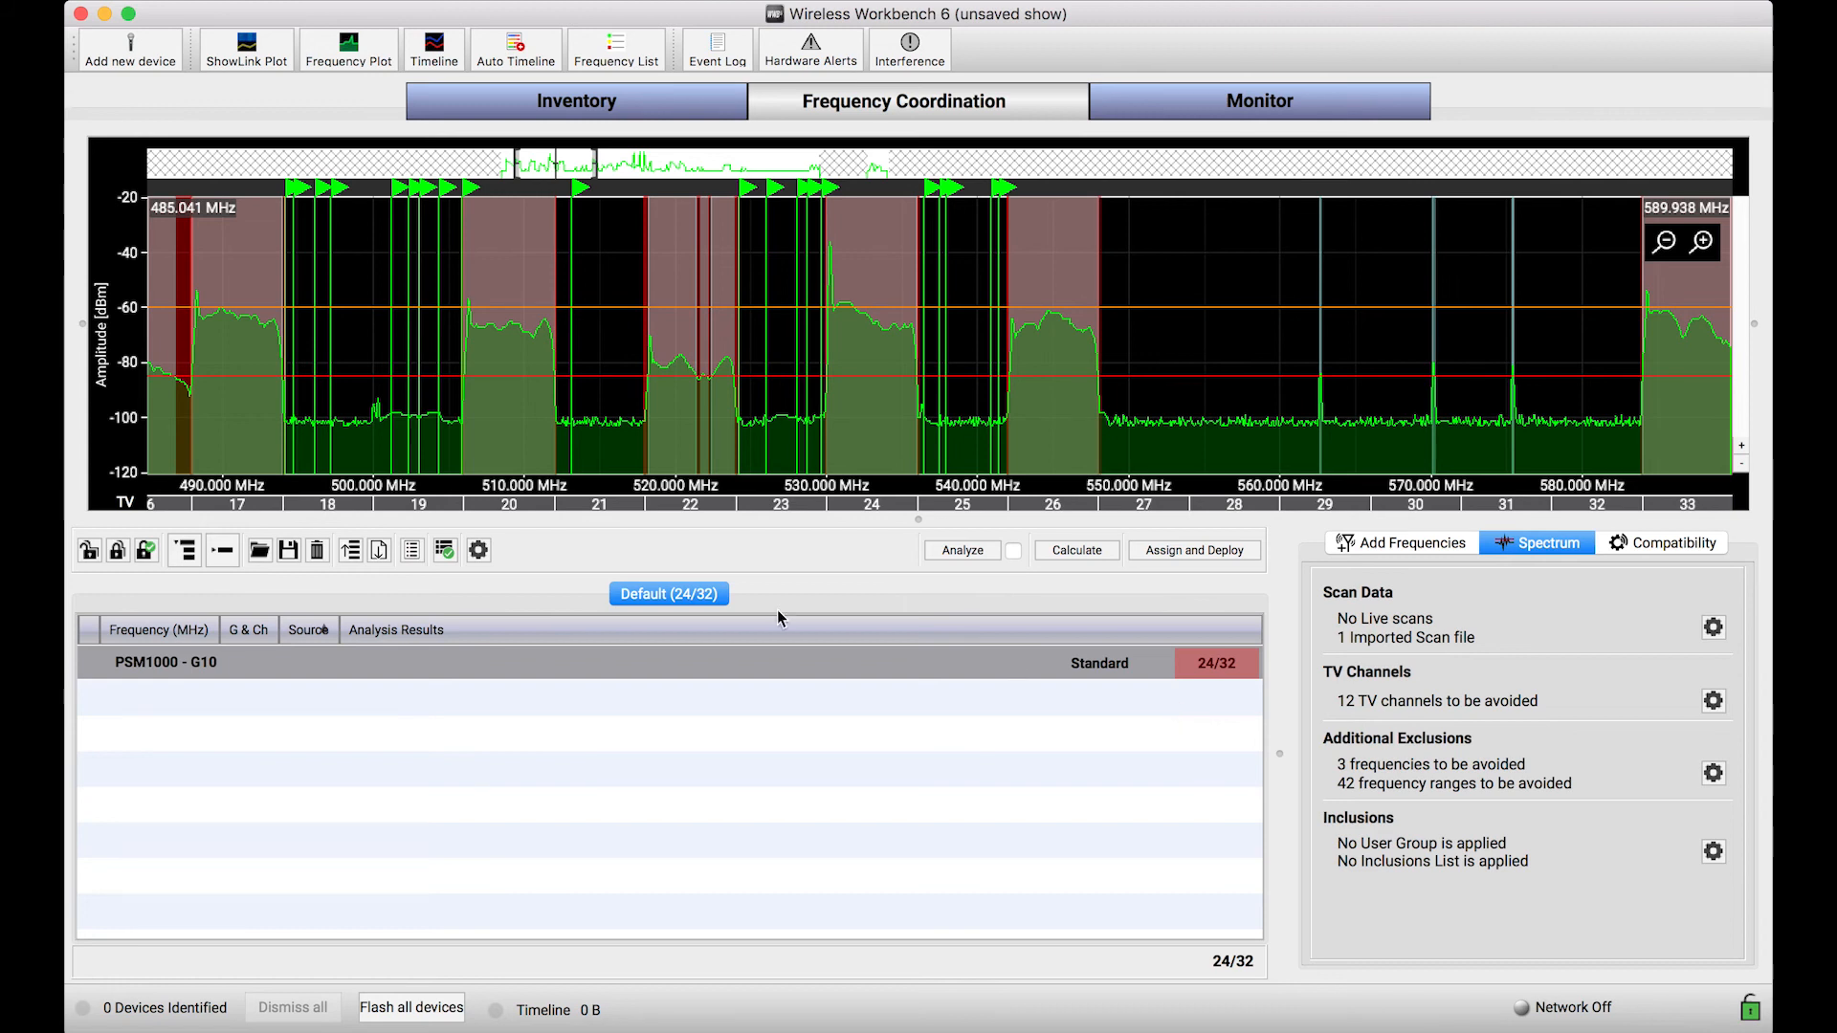
Step: Classify peaks above the Scan Peak threshold as Generic Device - No IMD, save the coordination preferences and check the plot
{"action": "left_click", "coordinate": [479, 551]}
{"action": "left_click", "coordinate": [479, 551]}
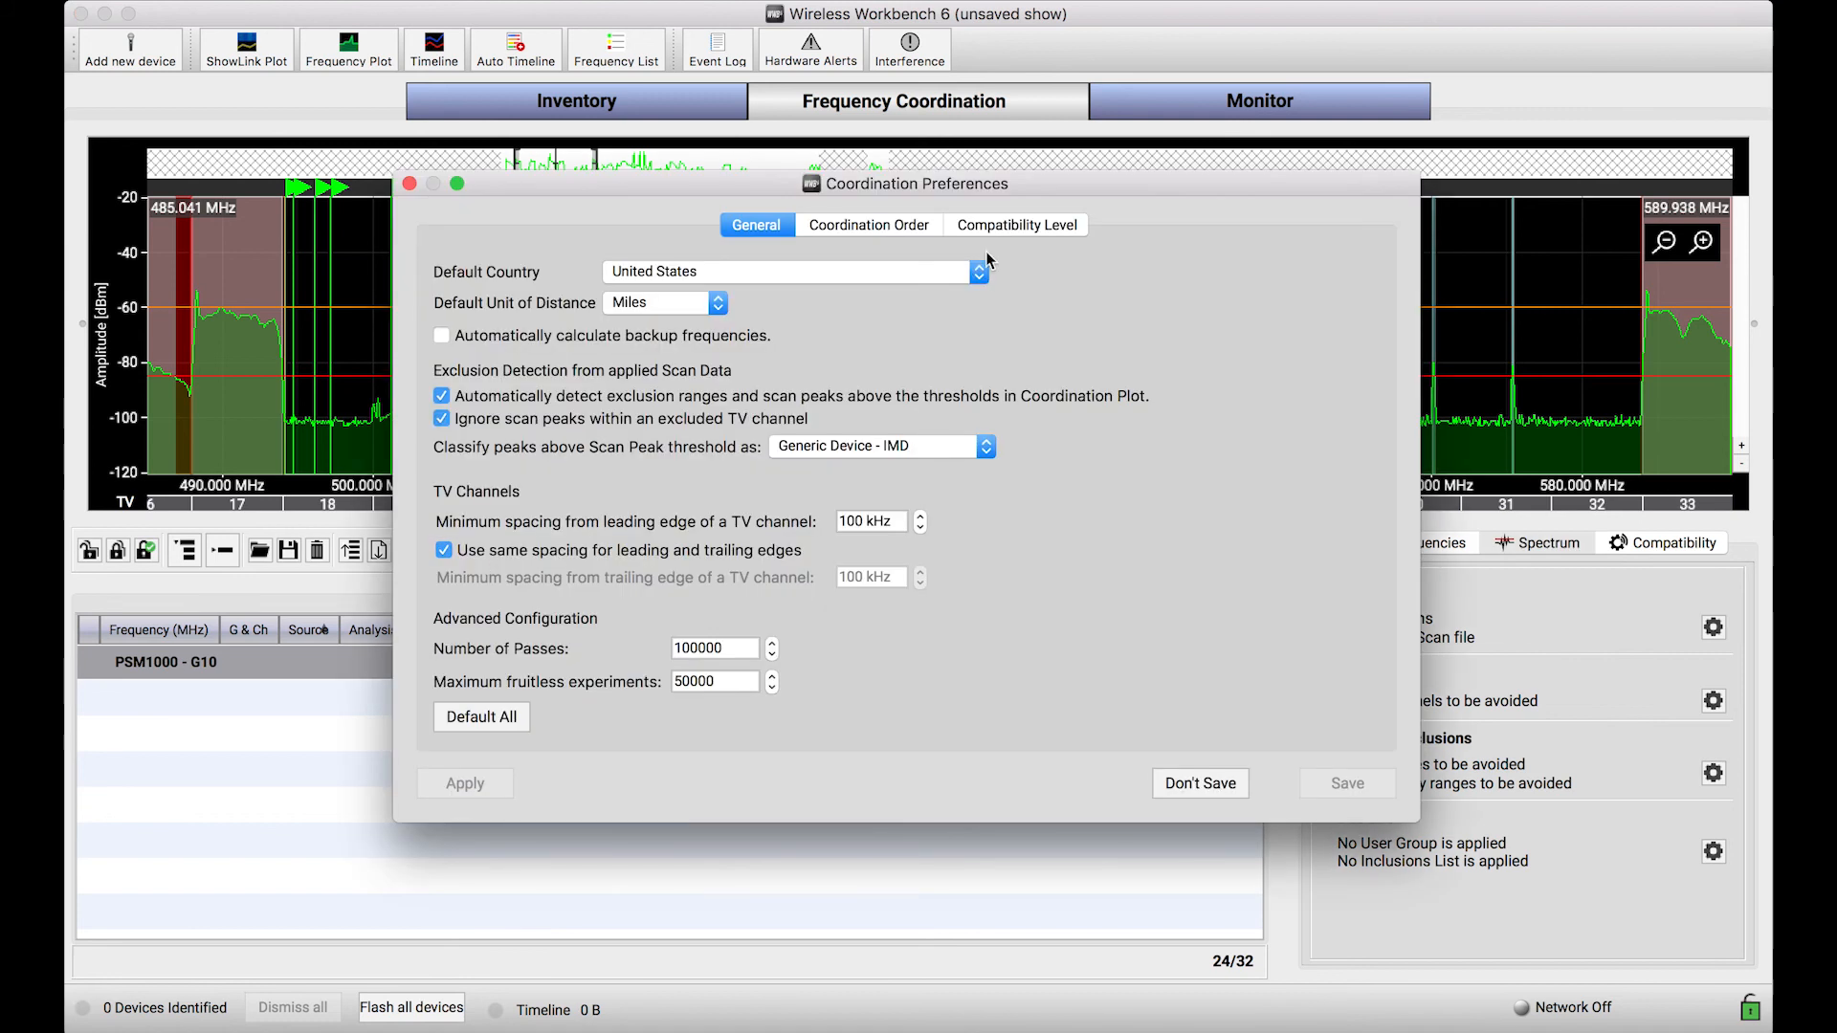
{"action": "left_click_drag", "start_coordinate": [985, 187], "coordinate": [1061, 357]}
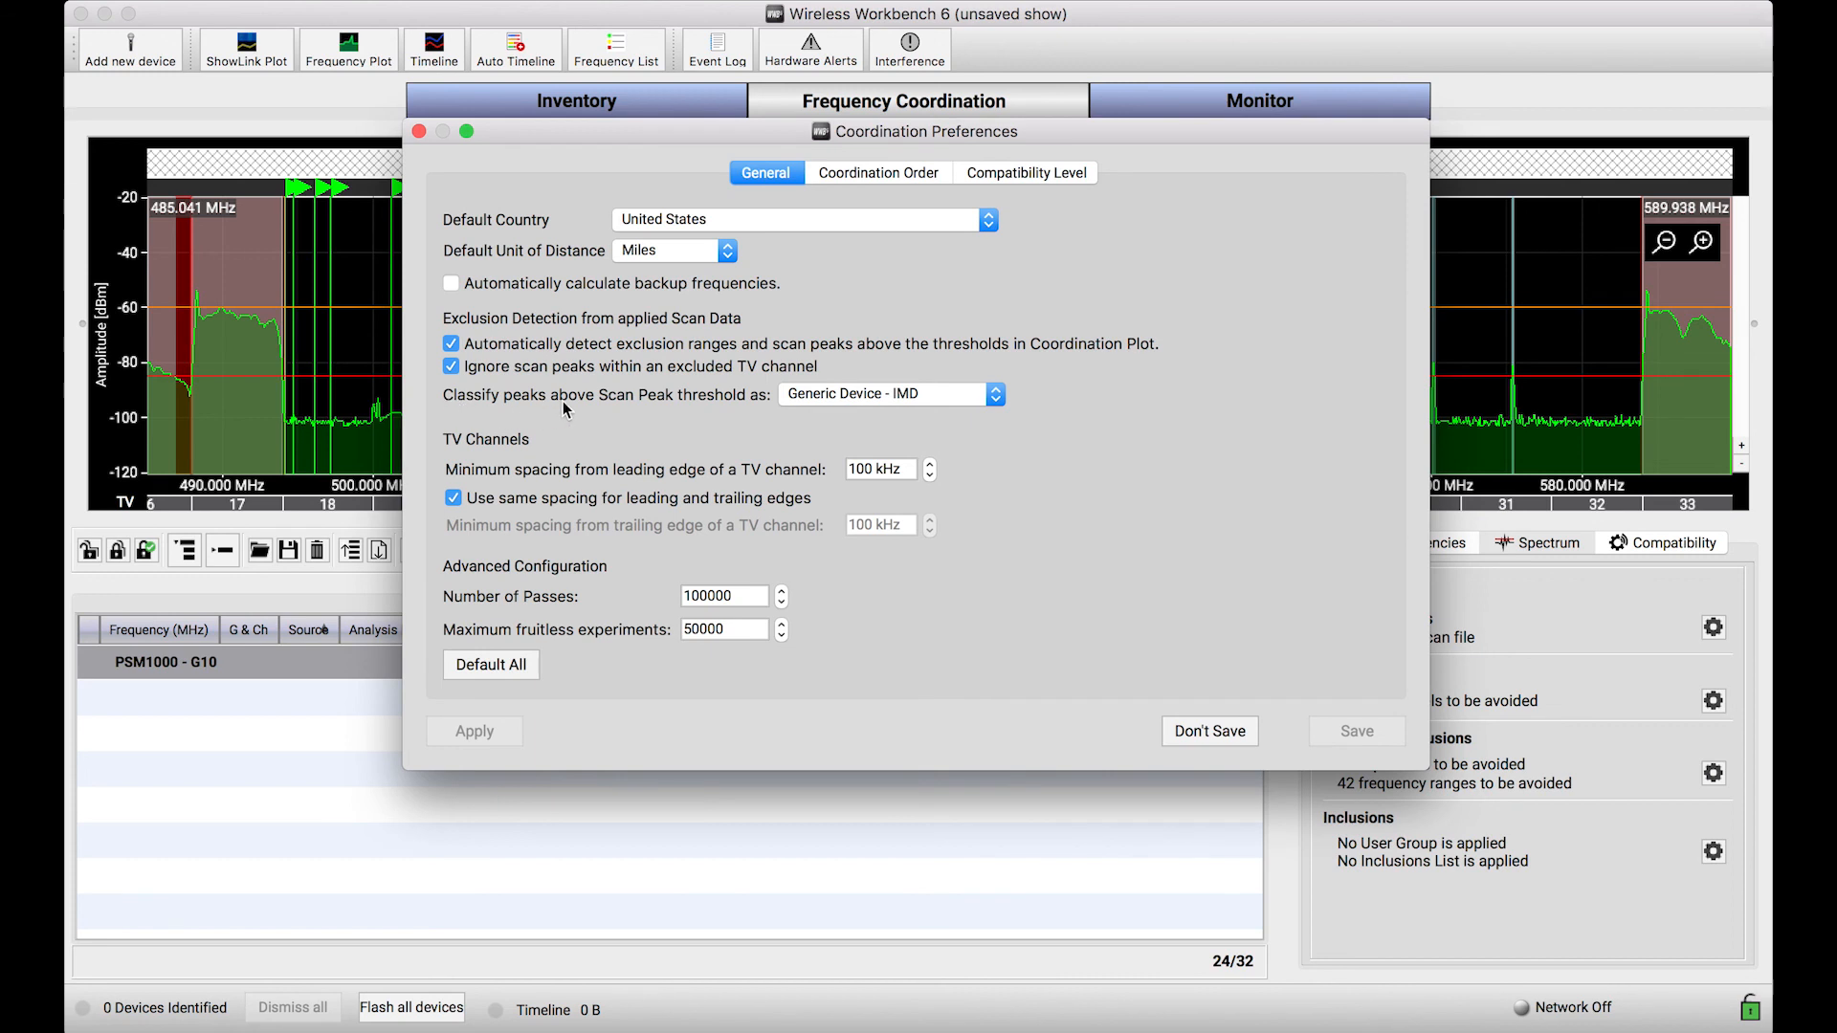
{"action": "left_click", "coordinate": [874, 394]}
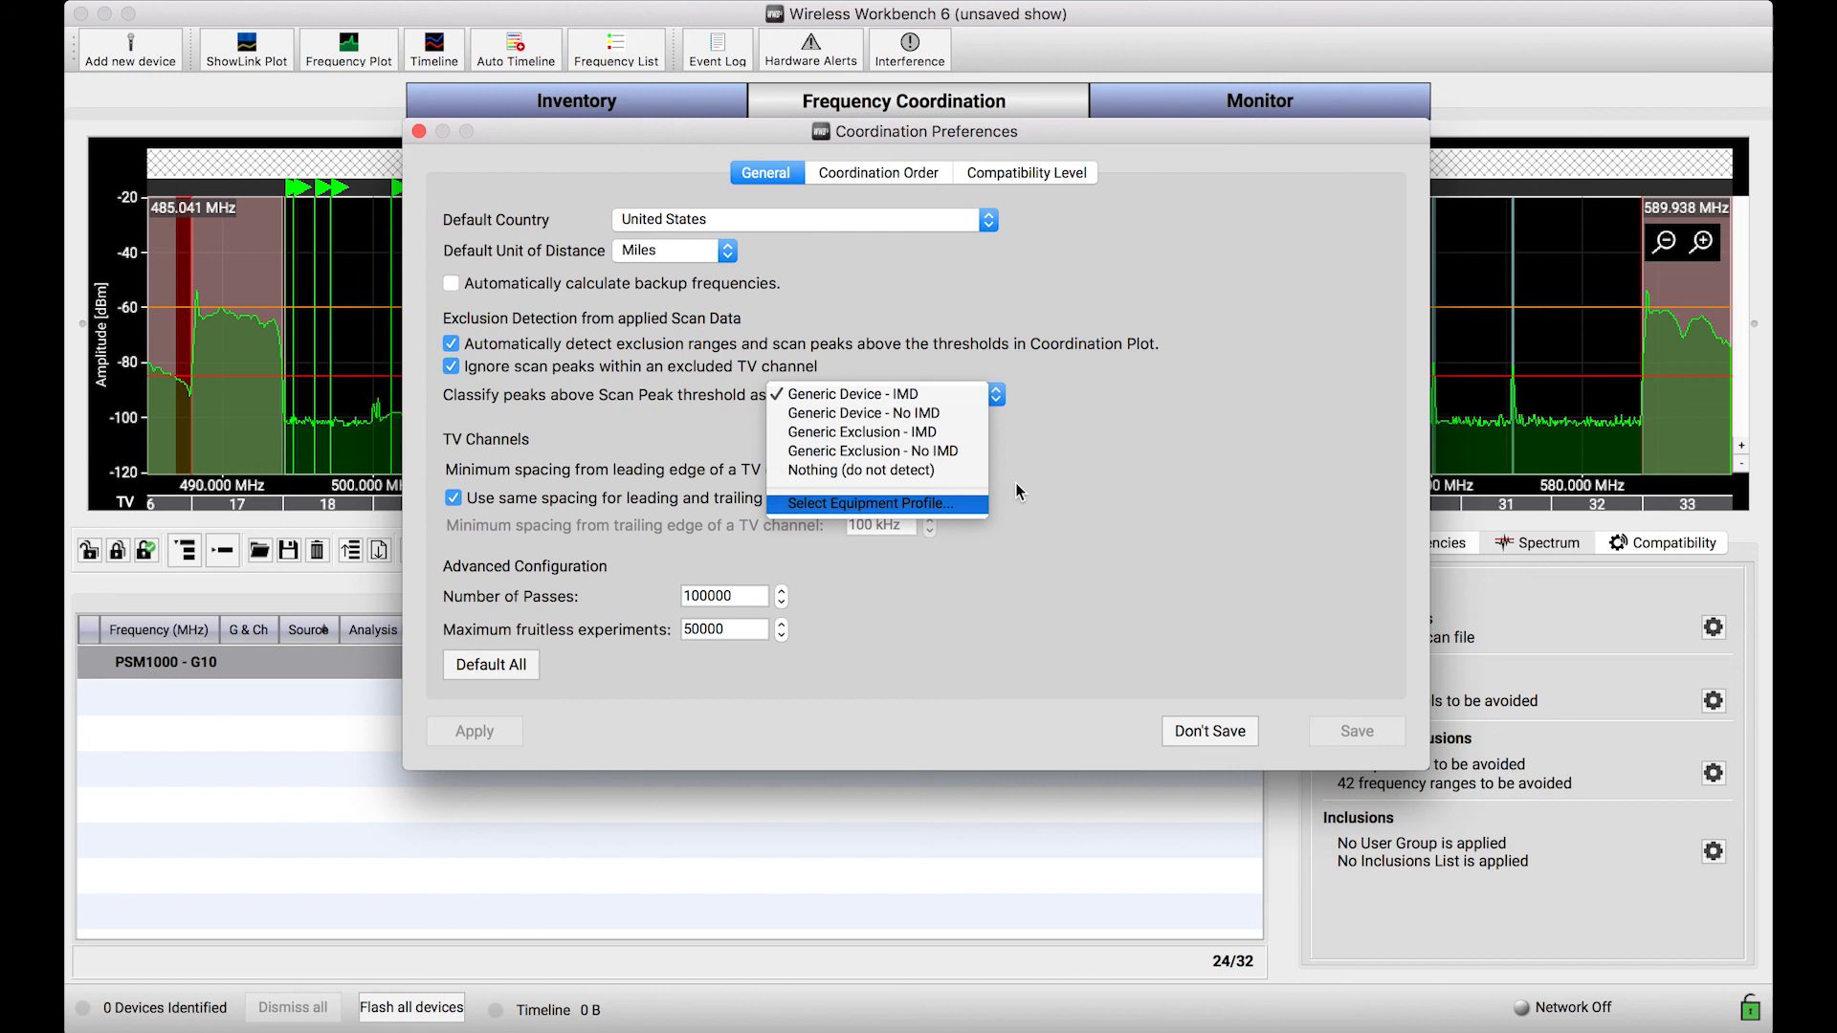
{"action": "left_click", "coordinate": [943, 415]}
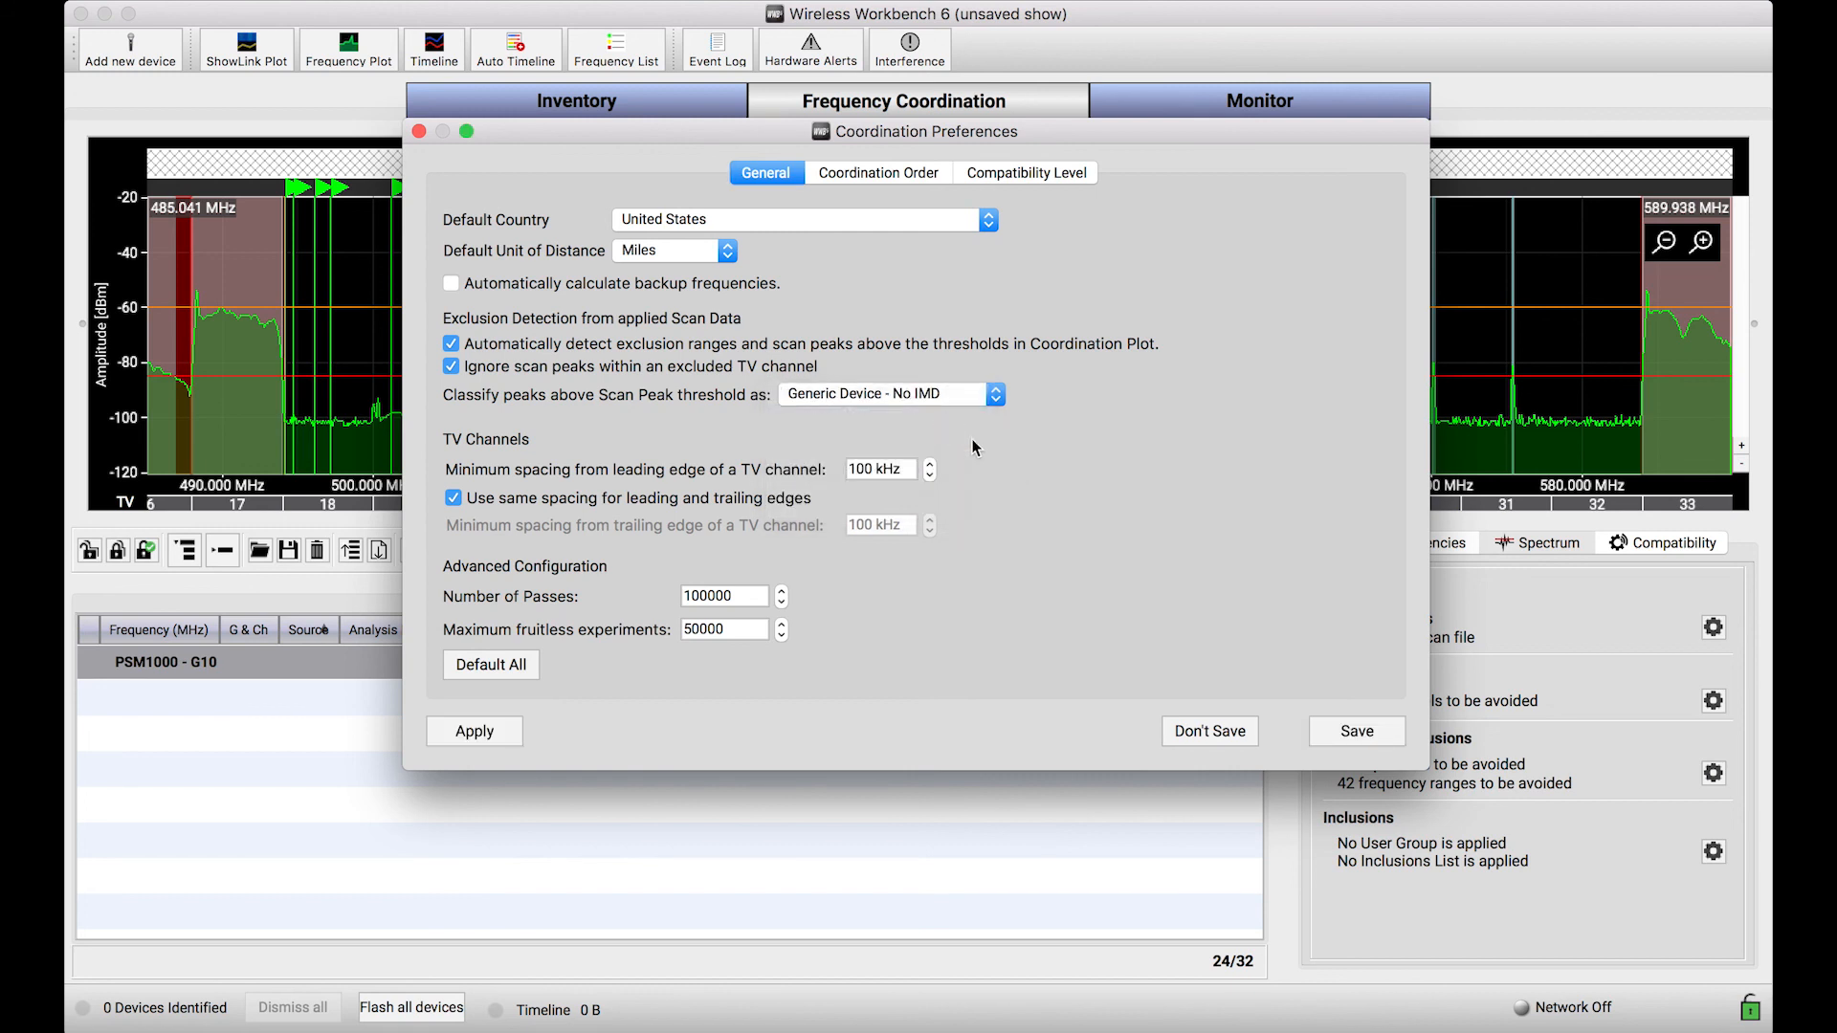
{"action": "left_click", "coordinate": [1349, 733]}
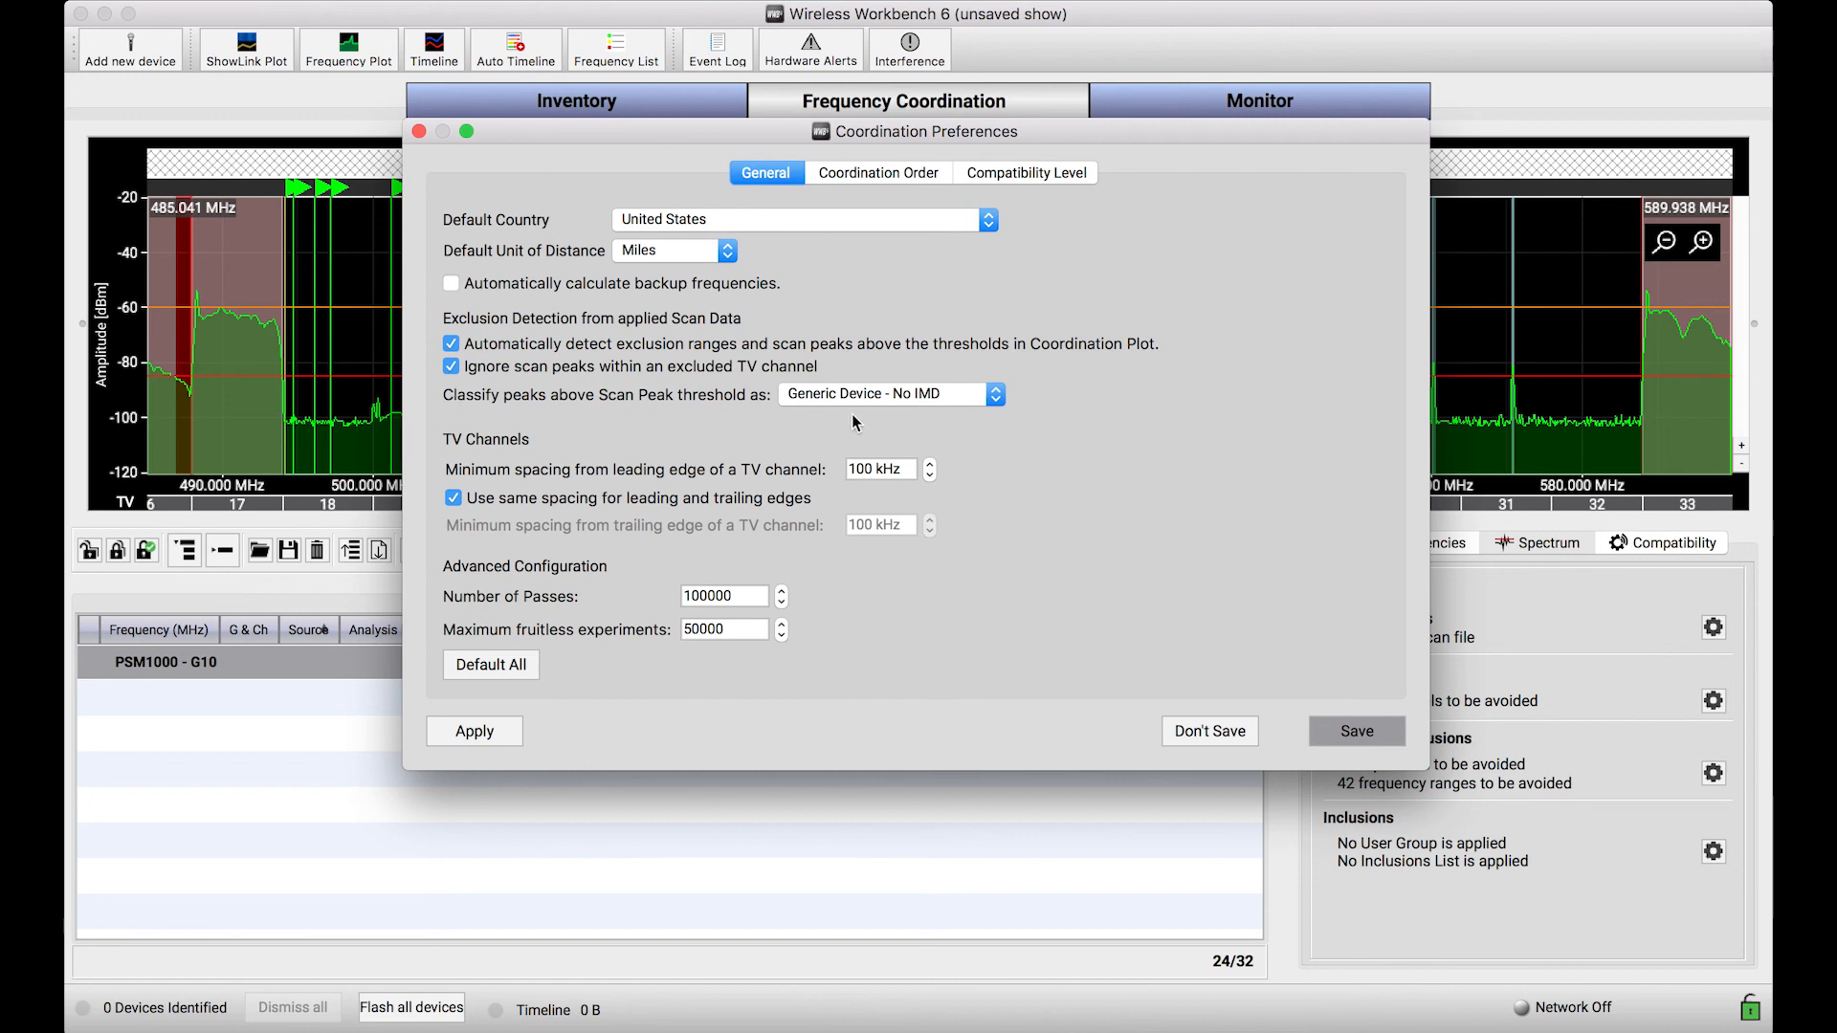
{"action": "scroll", "coordinate": [951, 390], "scroll_direction": "down", "scroll_amount": 4}
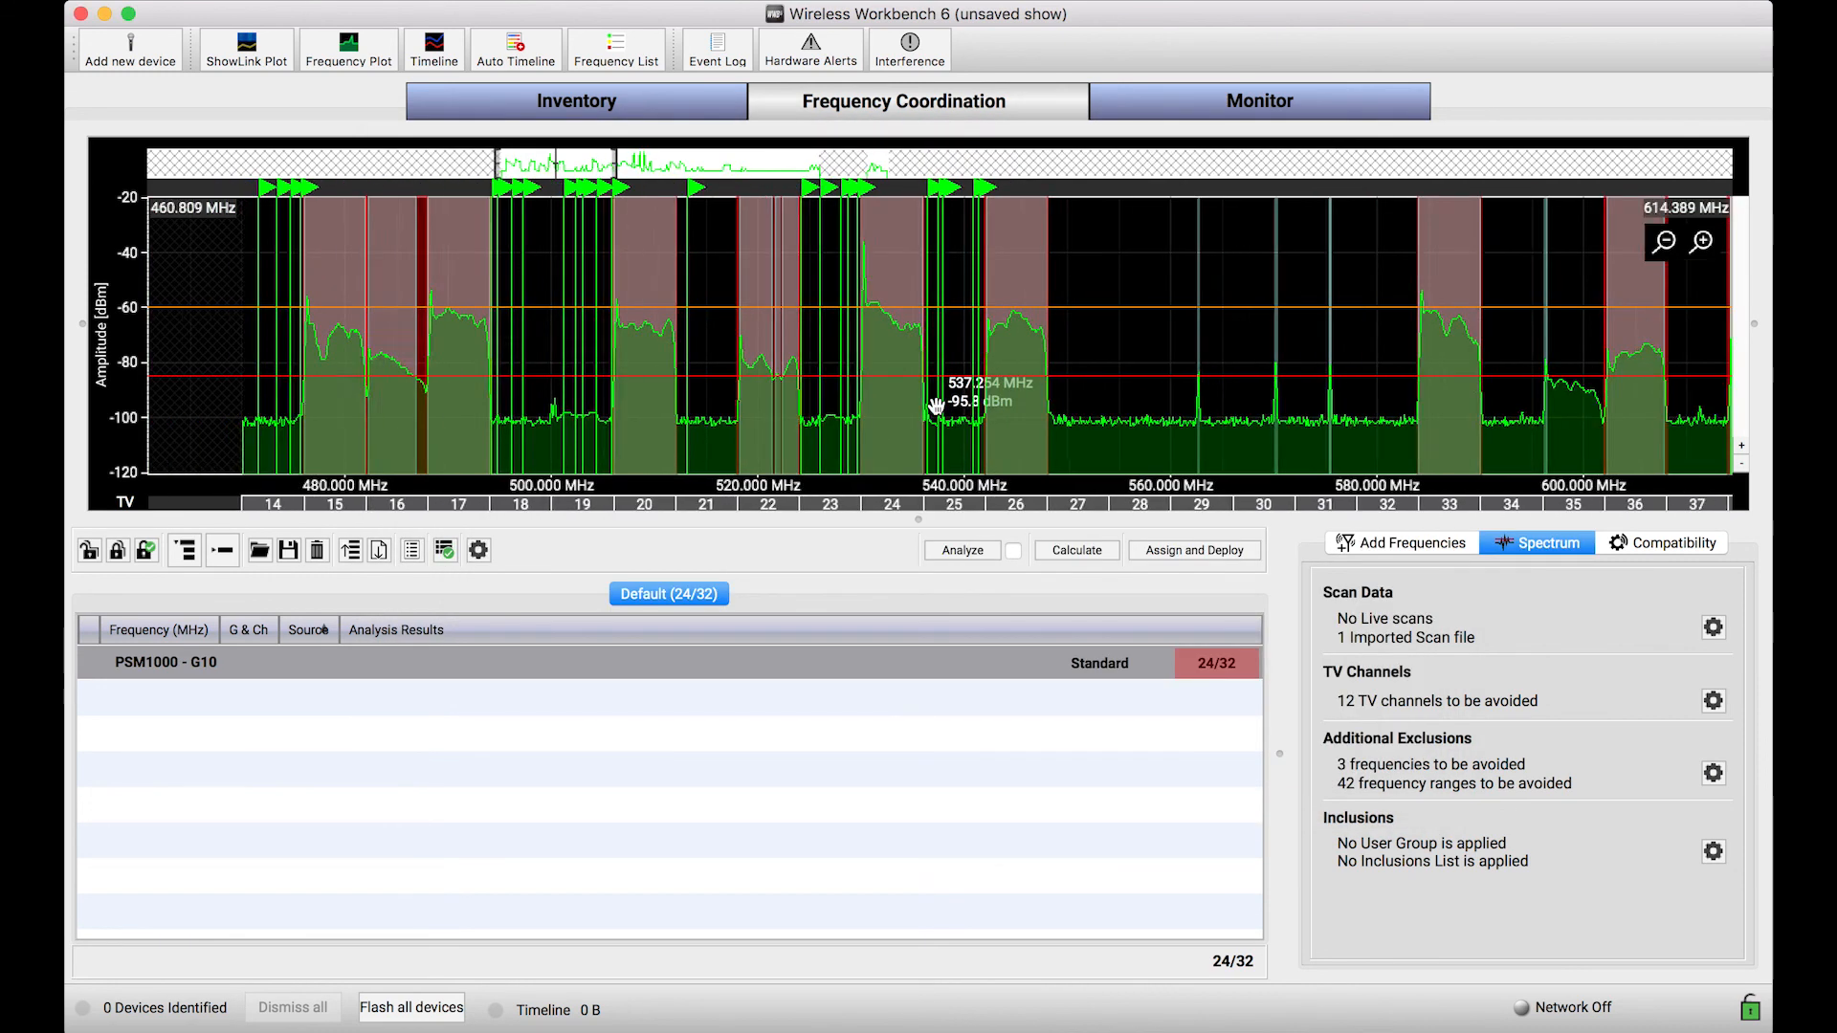
{"action": "left_click_drag", "start_coordinate": [1329, 436], "coordinate": [1102, 441]}
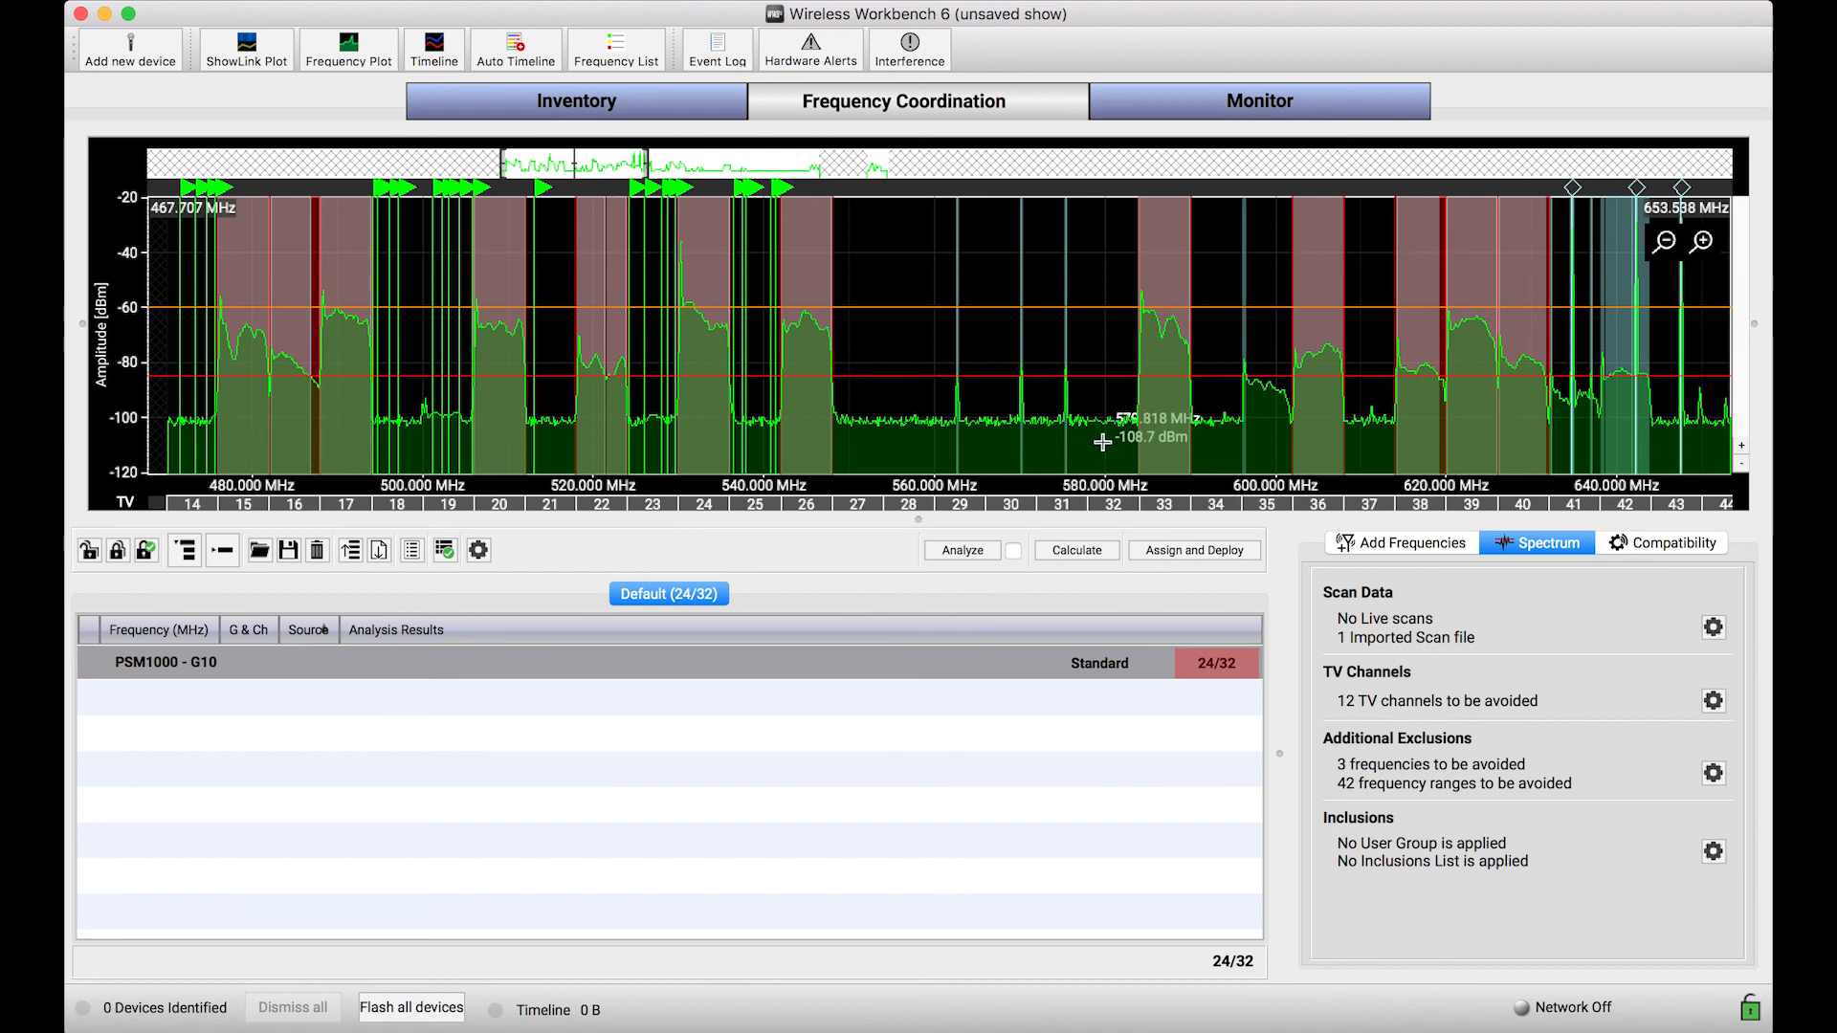
{"action": "scroll", "coordinate": [842, 440], "scroll_direction": "up", "scroll_amount": 4}
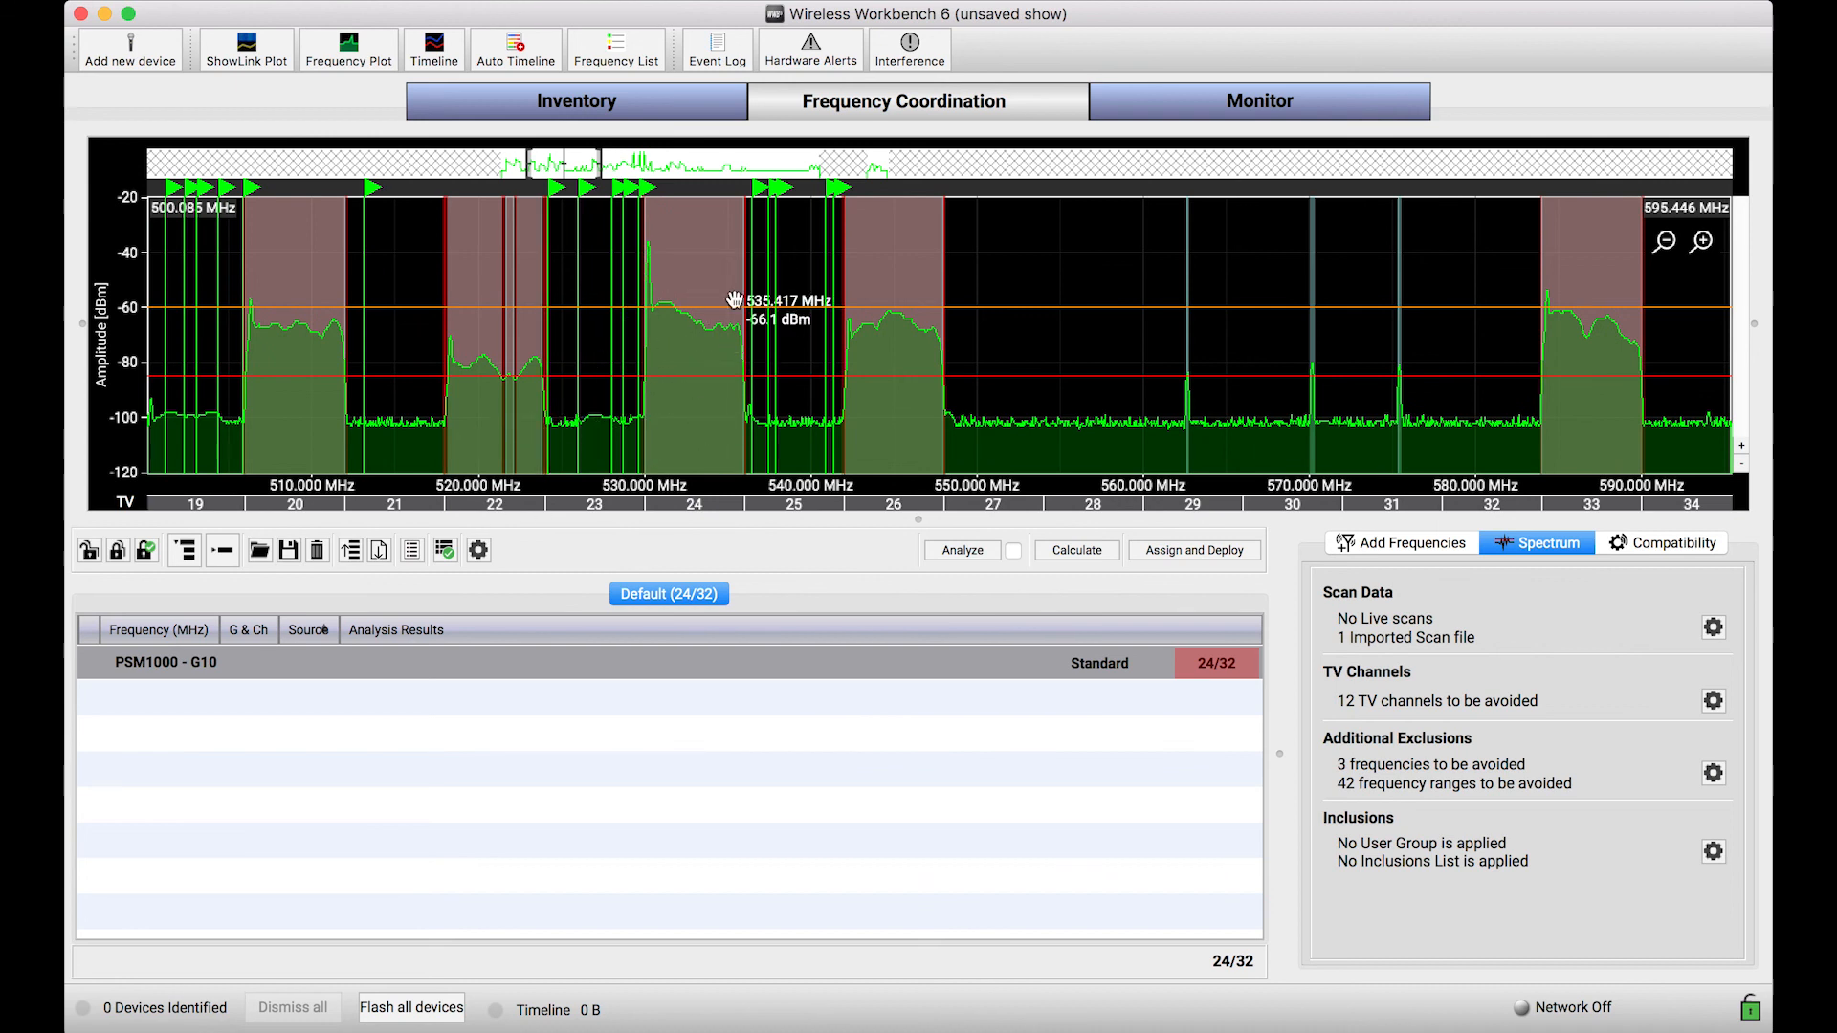
{"action": "left_click_drag", "start_coordinate": [676, 410], "coordinate": [788, 438]}
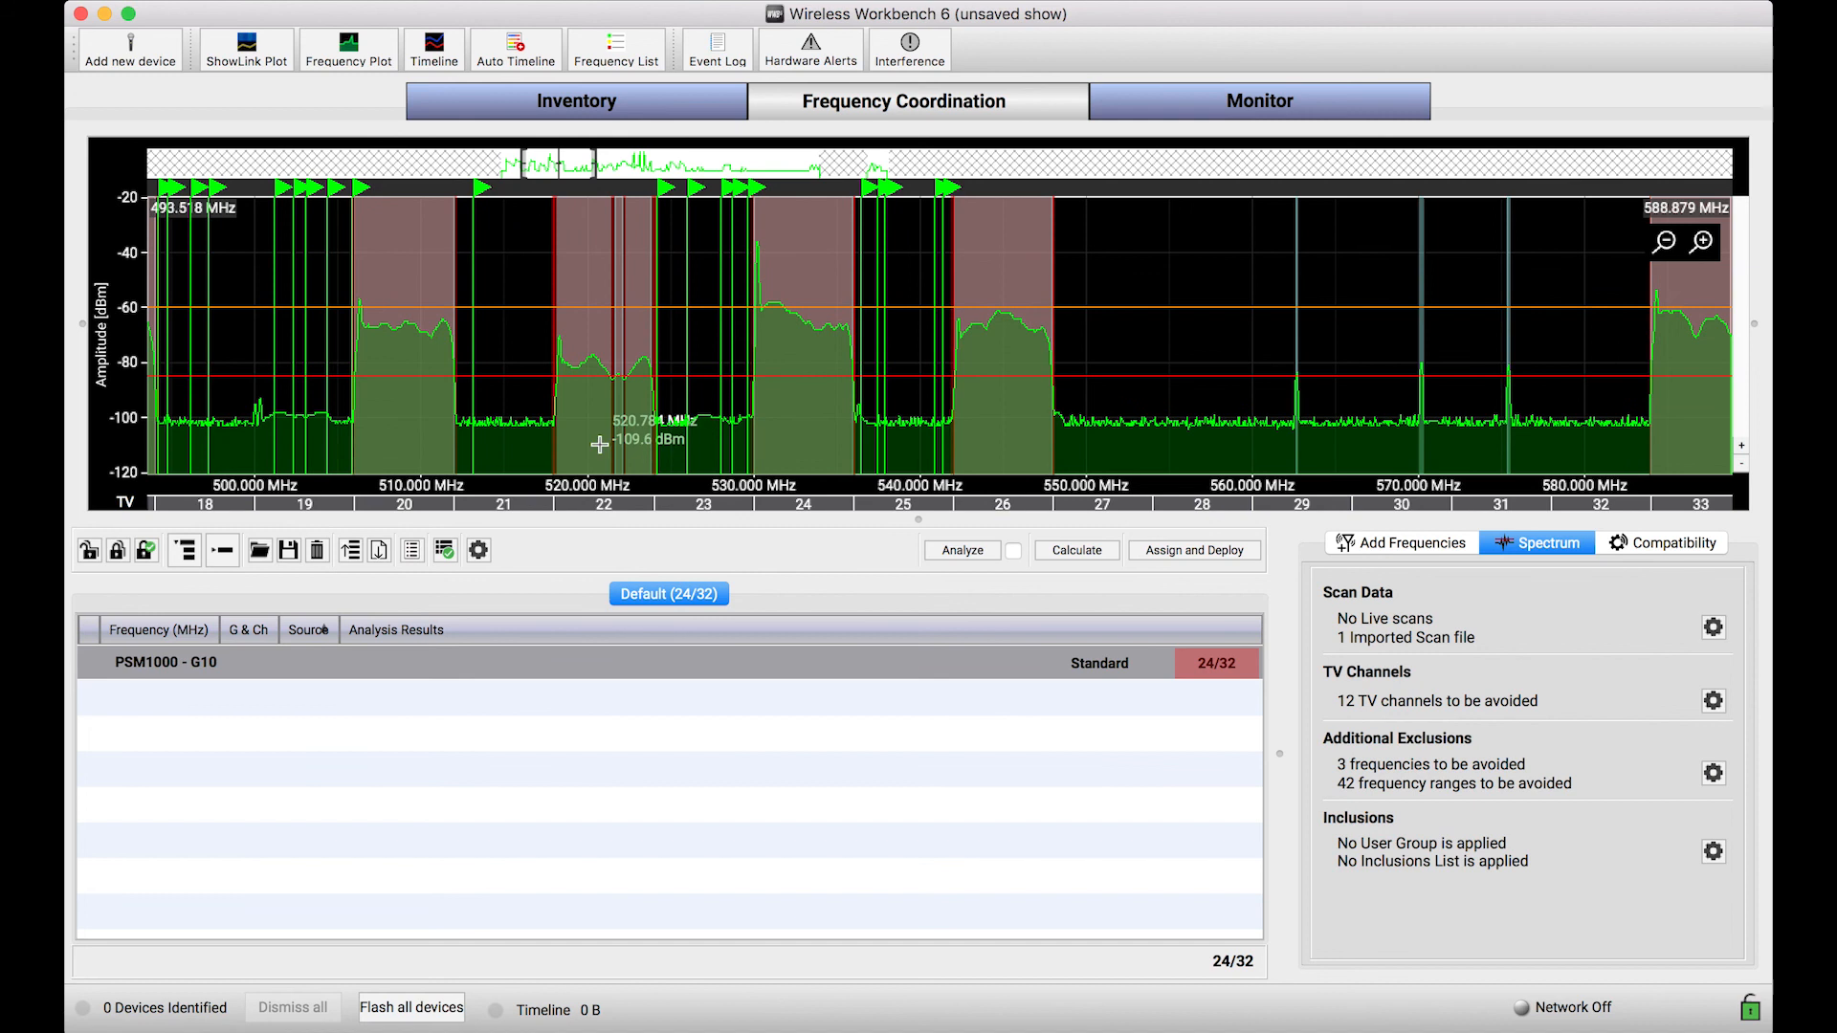